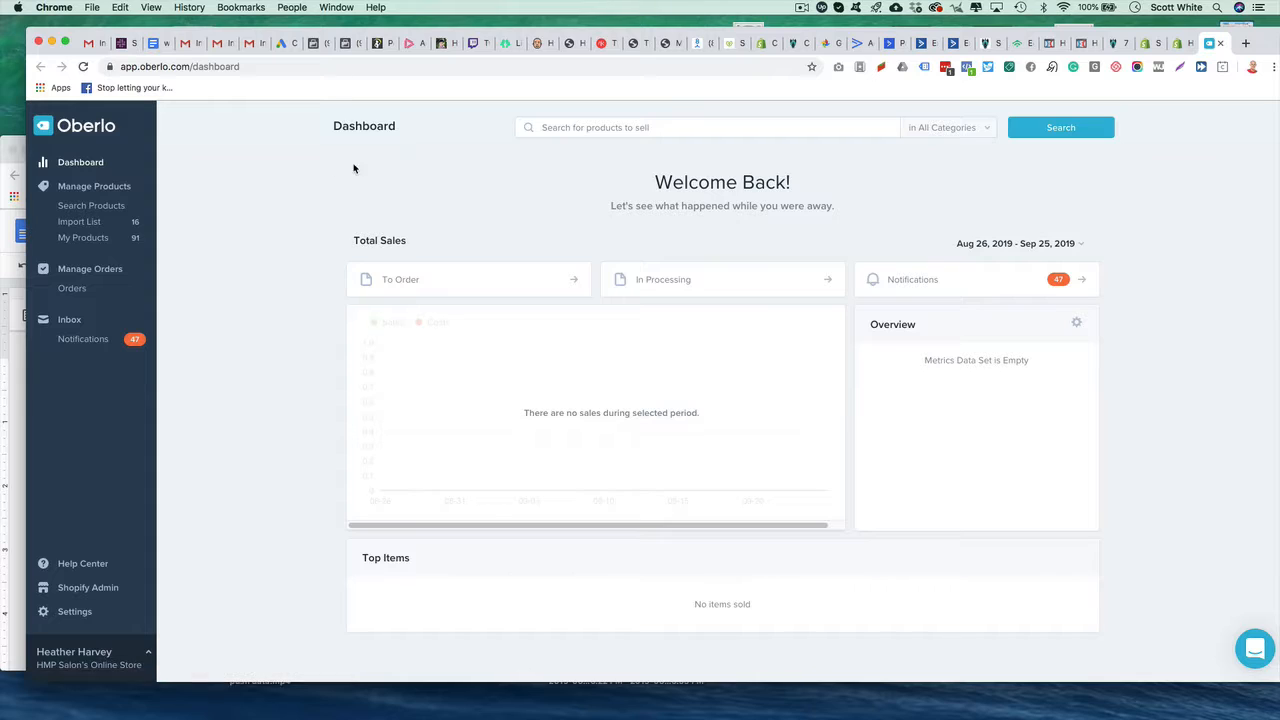
# Search the product catalogue for "pets" and examine the import, pageview and order figures of the resulting products.
pyautogui.click(614, 128)
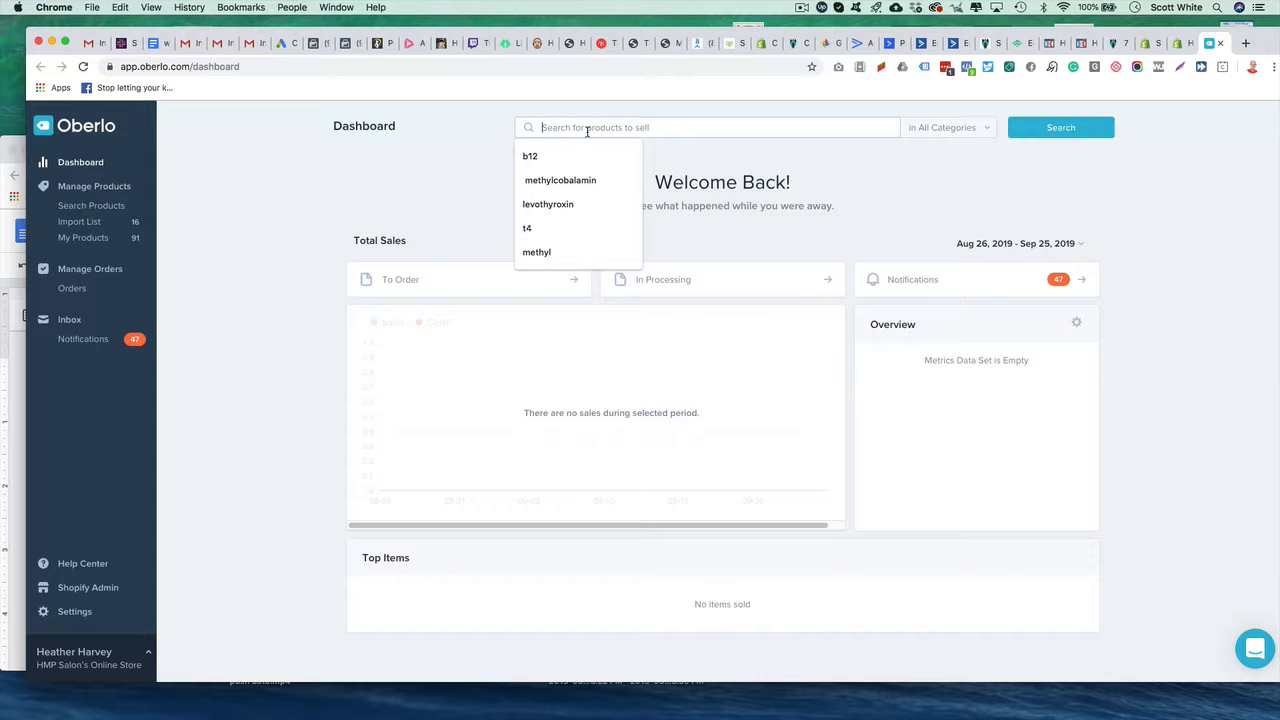
pyautogui.write('pets')
pyautogui.press('Return')
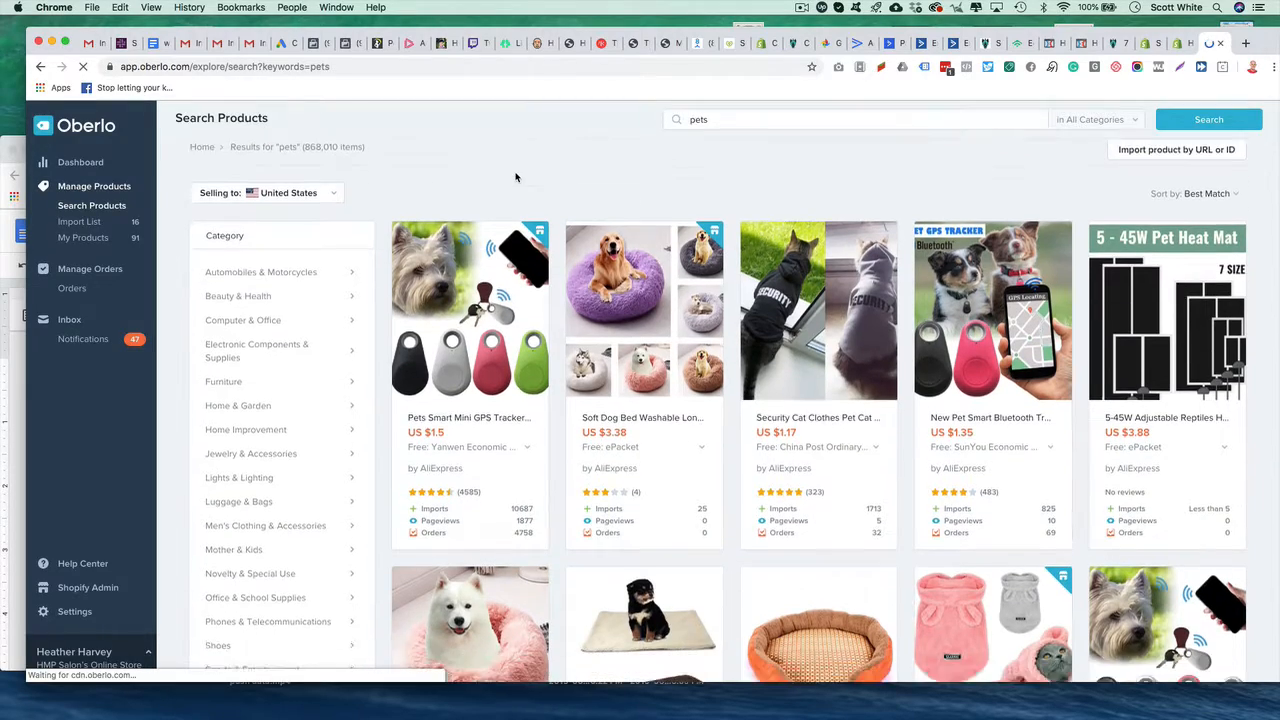
pyautogui.scroll(-5, 826, 420)
pyautogui.scroll(-15, 826, 420)
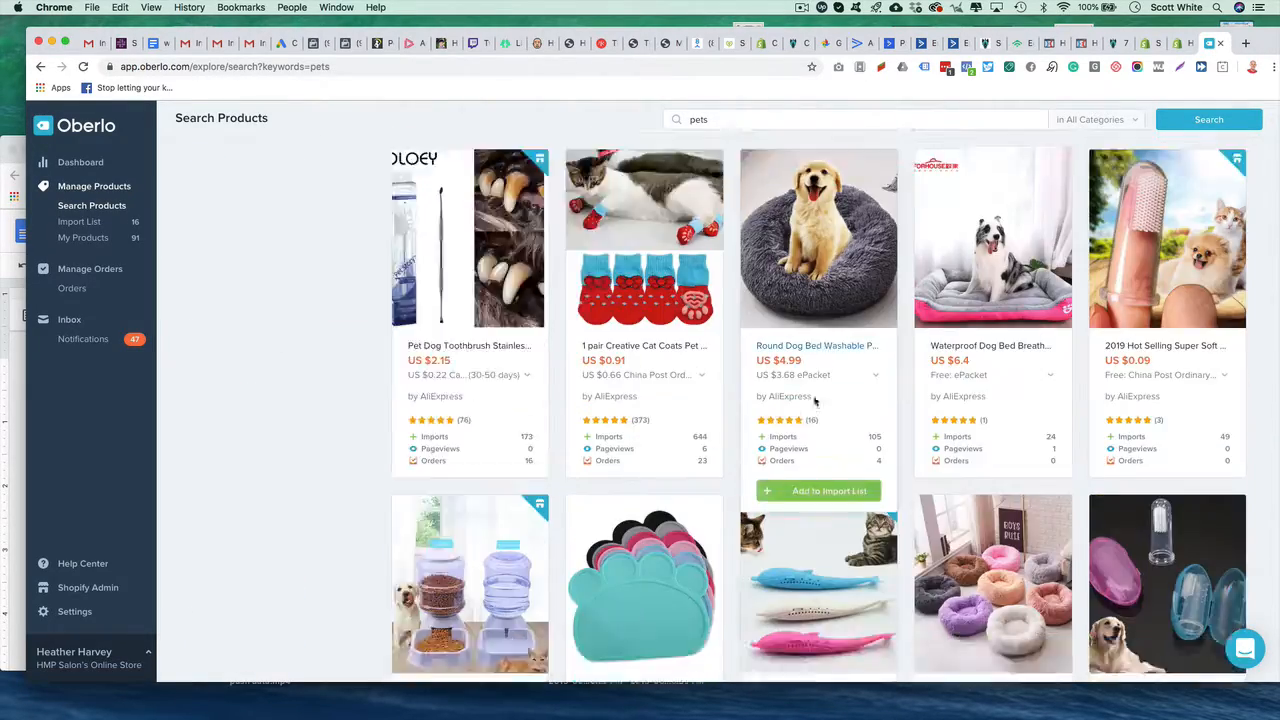
pyautogui.scroll(-4, 696, 396)
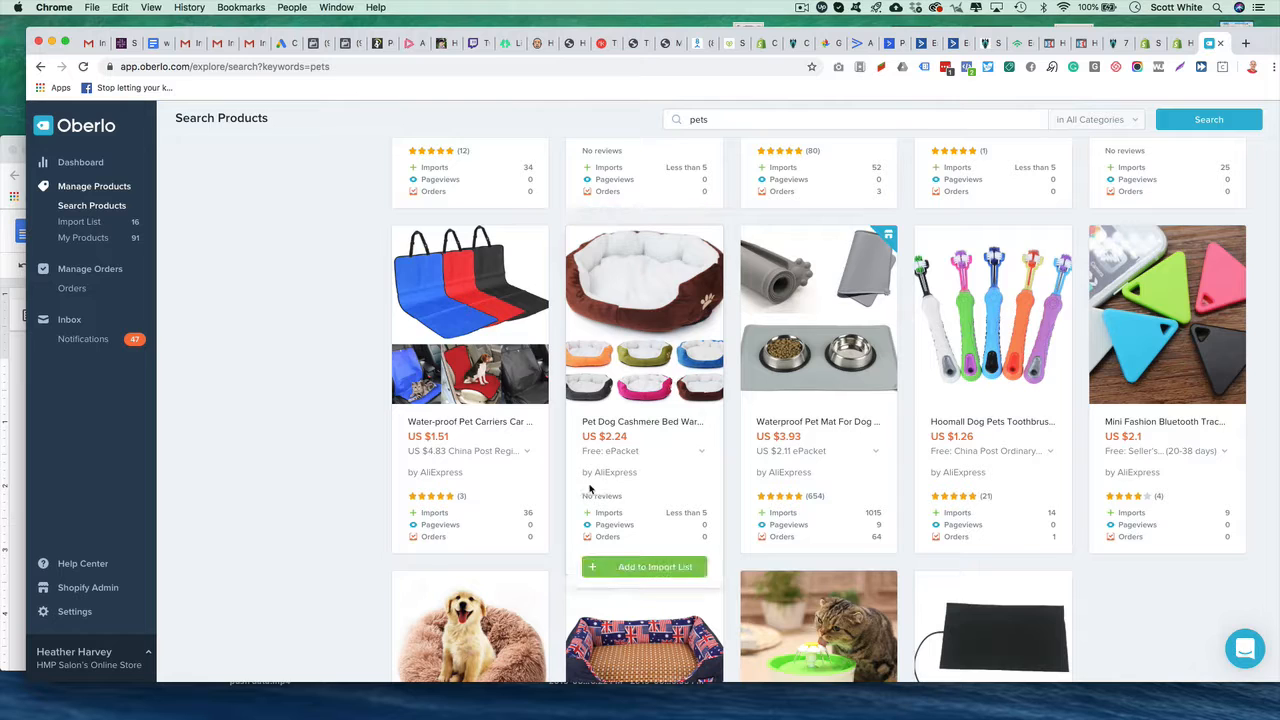
pyautogui.scroll(15, 636, 391)
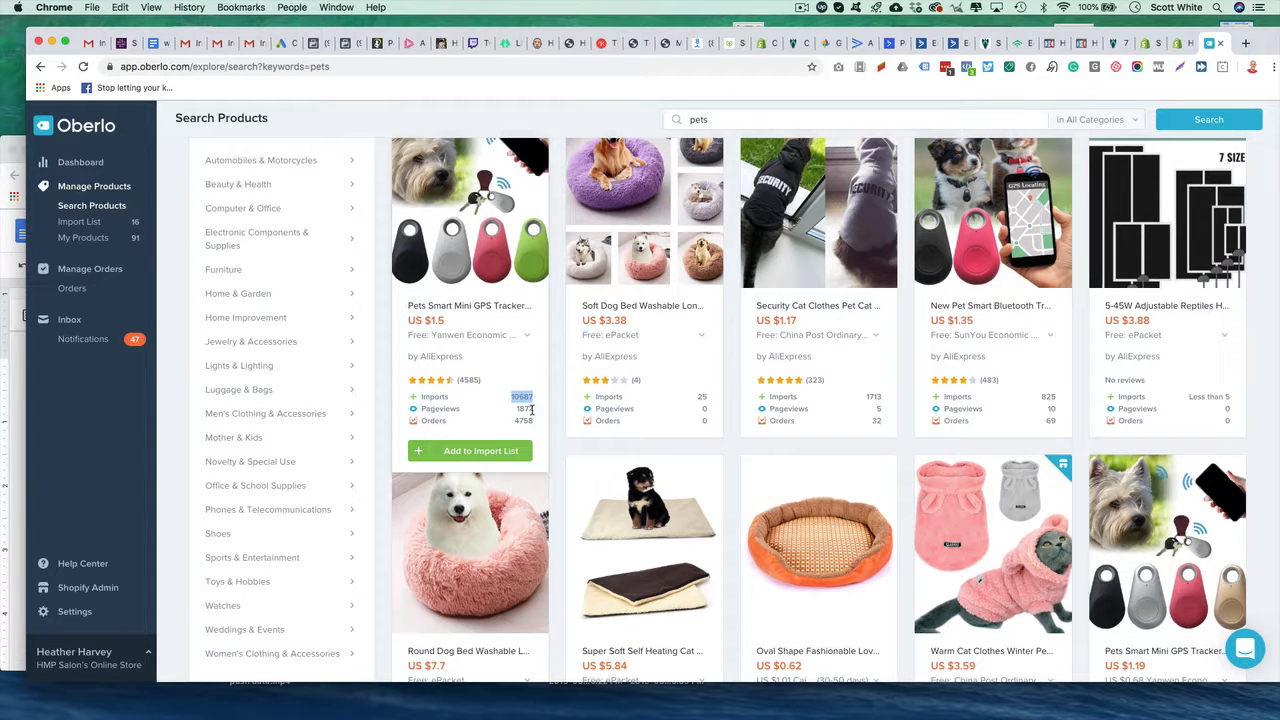
pyautogui.scroll(3, 475, 383)
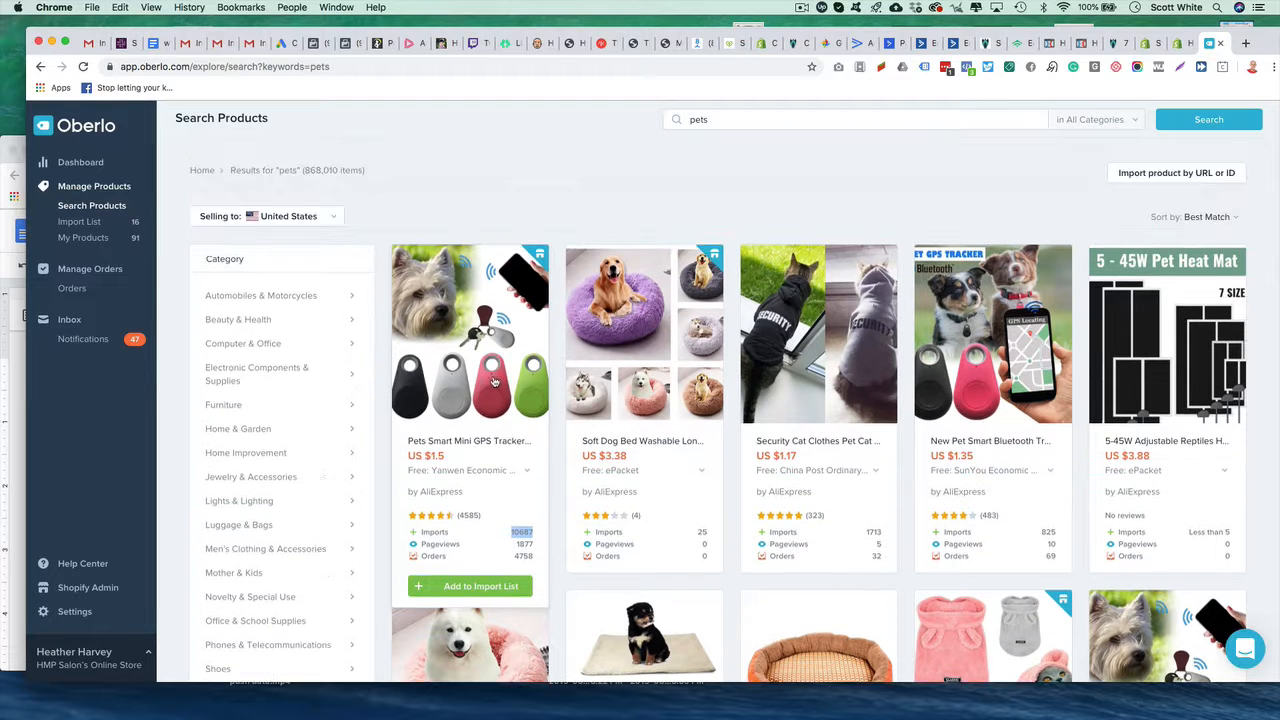
pyautogui.scroll(-1, 899, 425)
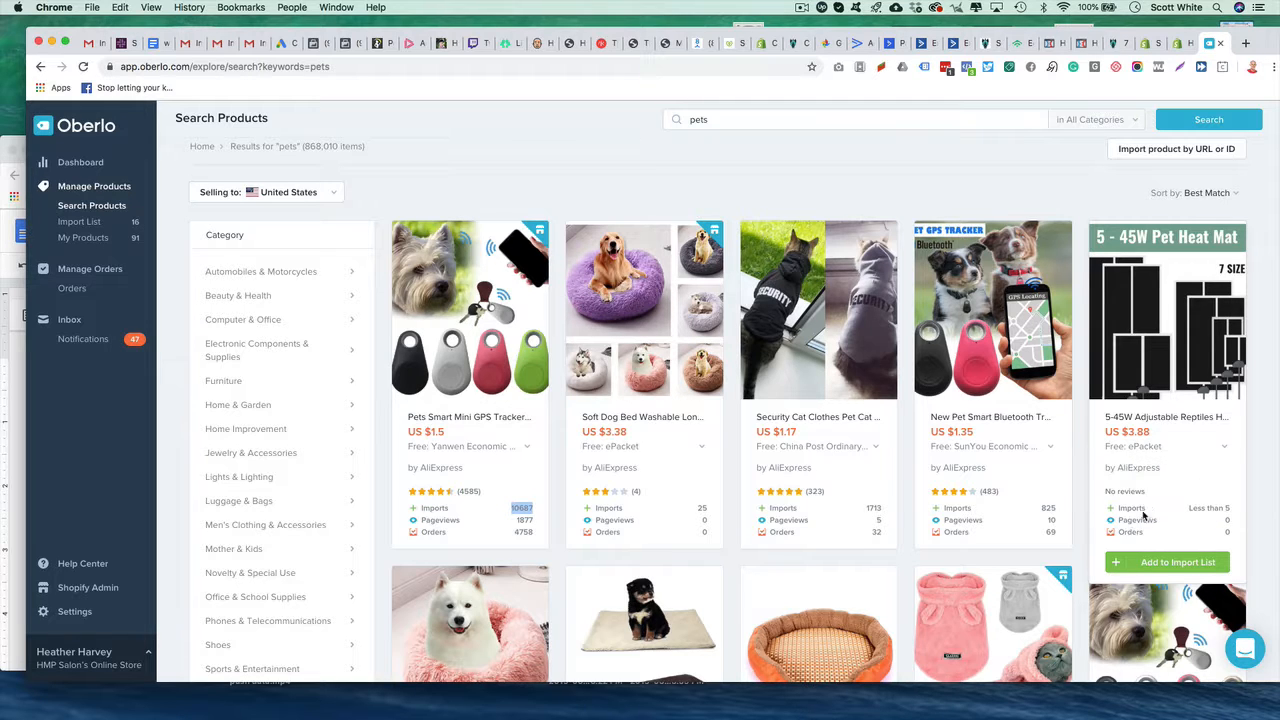
pyautogui.scroll(-1, 1165, 330)
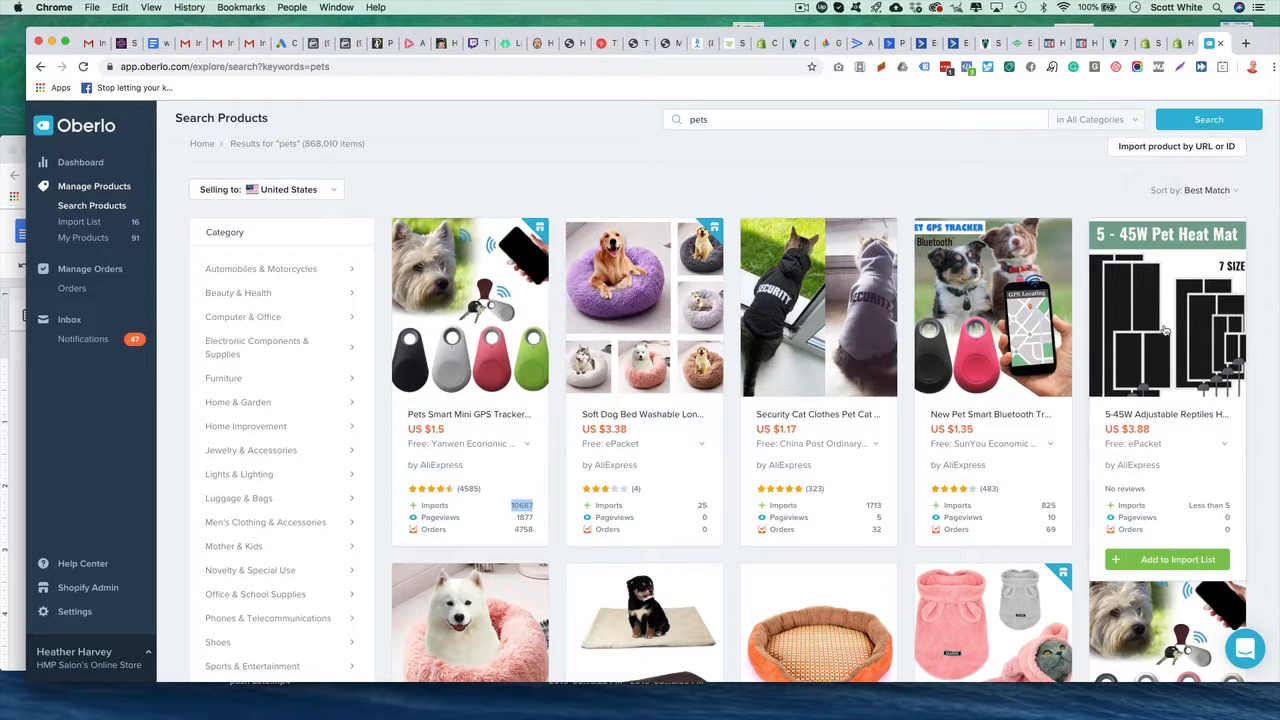
# Search the product catalogue for "pet toys" and look through the resulting products.
pyautogui.click(777, 124)
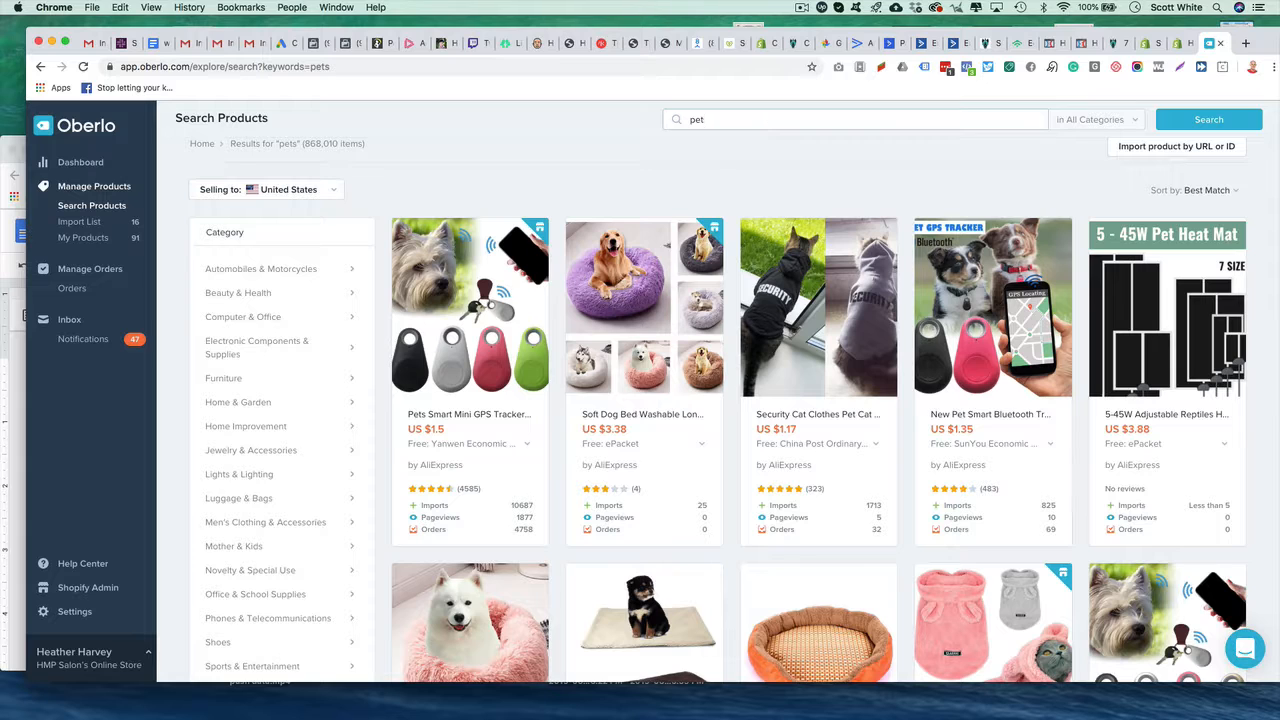
pyautogui.write('toys')
pyautogui.press('Return')
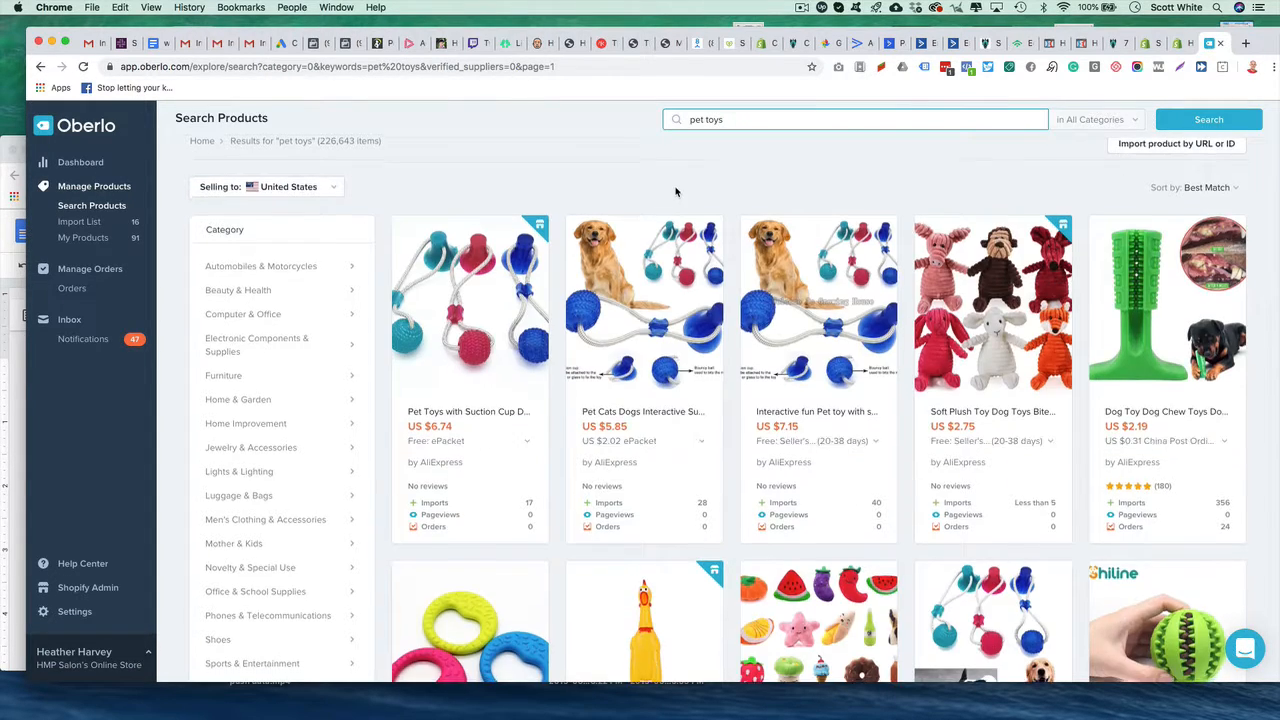
pyautogui.scroll(-5, 670, 222)
pyautogui.scroll(-5, 664, 224)
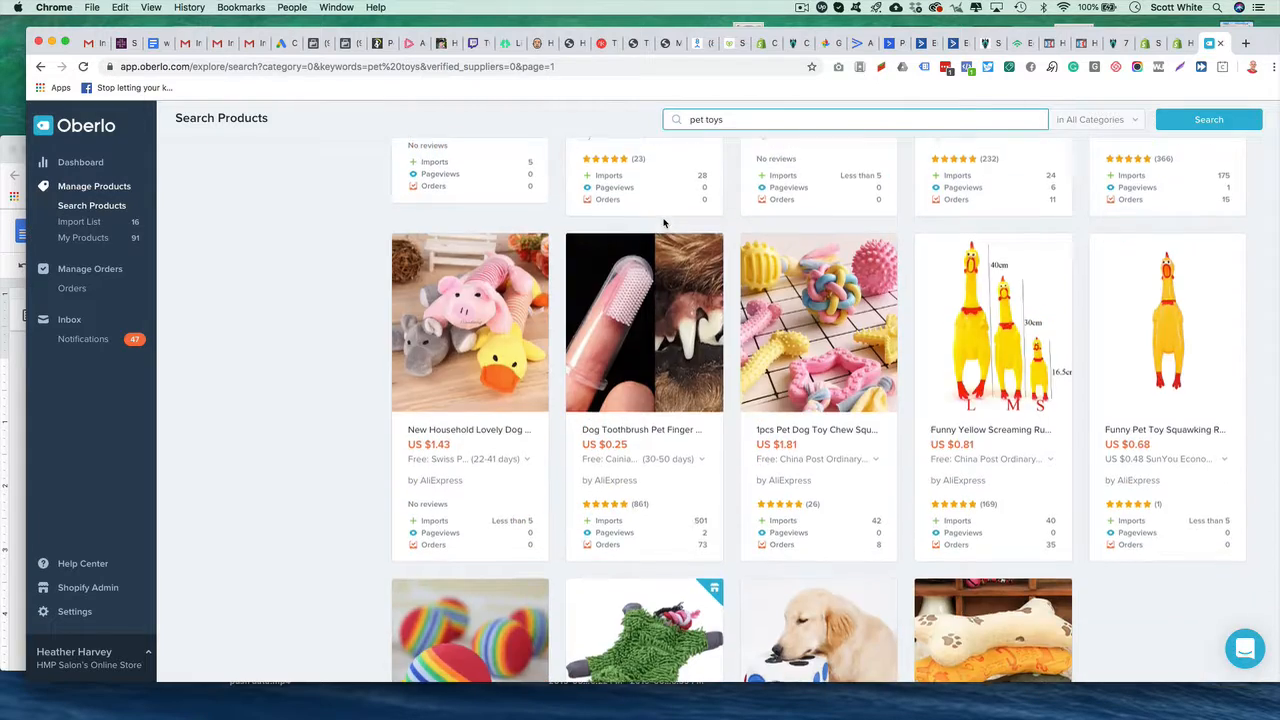
pyautogui.scroll(15, 694, 217)
# Search the product catalogue for "pet products".
pyautogui.doubleClick(713, 127)
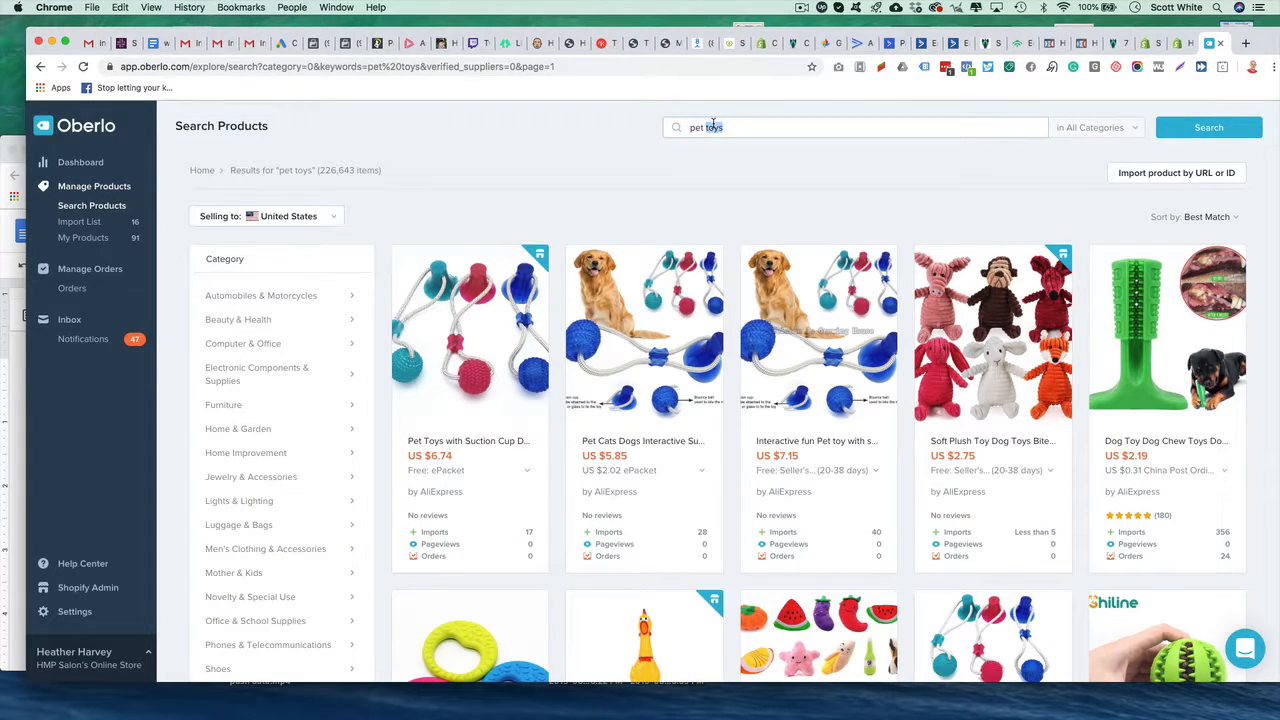
pyautogui.press('Return')
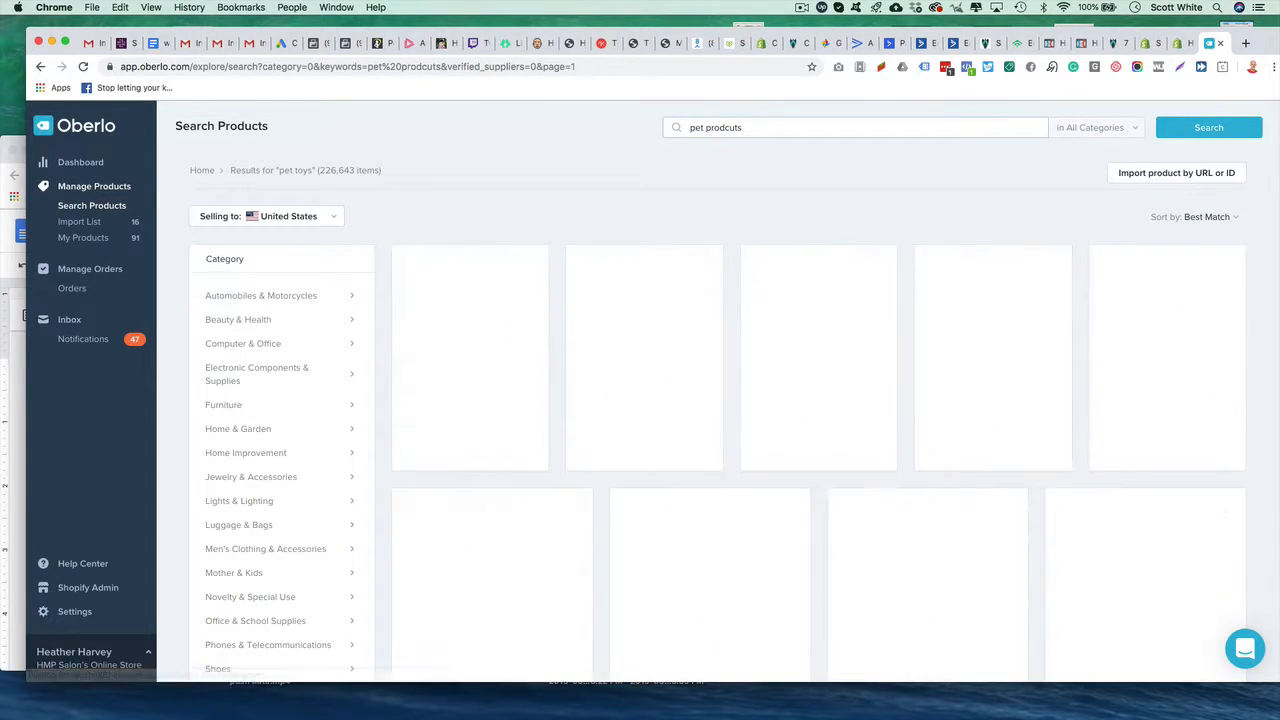
pyautogui.doubleClick(735, 124)
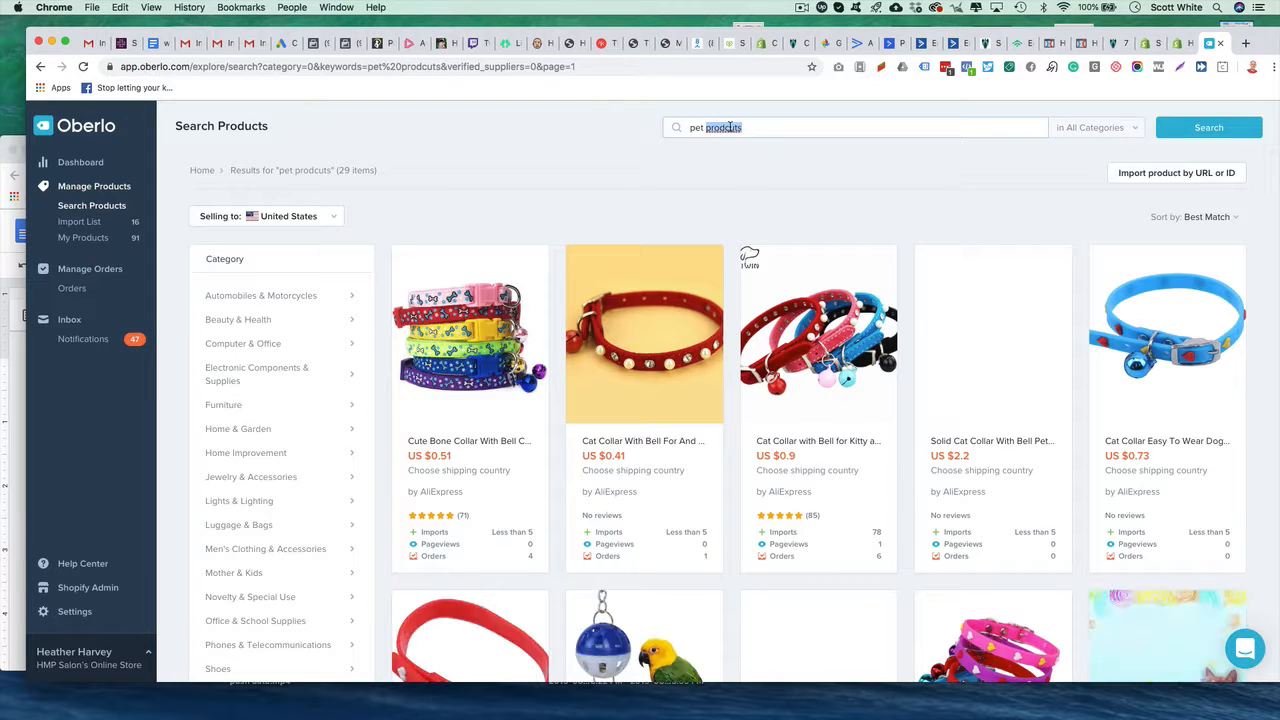
pyautogui.write('produc')
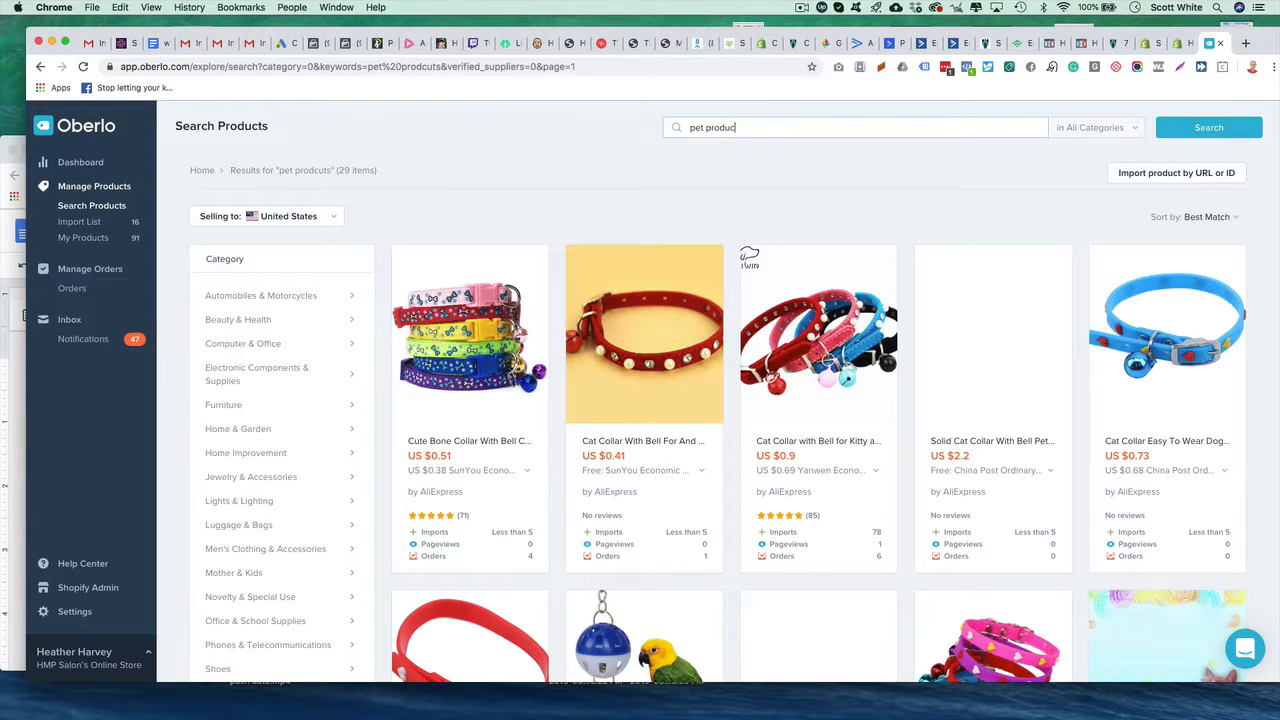
pyautogui.write('ts')
pyautogui.press('Return')
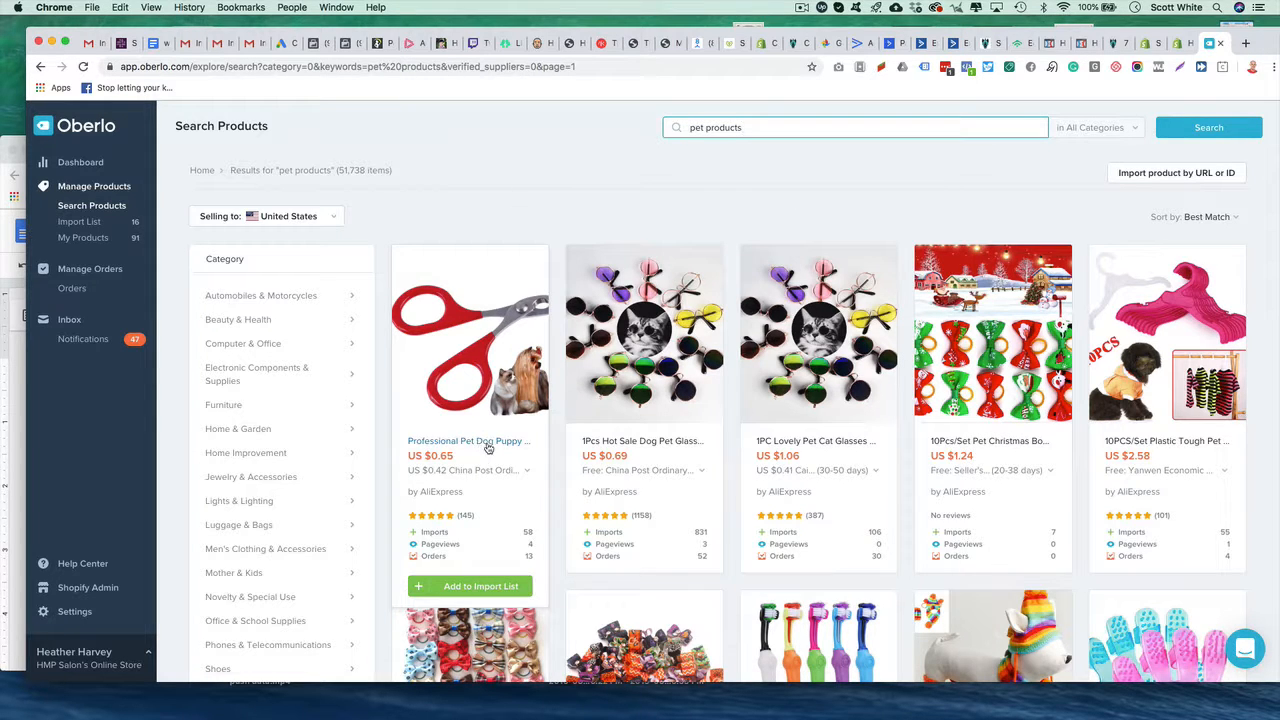
# Add the Professional Pet Dog Puppy scissors and the 1Pcs Hot Sale Dog Pet Glasses to the import list.
pyautogui.click(480, 586)
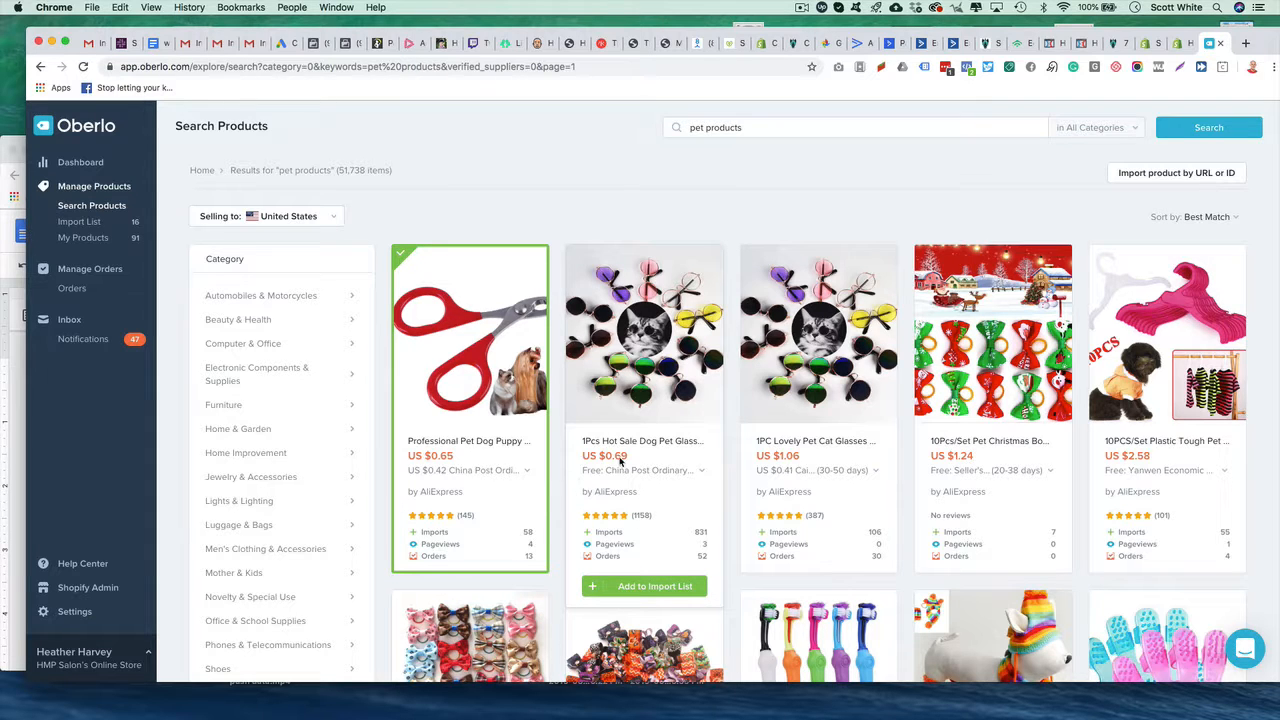
pyautogui.scroll(-1, 620, 460)
pyautogui.moveTo(938, 495)
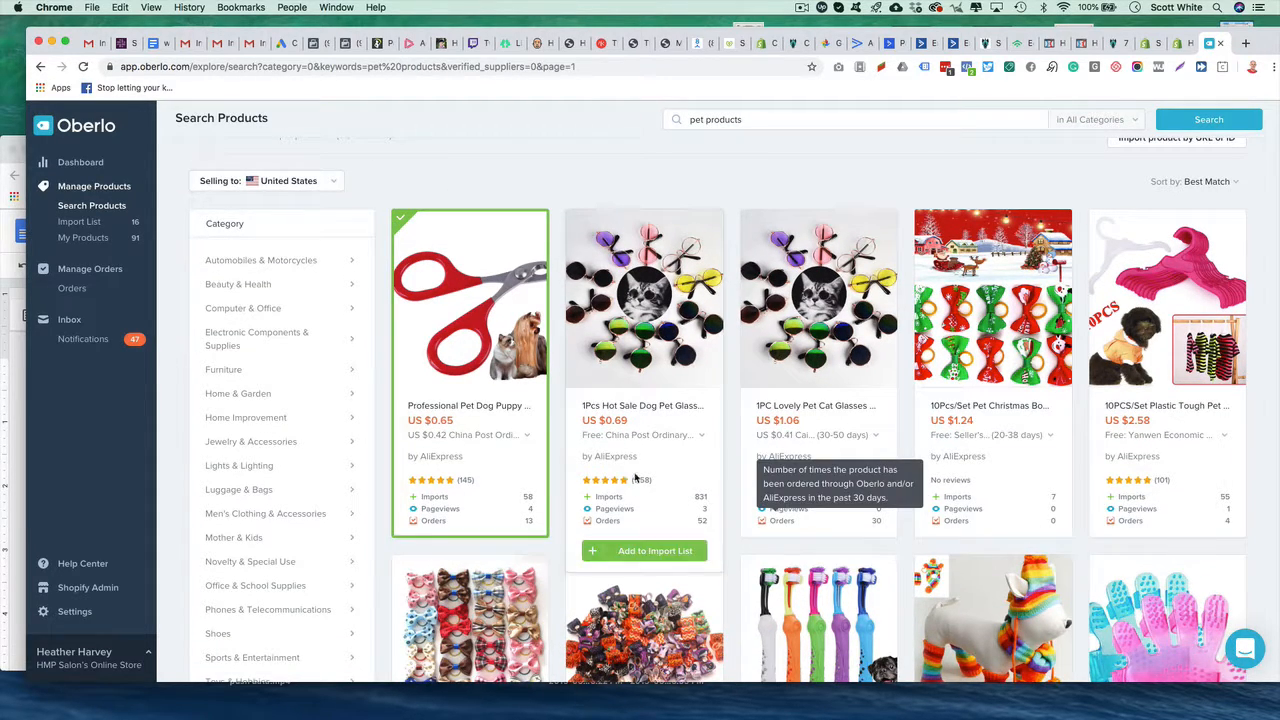
pyautogui.click(643, 551)
# Add the "15 Colors Cute Pet Cat And..." hair bows to the import list.
pyautogui.scroll(-2, 802, 173)
pyautogui.scroll(-5, 802, 173)
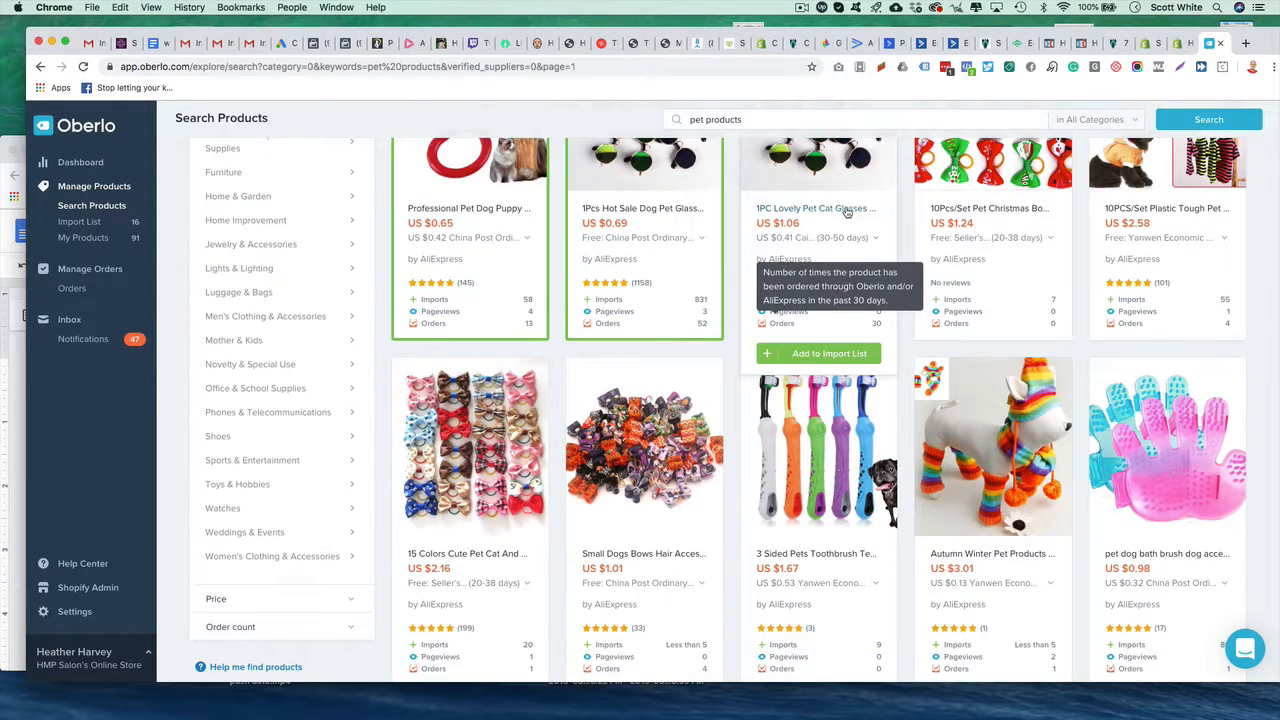
pyautogui.scroll(-3, 1038, 413)
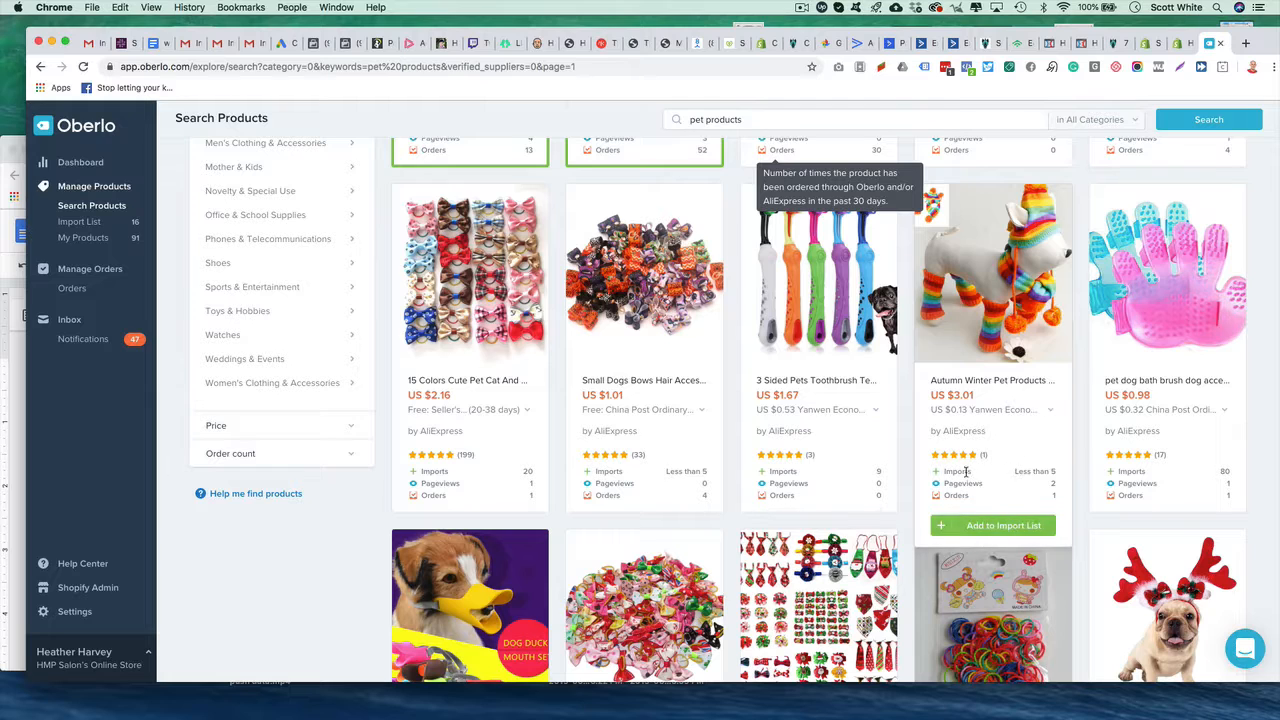
pyautogui.moveTo(441, 386)
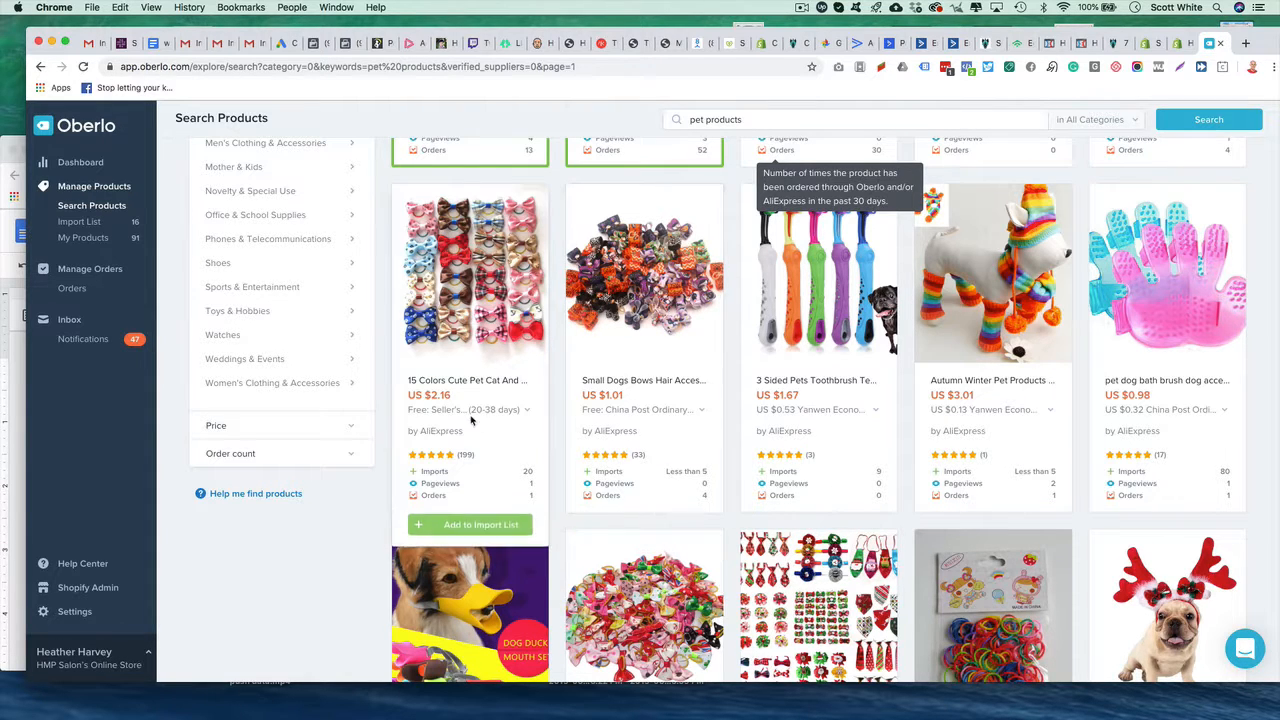
pyautogui.click(478, 526)
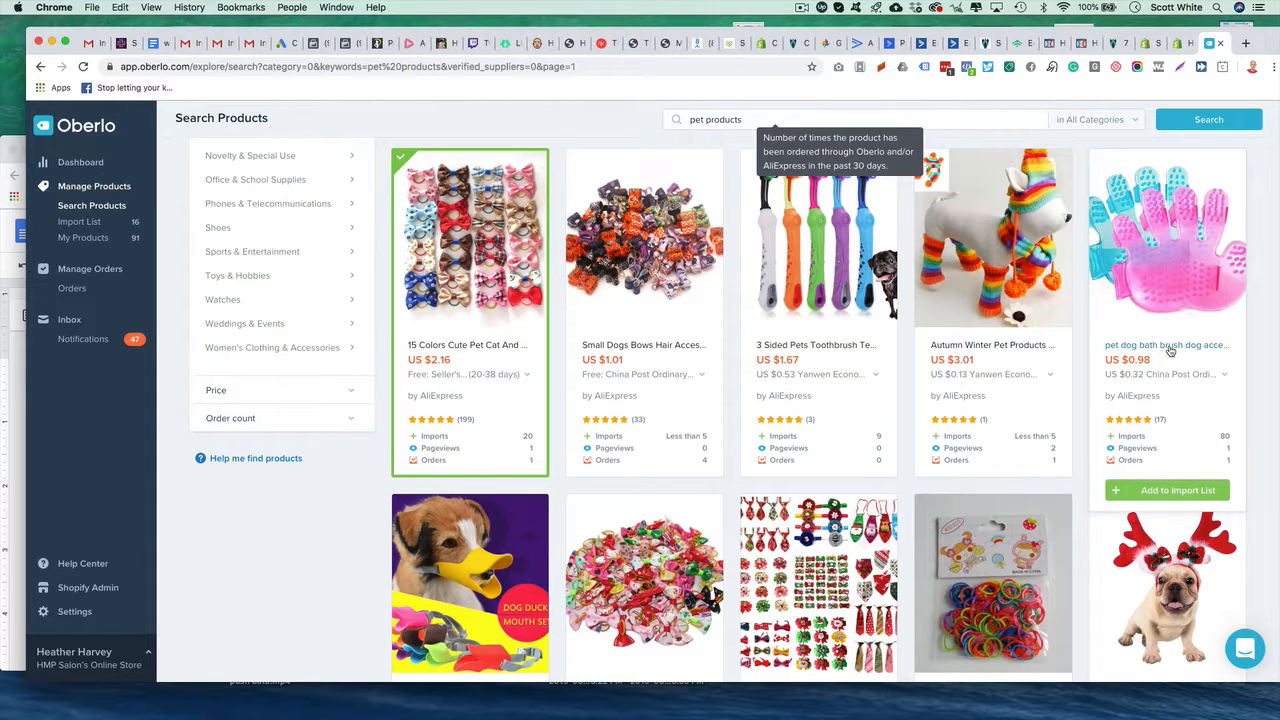
# Add the Anti-bite Masks Duck Mouth dog muzzle to the import list.
pyautogui.scroll(-2, 1170, 350)
pyautogui.scroll(-5, 868, 403)
pyautogui.moveTo(480, 481)
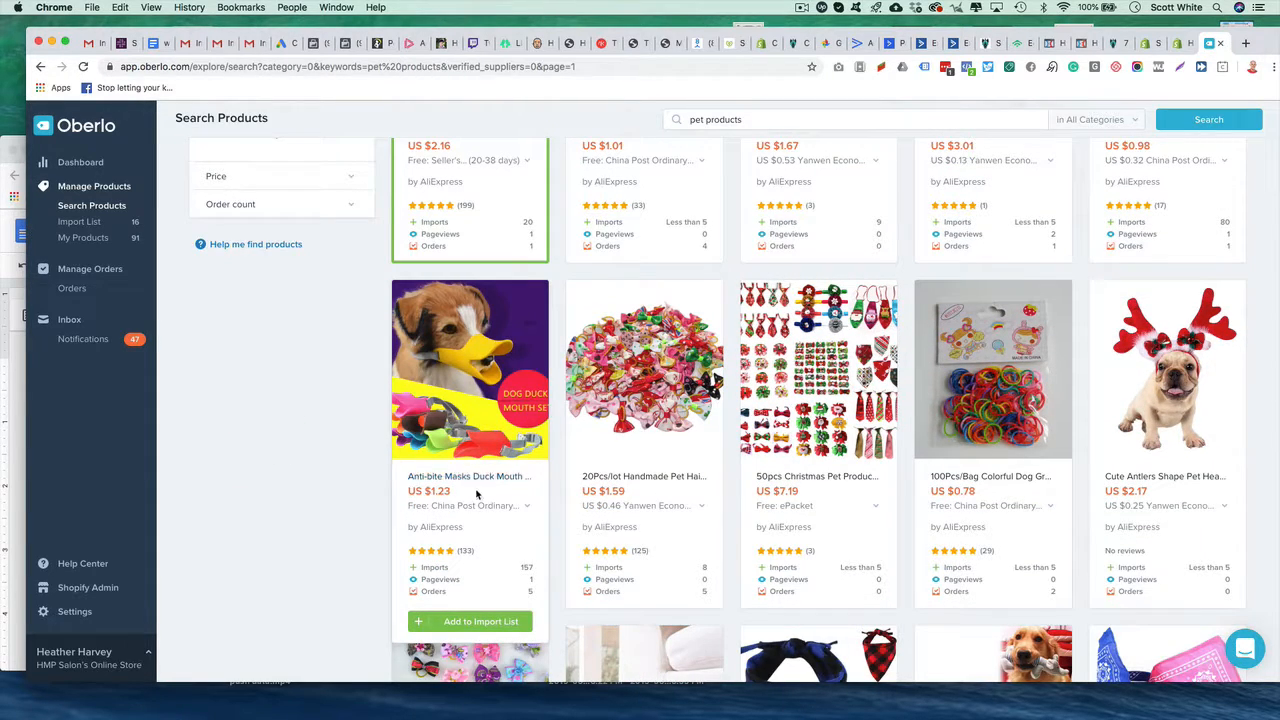
pyautogui.scroll(-2, 483, 416)
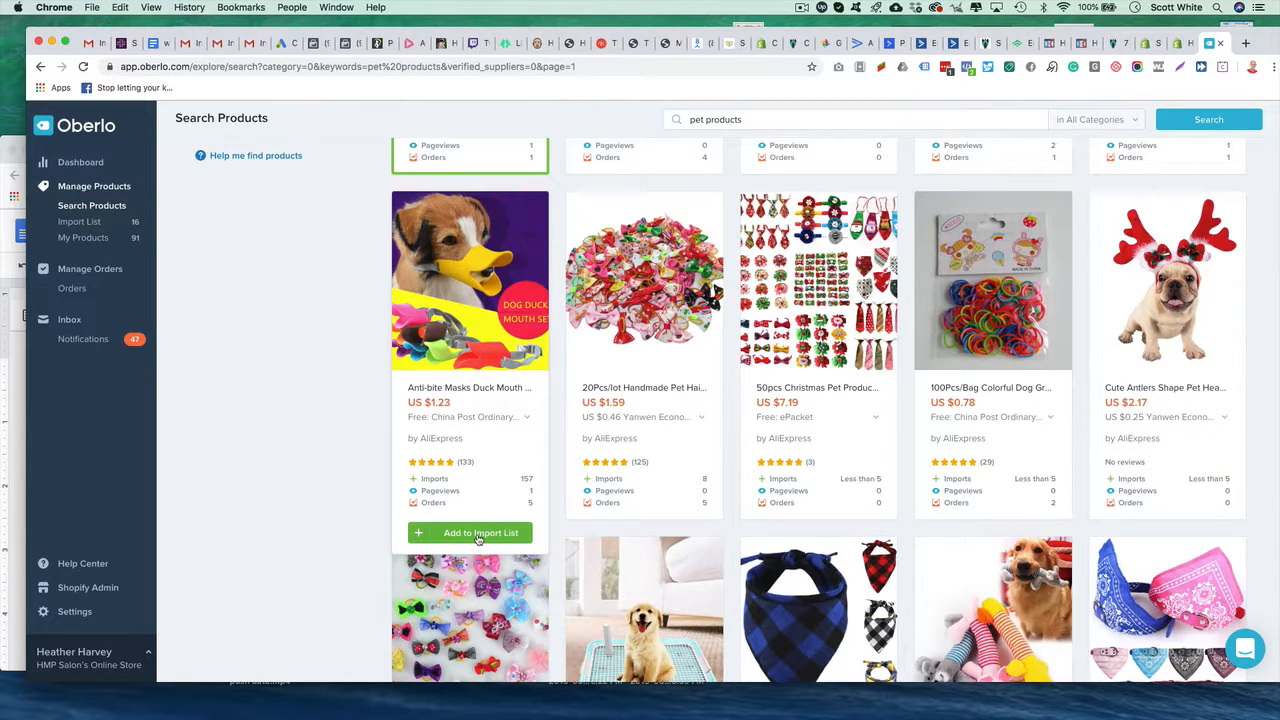
# Find the "6 roll/Bag Dog Waste Poop" bags further down the results and add them to the import list.
pyautogui.scroll(-5, 767, 467)
pyautogui.scroll(-3, 767, 467)
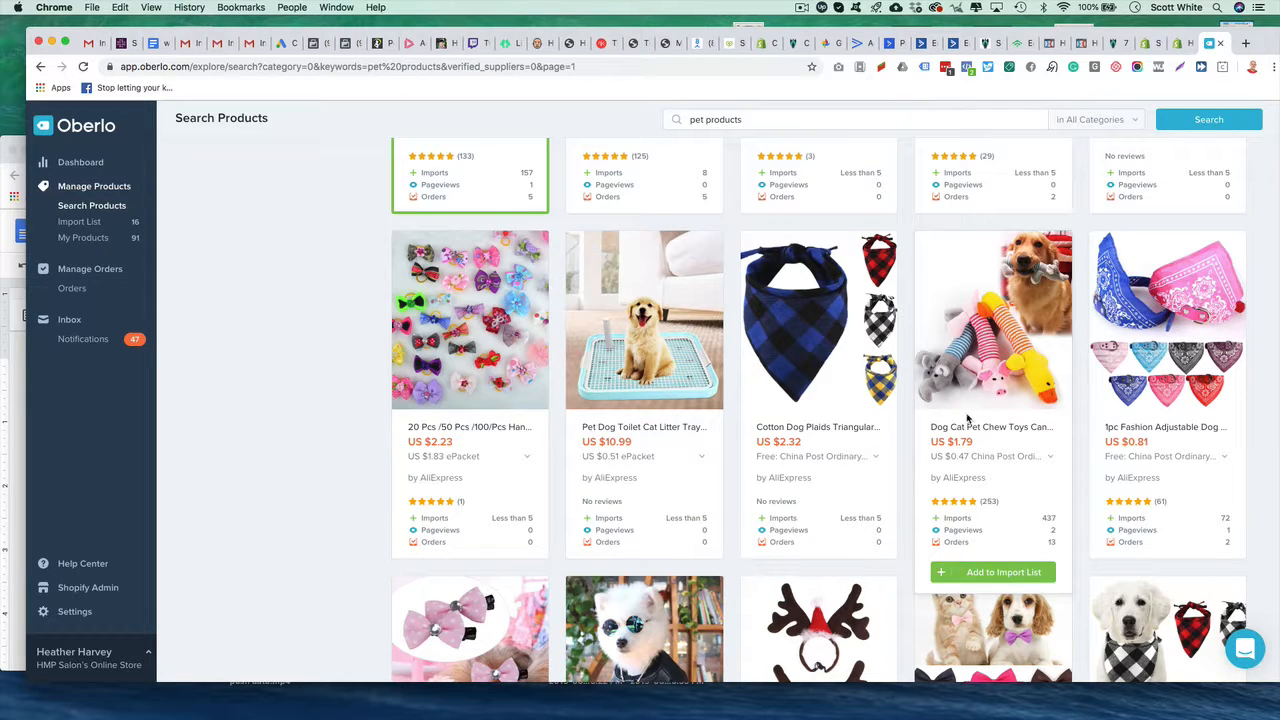
pyautogui.scroll(-2, 970, 420)
pyautogui.scroll(-5, 900, 410)
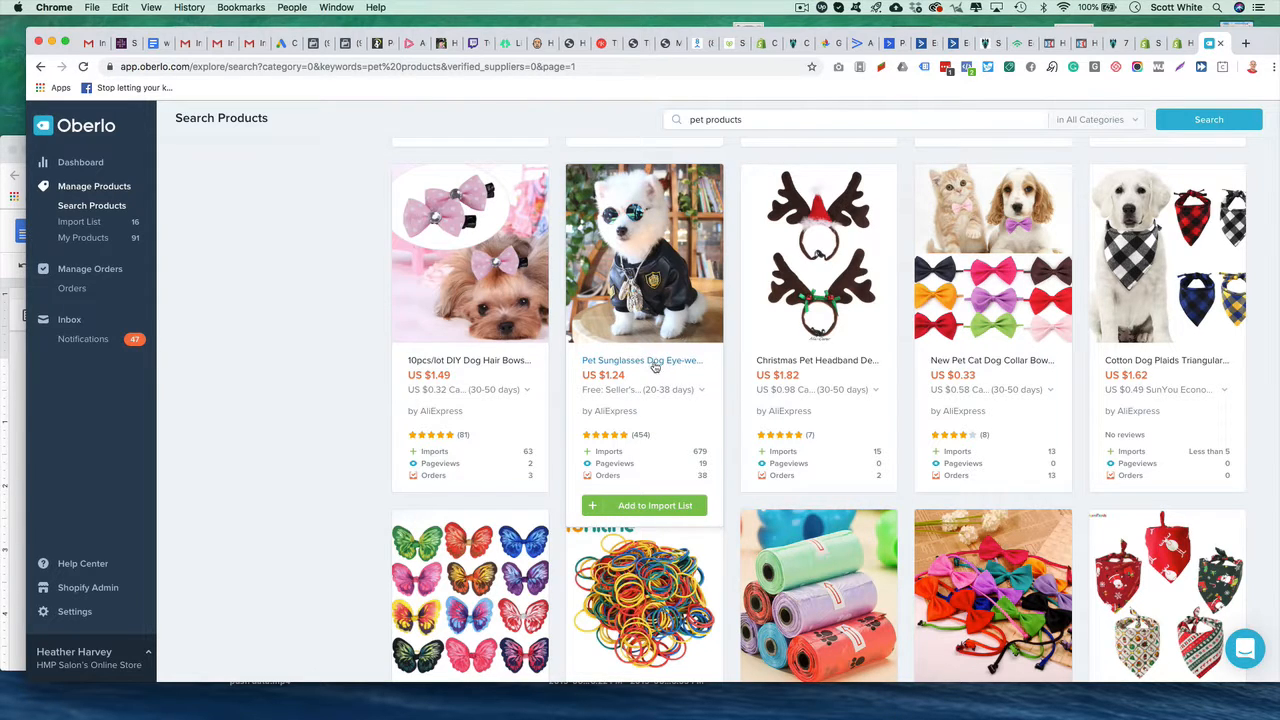
pyautogui.scroll(-1, 960, 400)
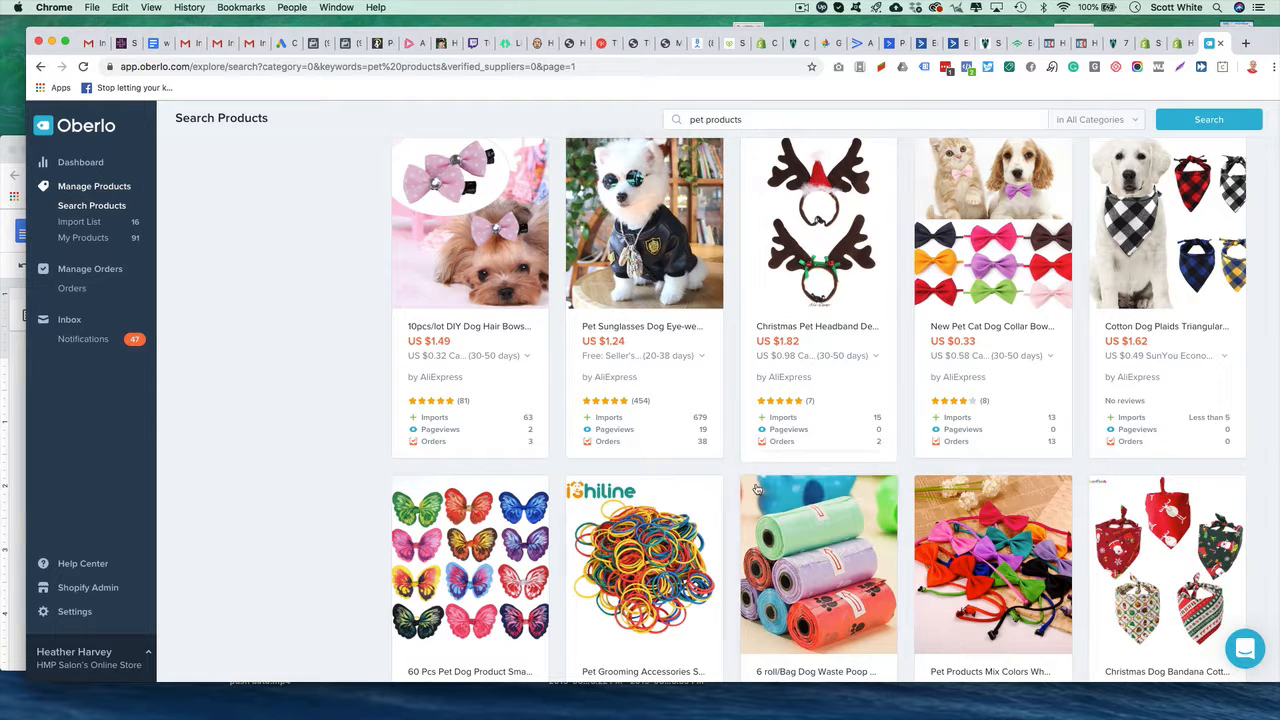
pyautogui.scroll(-5, 822, 413)
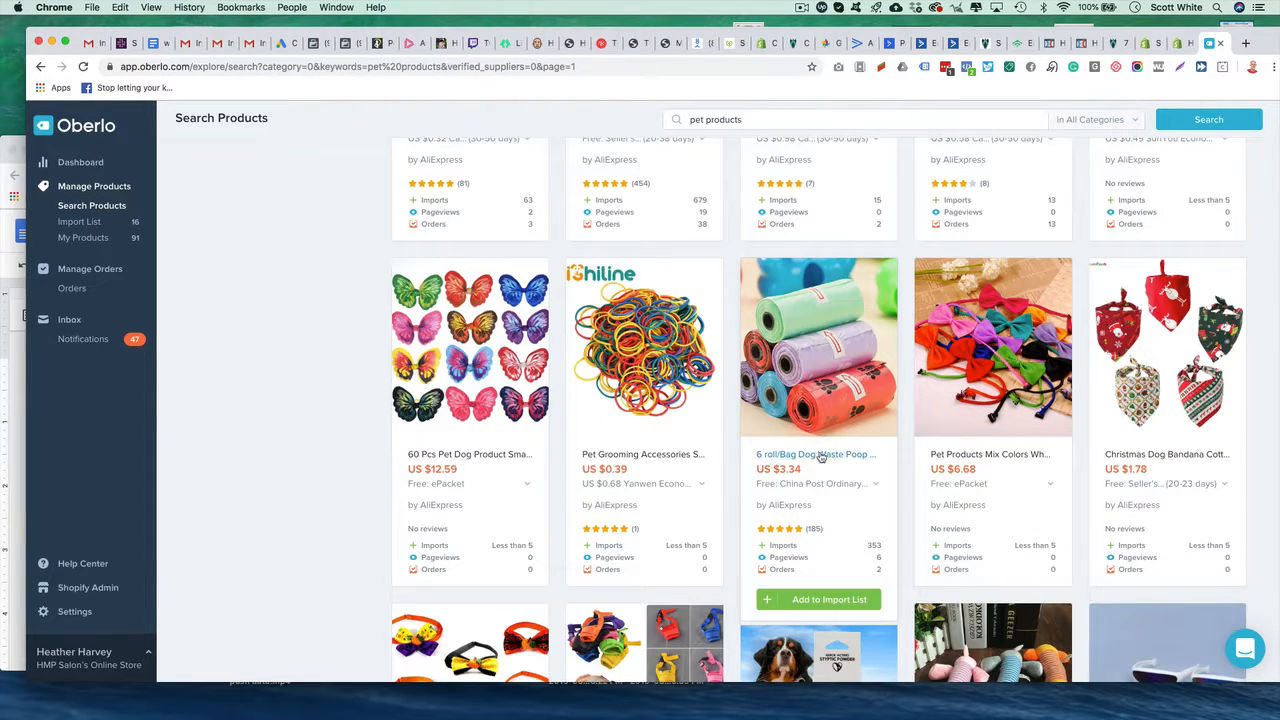
pyautogui.click(822, 600)
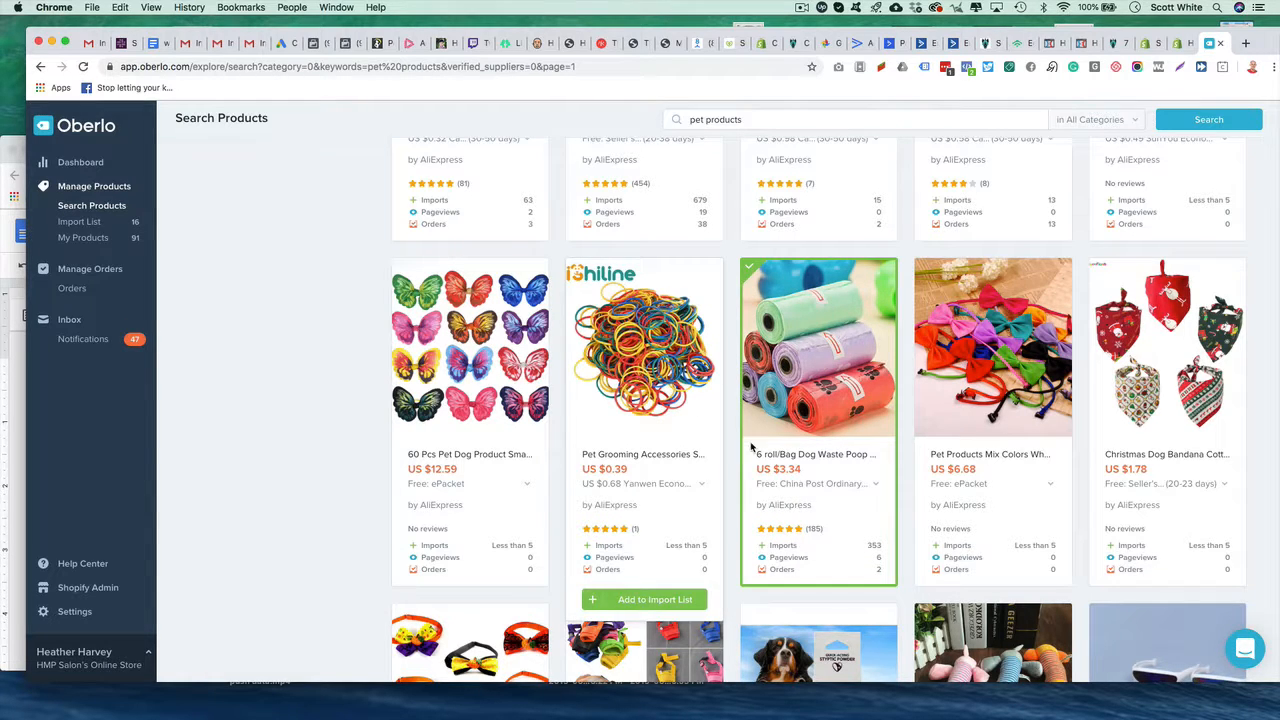
# Open the import list and select all products shown on the page.
pyautogui.scroll(-5, 740, 456)
pyautogui.scroll(-8, 740, 456)
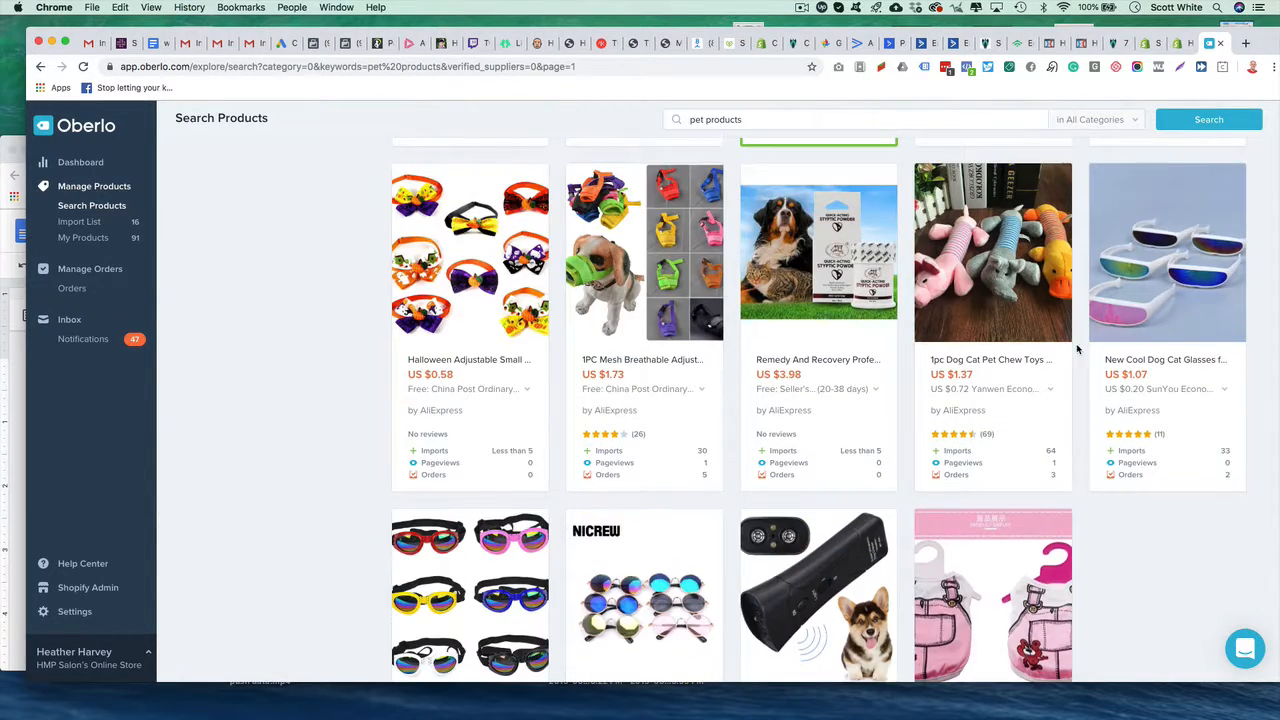
pyautogui.scroll(-1, 740, 440)
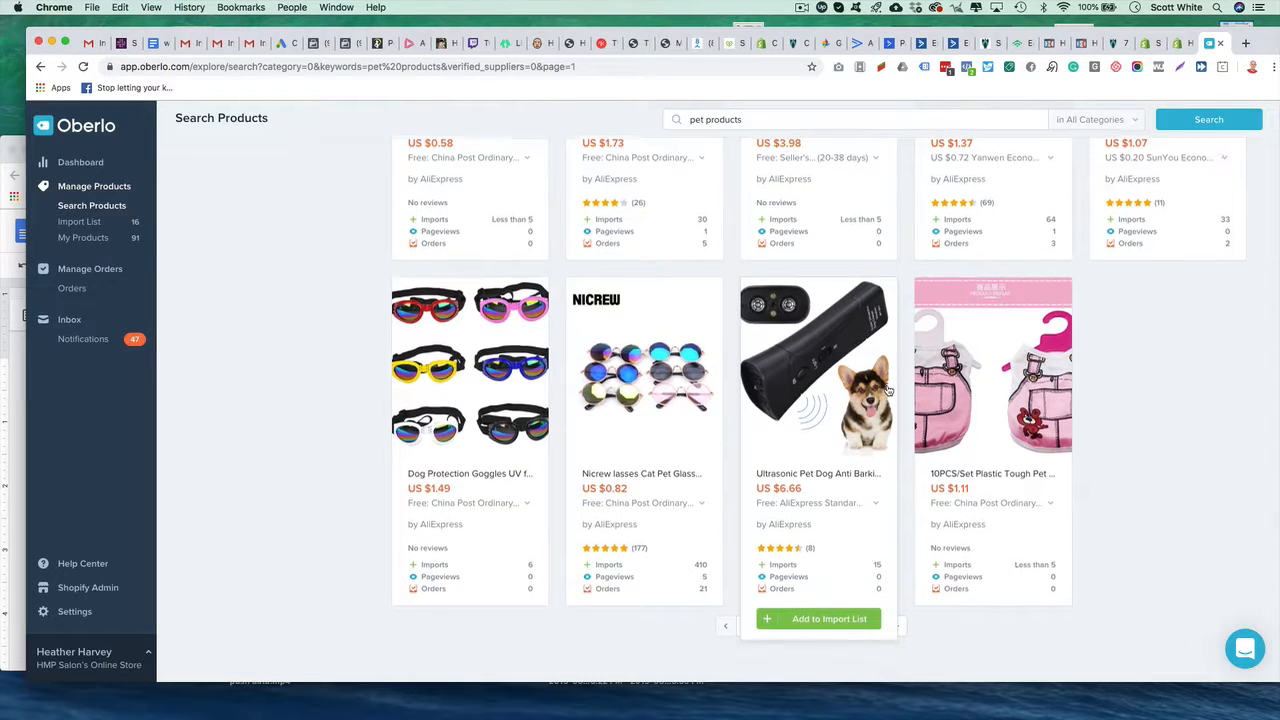
pyautogui.scroll(15, 466, 500)
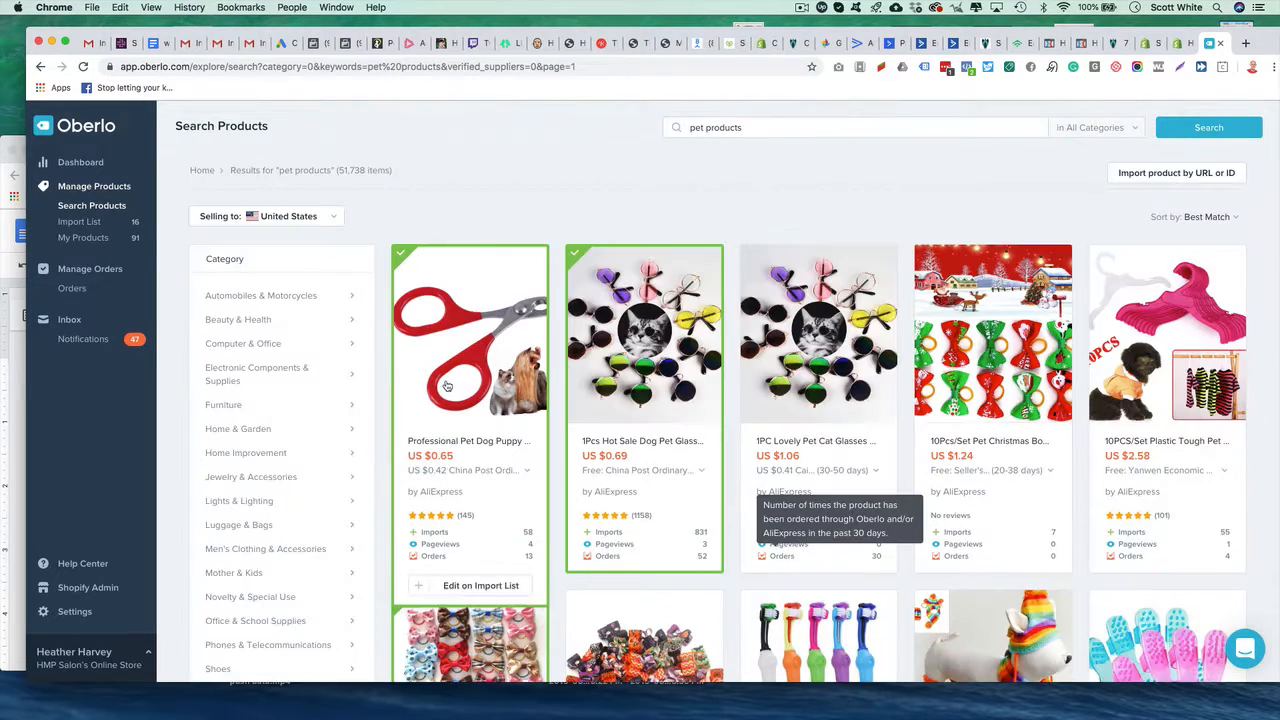
pyautogui.click(86, 222)
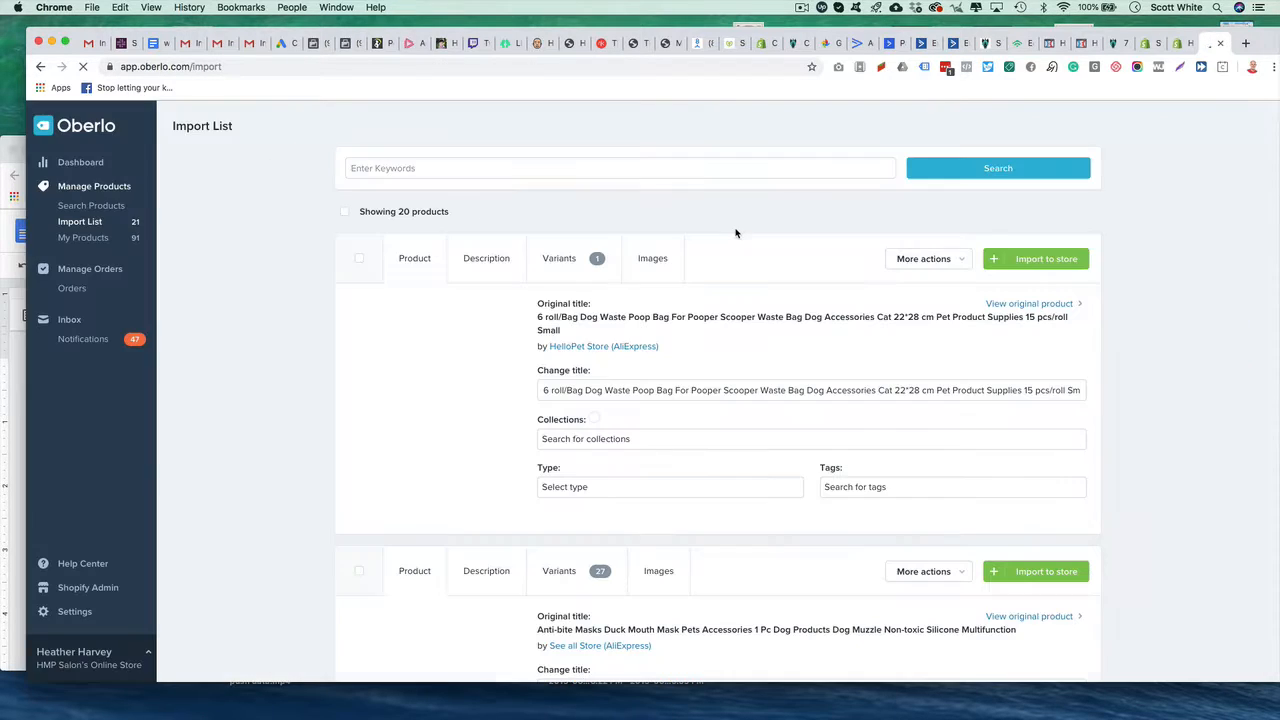
pyautogui.click(344, 214)
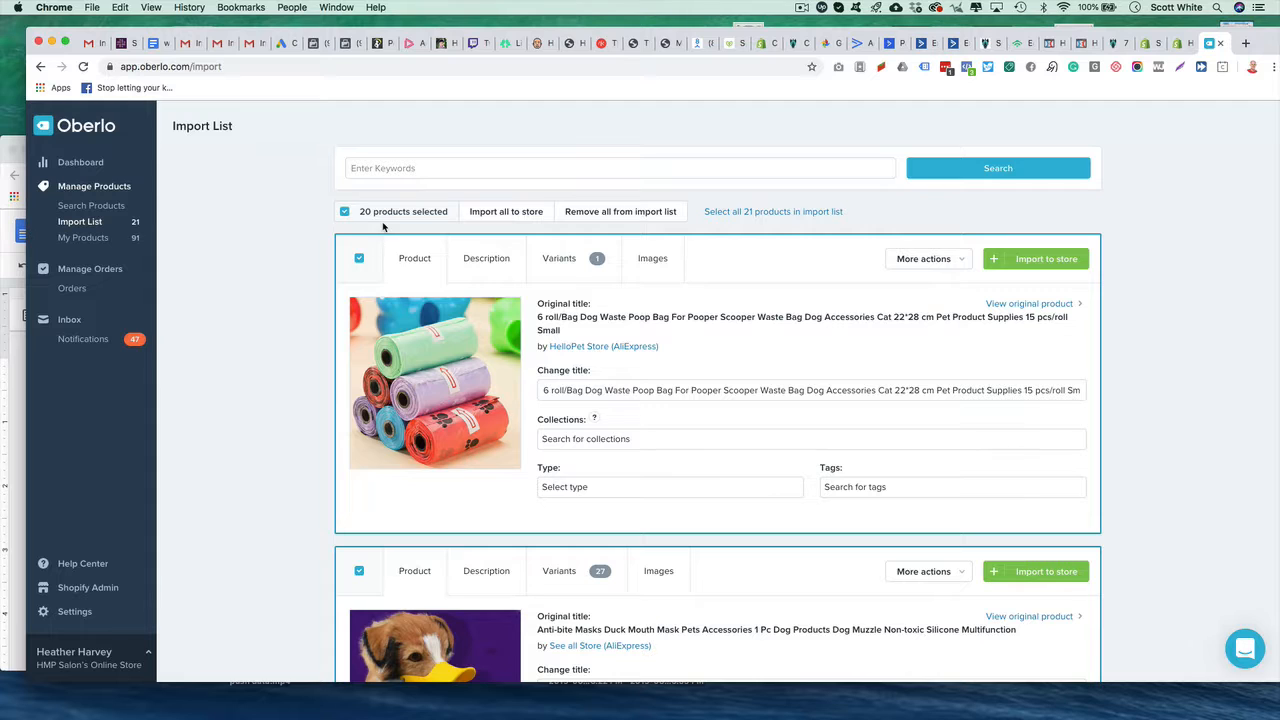
pyautogui.scroll(-1, 700, 400)
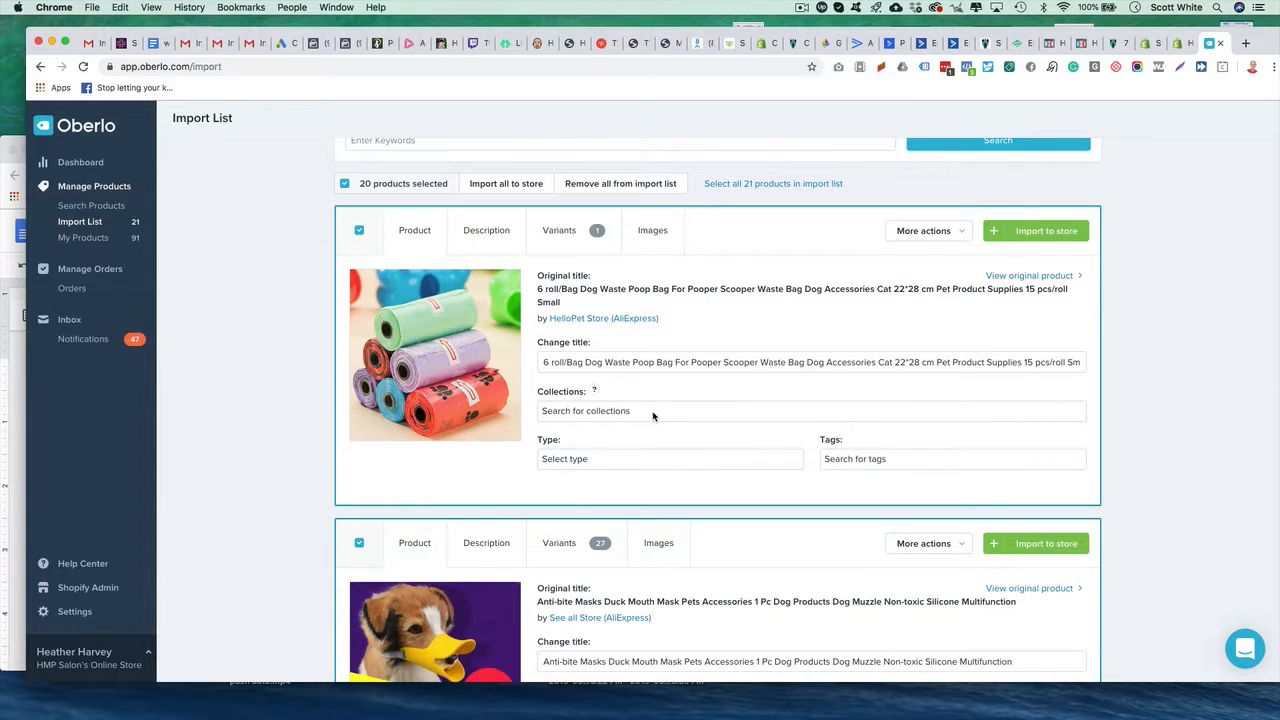
# Assign the "6 roll/Bag Dog Waste Poop Bag" product to the All Products collection, leaving its type unselected.
pyautogui.click(653, 412)
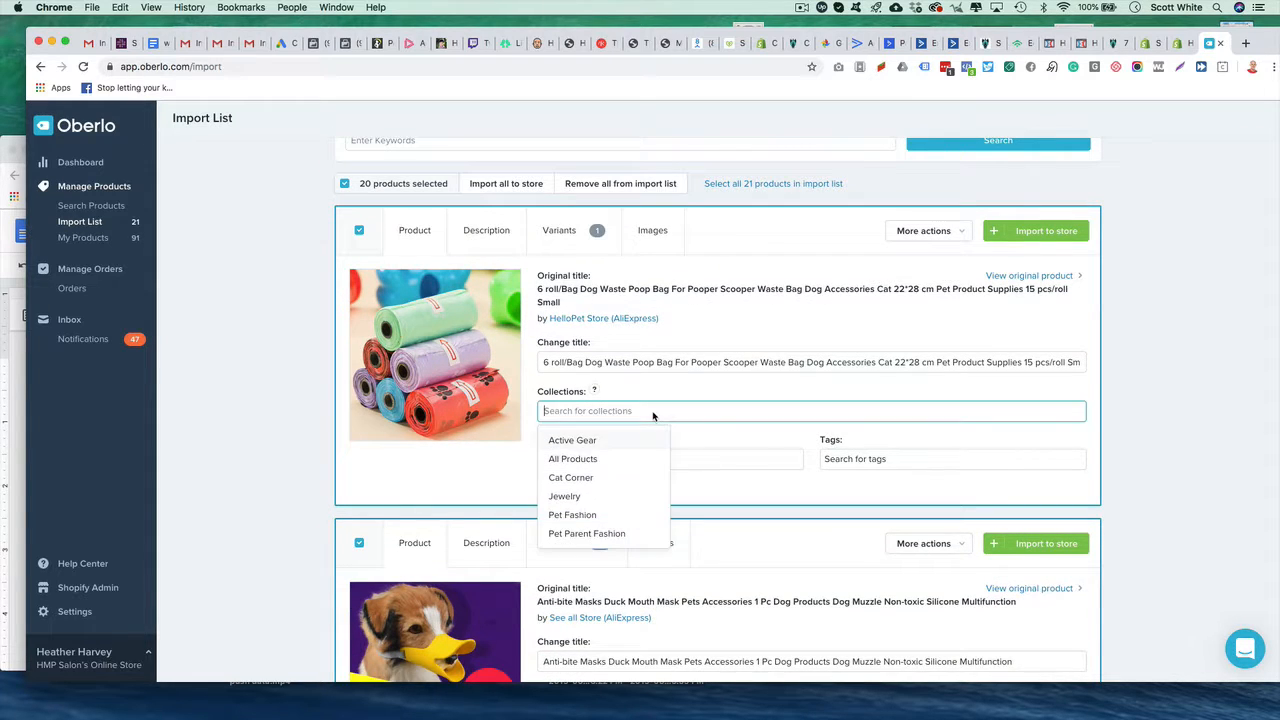
pyautogui.click(587, 460)
pyautogui.click(716, 460)
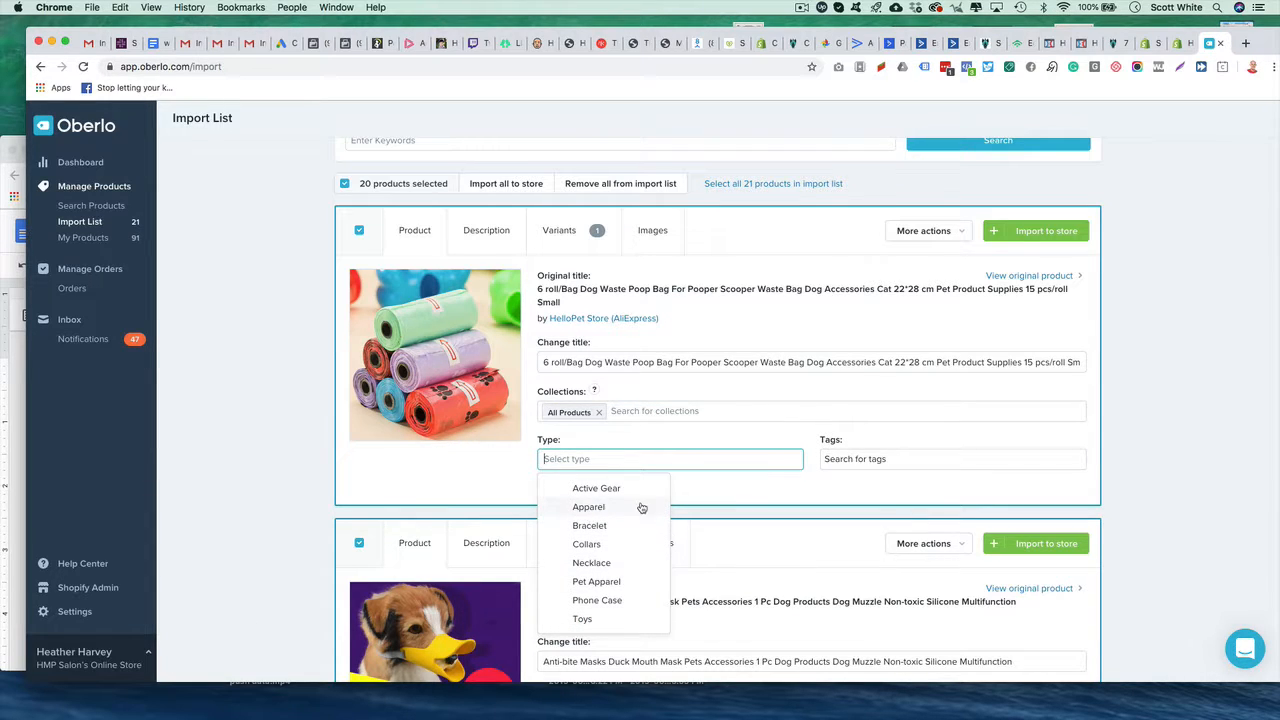
pyautogui.click(726, 482)
# Assign the Anti-bite Masks Duck Mouth muzzle to the All Products collection and set its type to Pet Apparel.
pyautogui.scroll(-5, 617, 471)
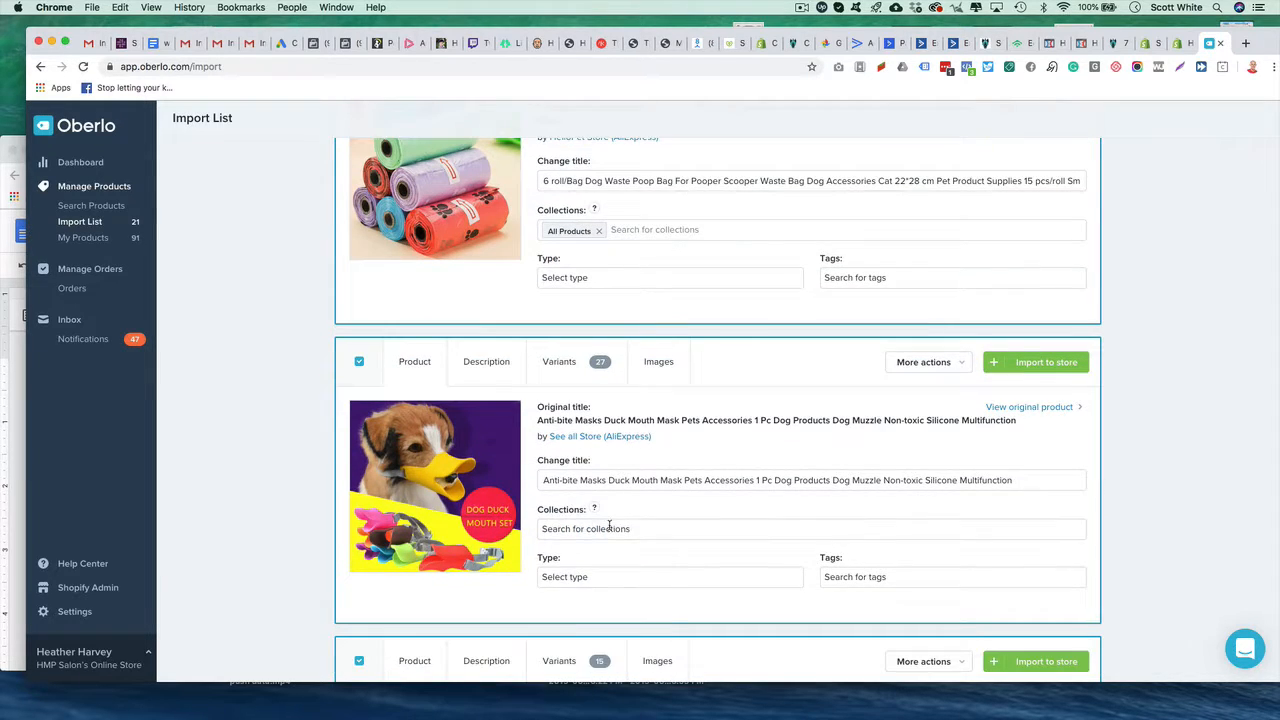
pyautogui.click(609, 528)
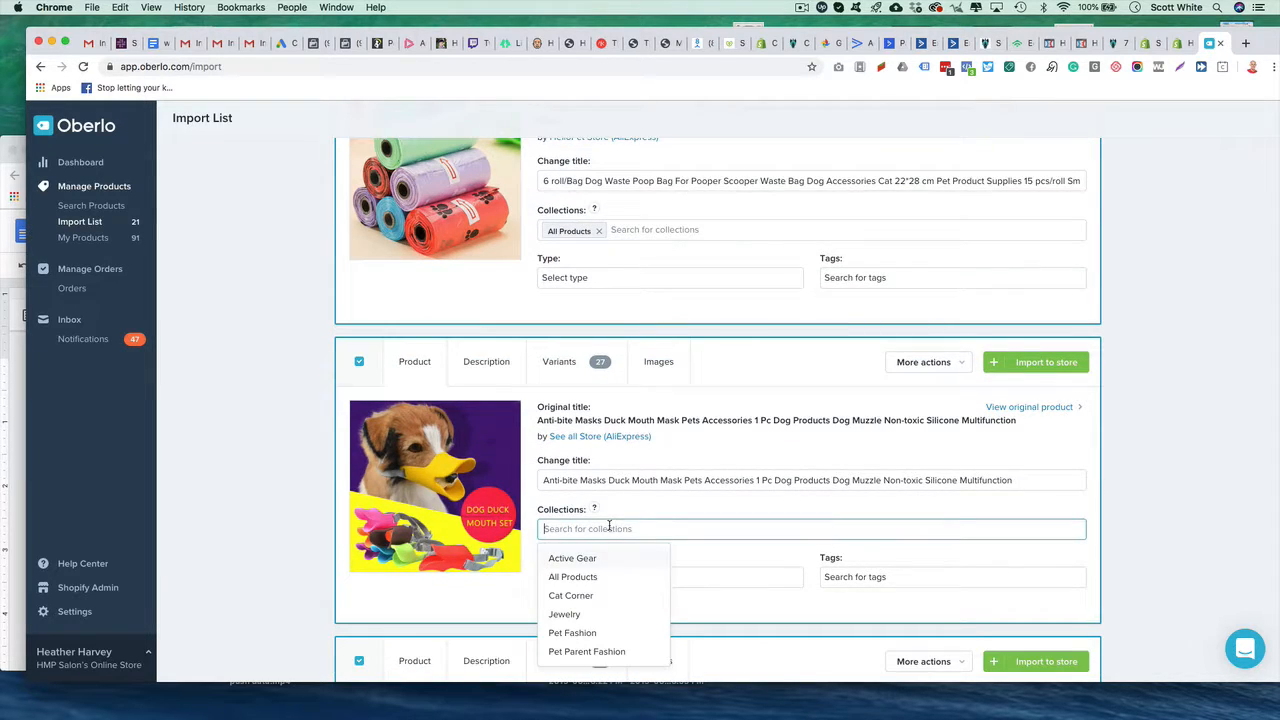
pyautogui.click(591, 578)
pyautogui.scroll(-1, 690, 548)
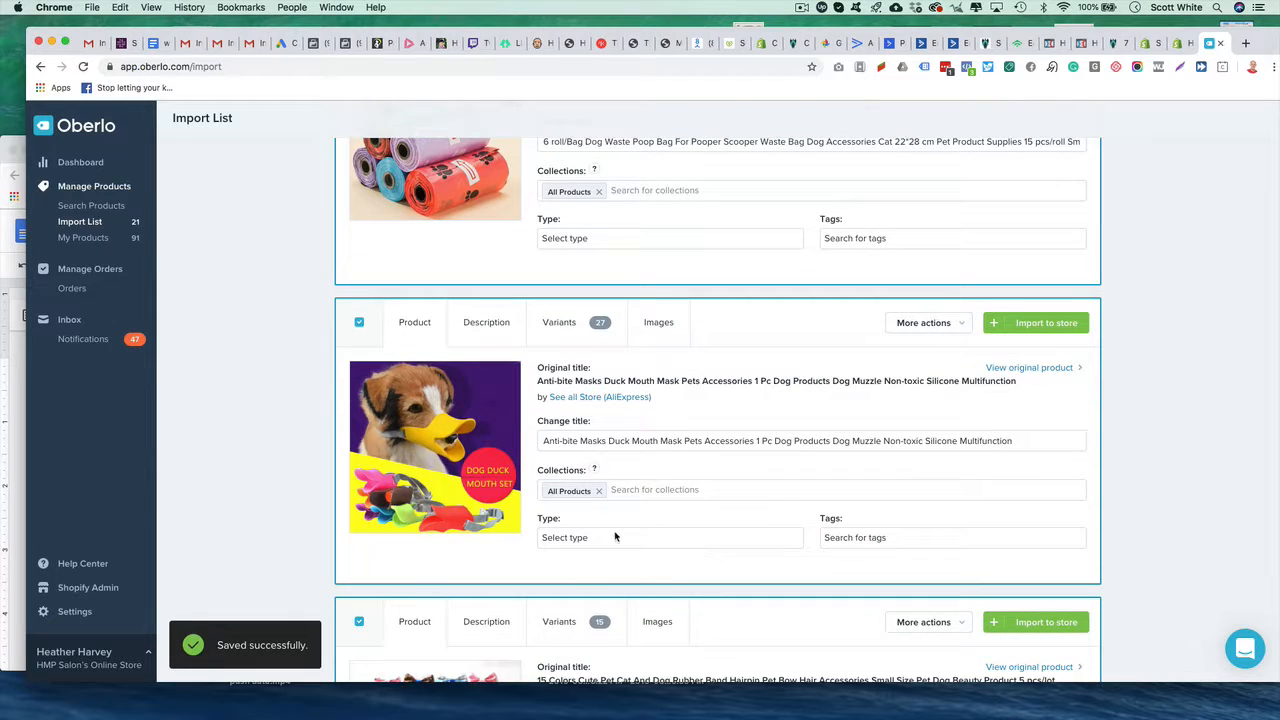
pyautogui.click(615, 537)
pyautogui.scroll(-4, 683, 538)
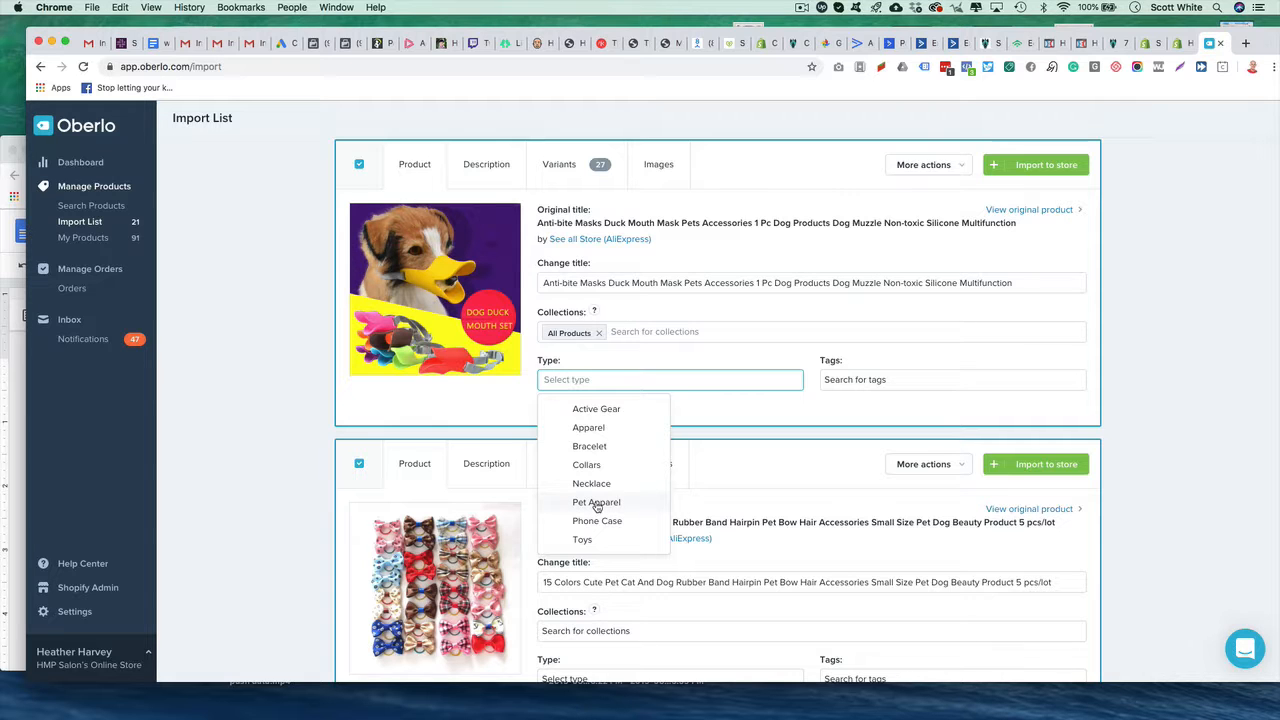
pyautogui.click(596, 504)
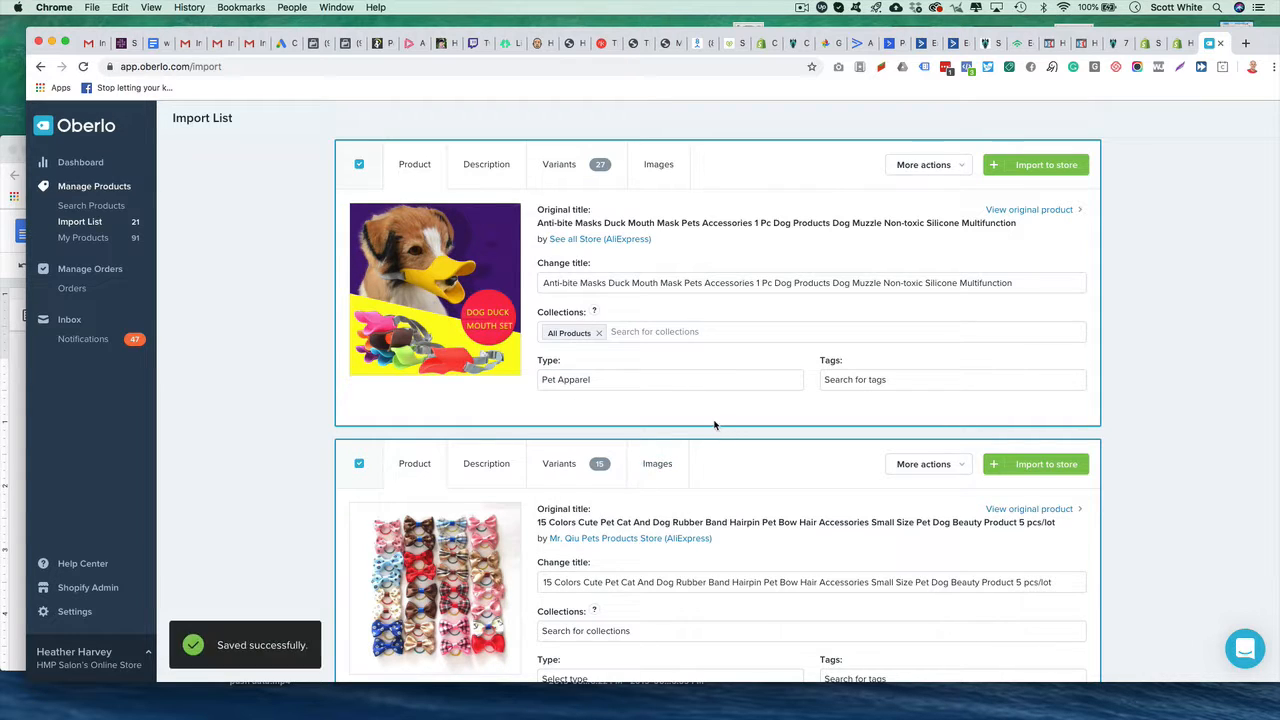
# Assign the "15 Colors Cute Pet Cat And Dog" hair bows to the All Products collection with type Pet Apparel.
pyautogui.scroll(-2, 714, 423)
pyautogui.click(647, 537)
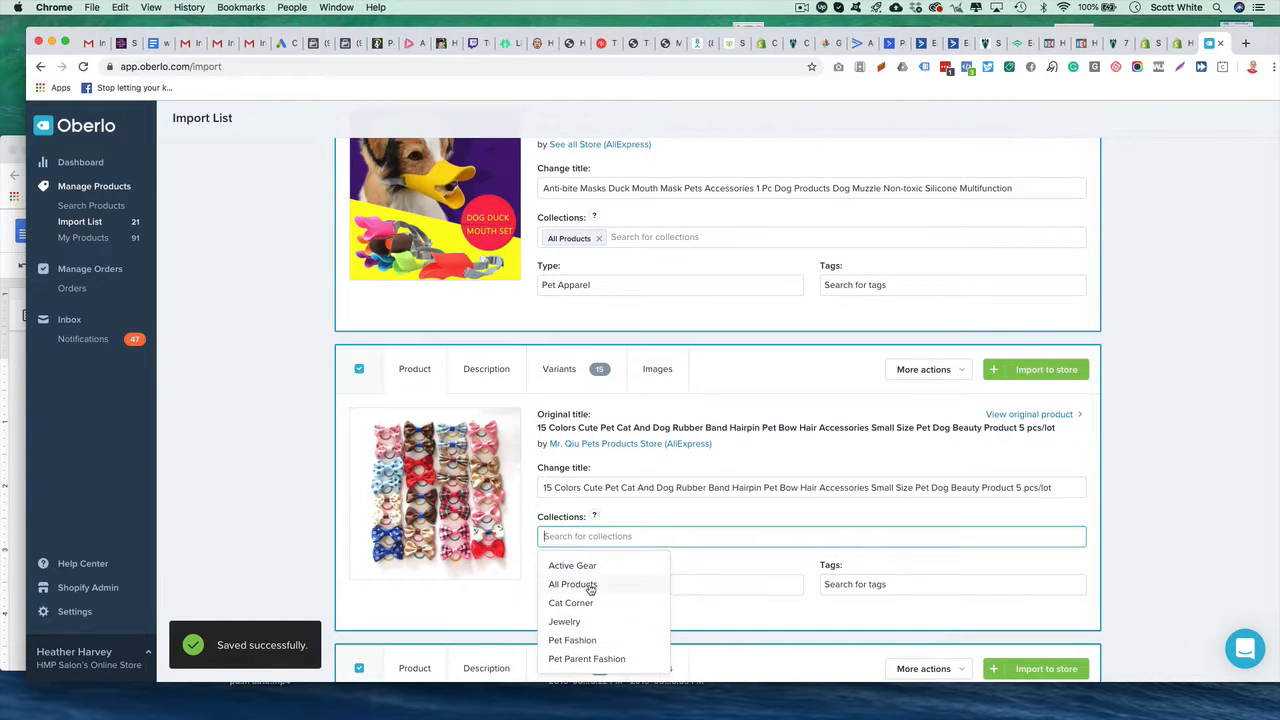
pyautogui.click(590, 586)
pyautogui.scroll(-5, 590, 589)
pyautogui.click(623, 343)
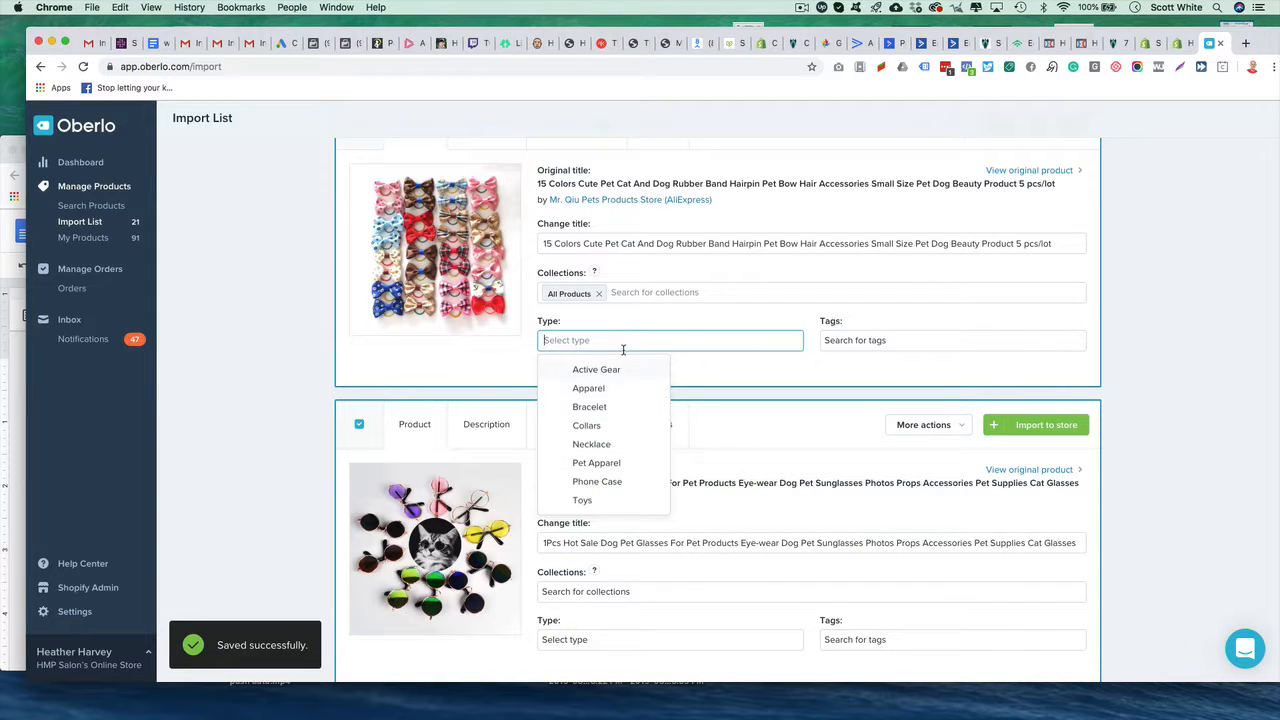
pyautogui.click(596, 463)
# Put the dog pet glasses in the Pet Fashion collection and set their type to Pet Apparel.
pyautogui.scroll(-3, 640, 420)
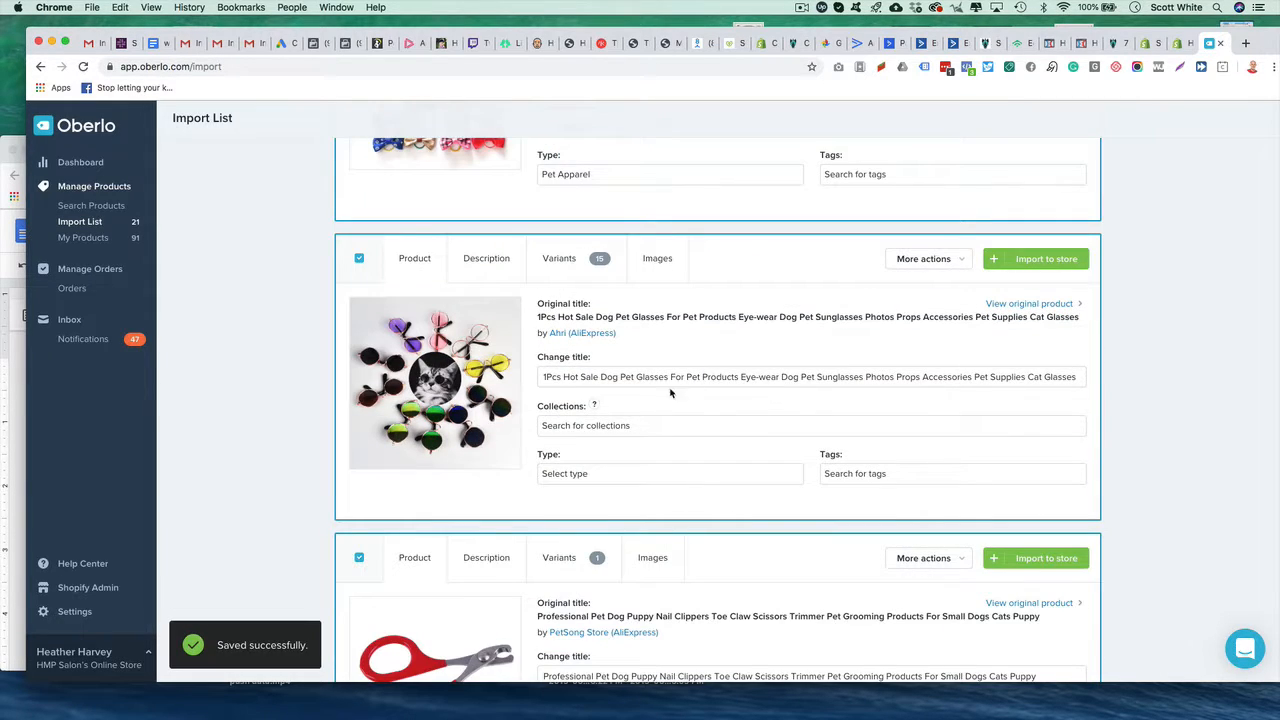
pyautogui.click(636, 424)
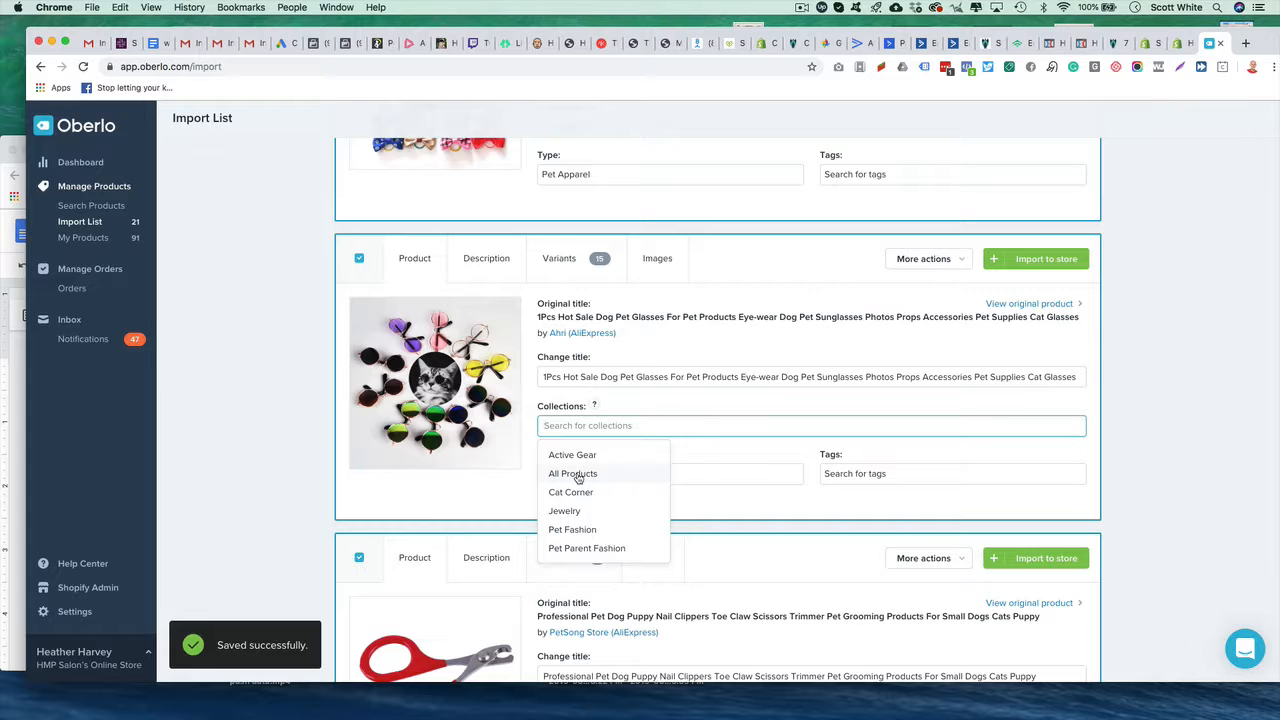
pyautogui.click(579, 537)
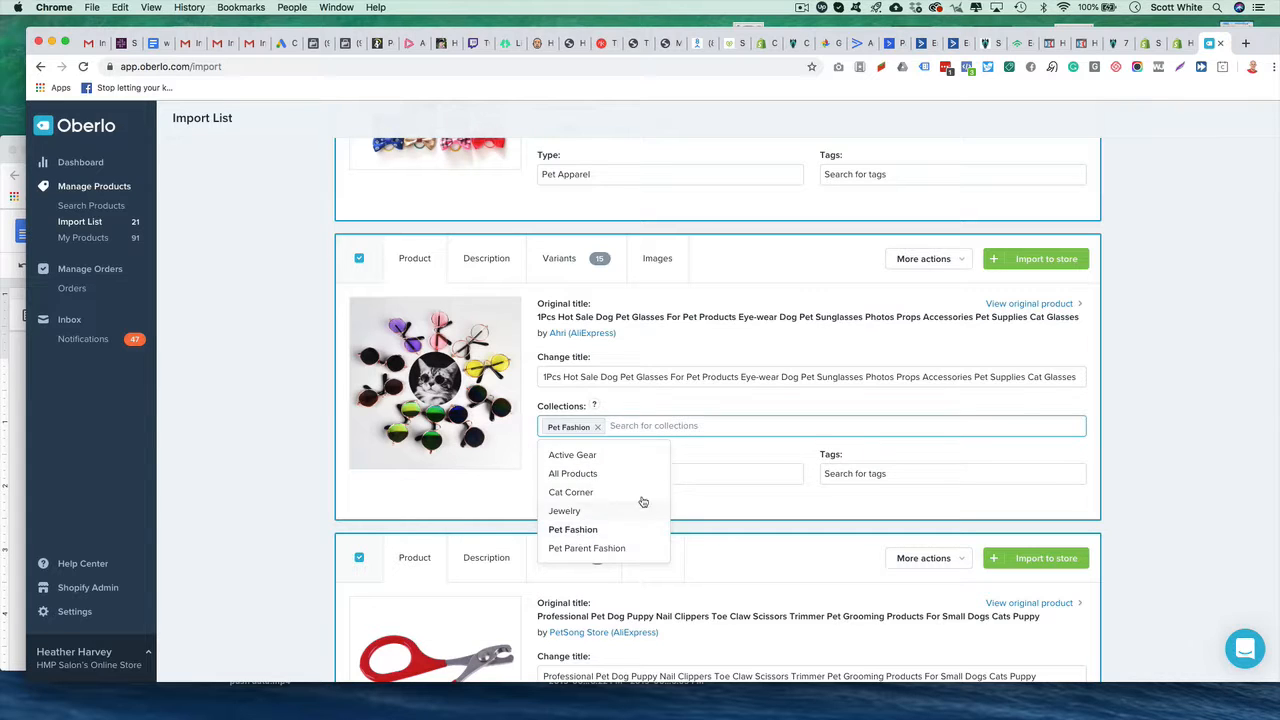
pyautogui.click(714, 476)
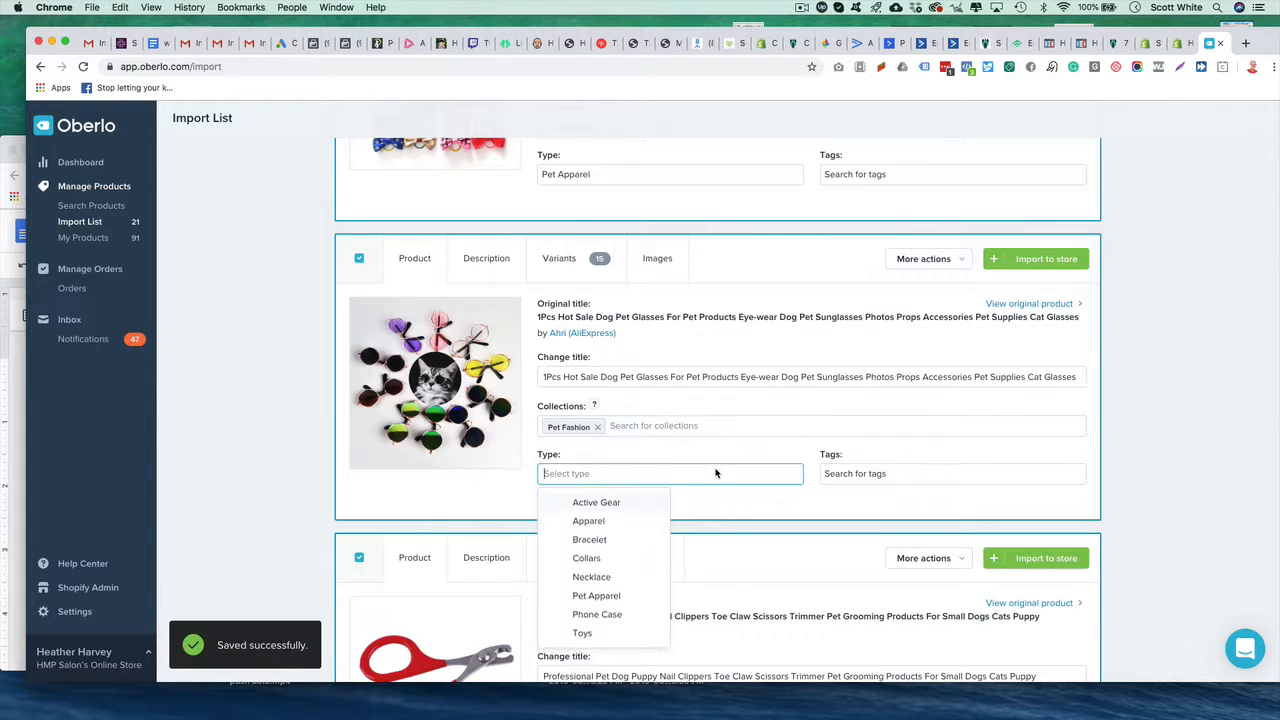
pyautogui.click(600, 597)
# Assign the Professional Pet Dog Puppy Nail Clippers to the All Products collection, leaving their type unselected.
pyautogui.scroll(-5, 700, 453)
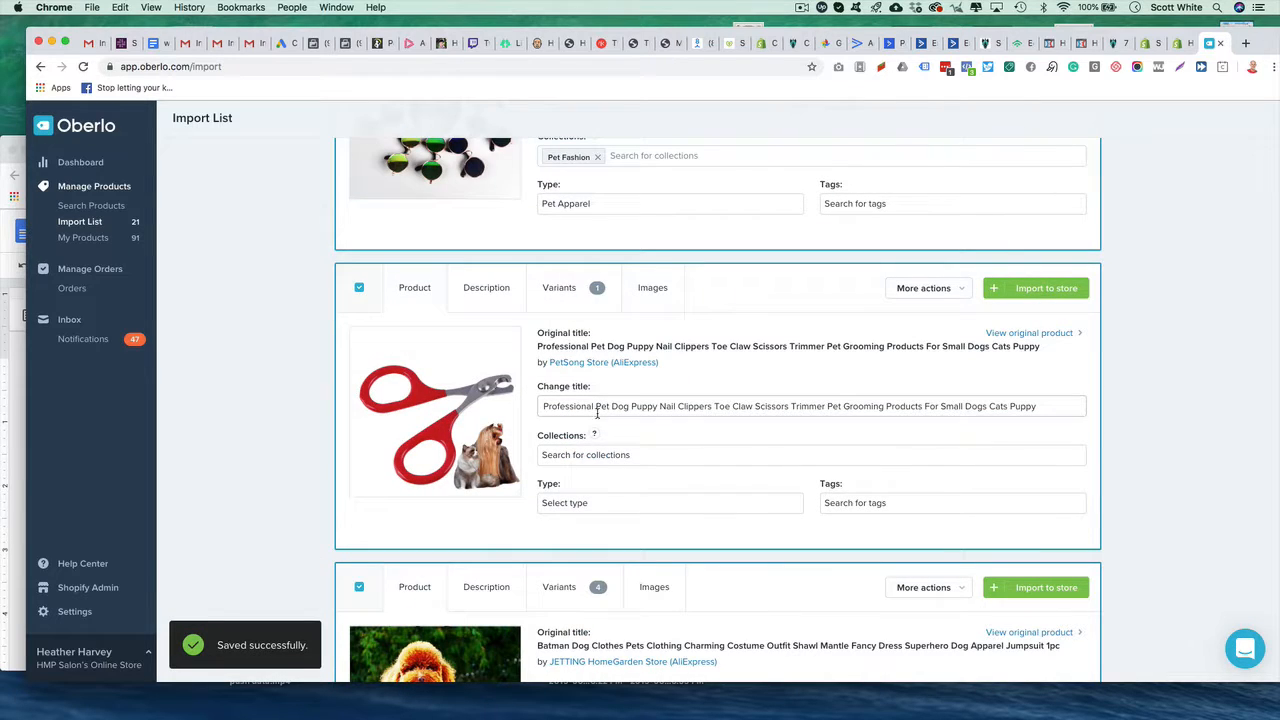
pyautogui.click(613, 454)
pyautogui.click(586, 505)
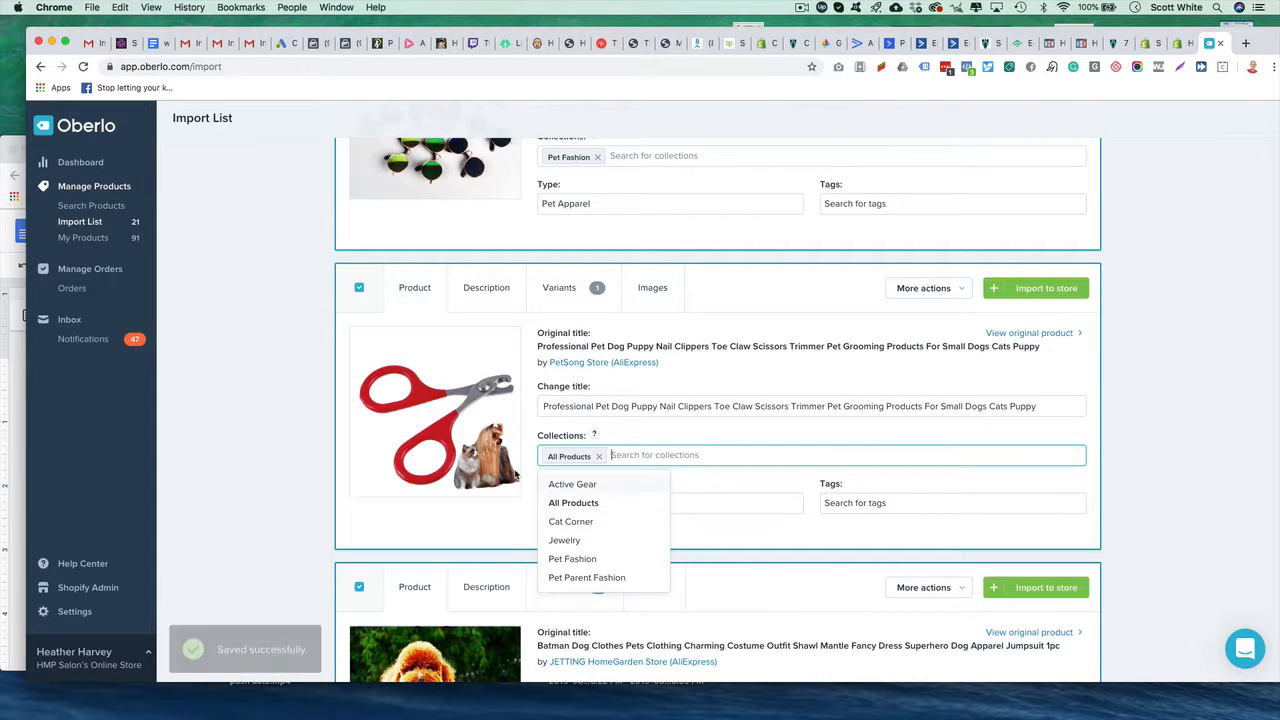
pyautogui.click(740, 482)
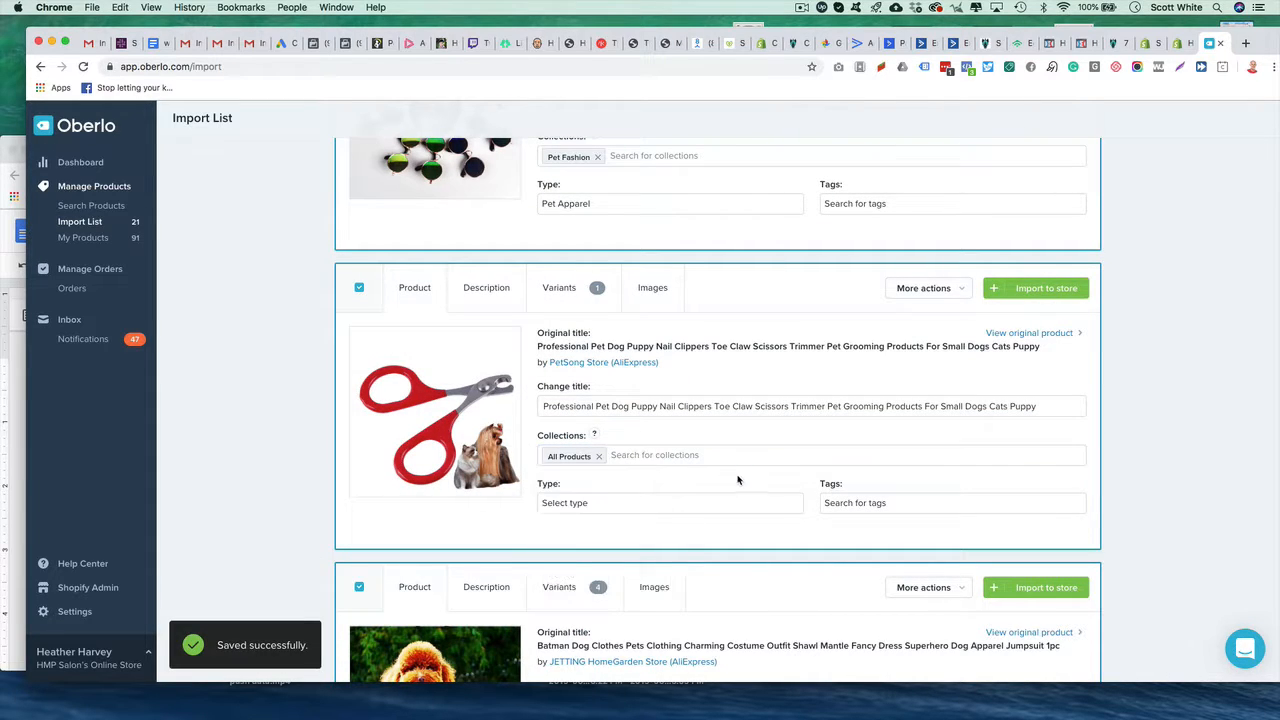
pyautogui.scroll(-2, 640, 420)
pyautogui.click(622, 404)
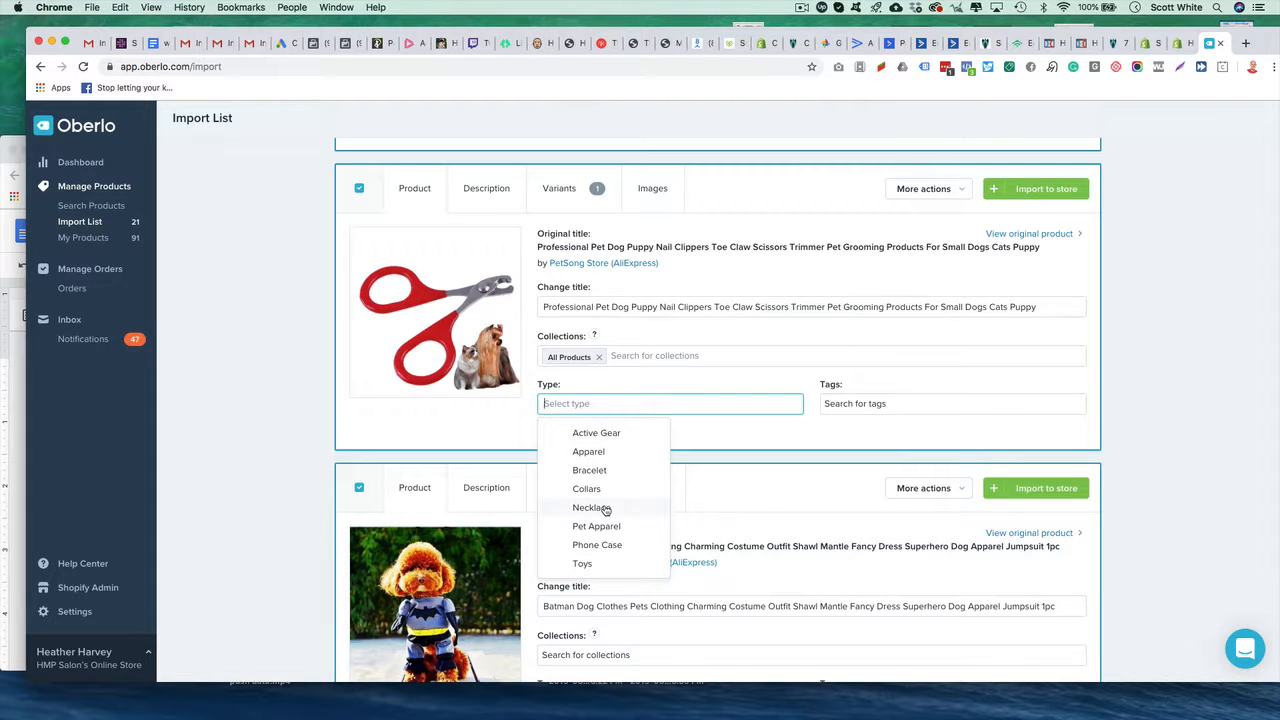
pyautogui.click(757, 451)
# Put the Batman dog costume in the Pet Fashion collection and set its type to Pet Apparel.
pyautogui.scroll(-5, 757, 454)
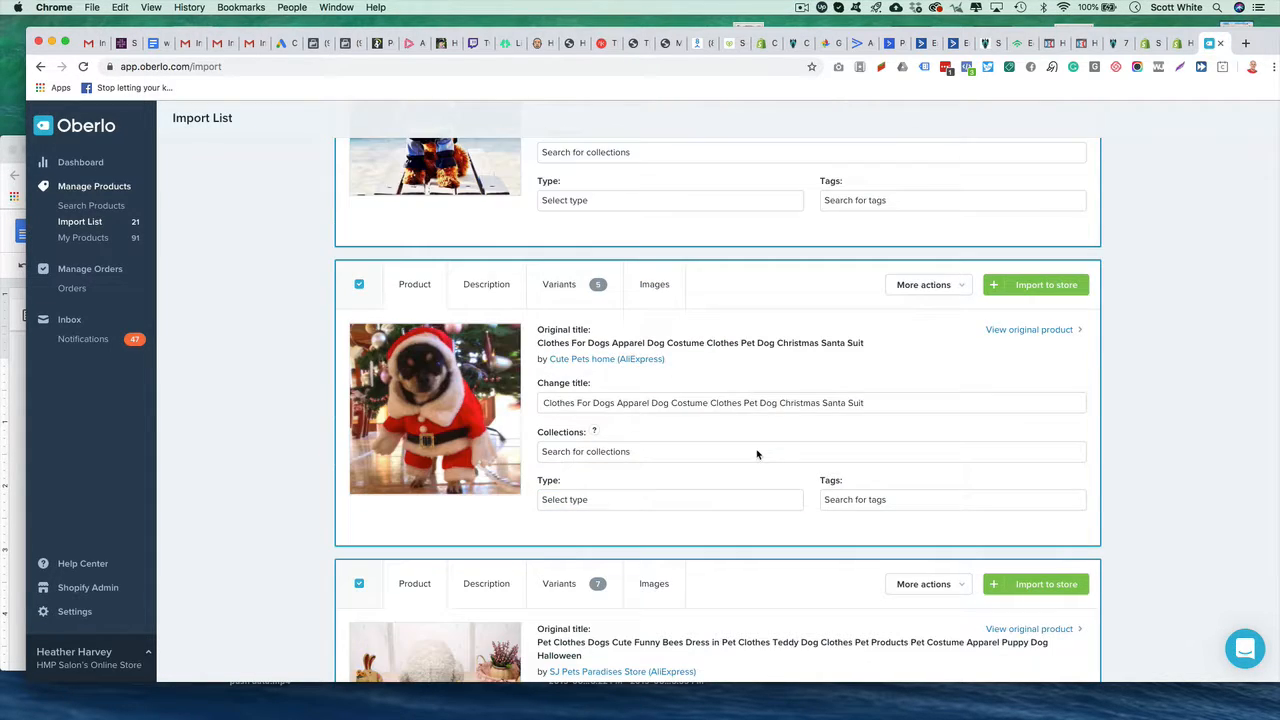
pyautogui.scroll(5, 670, 445)
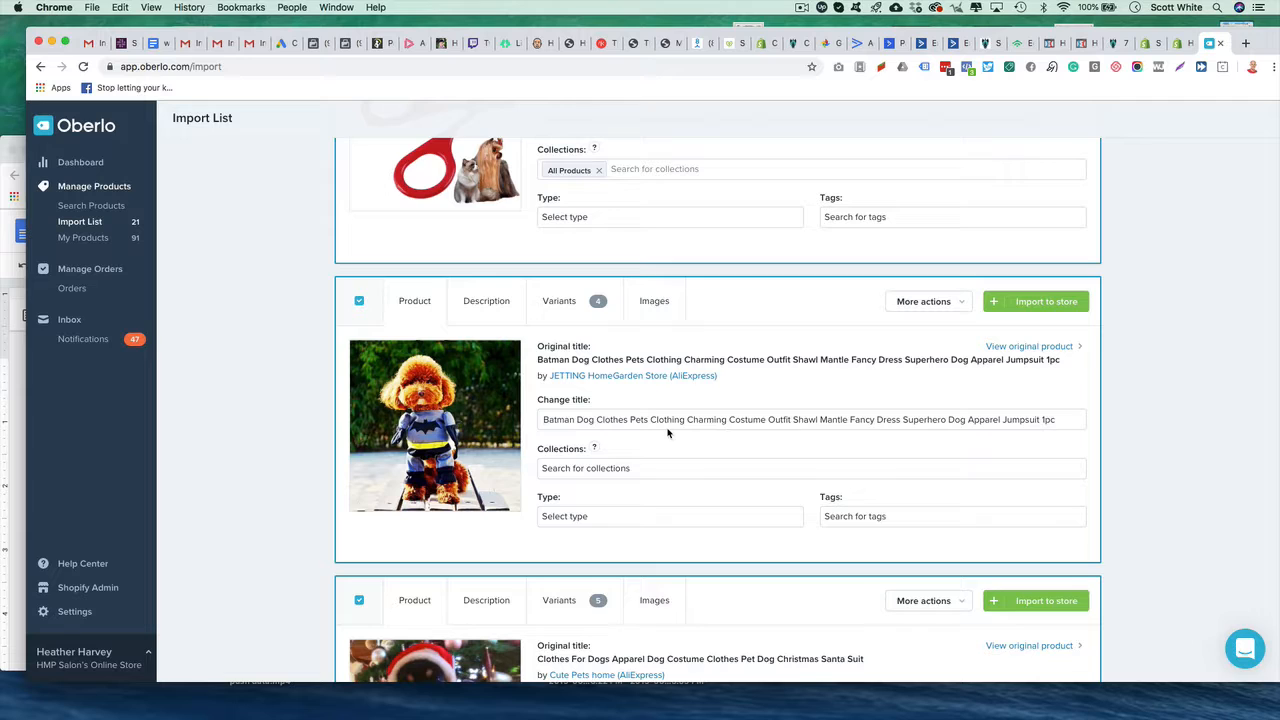
pyautogui.click(621, 466)
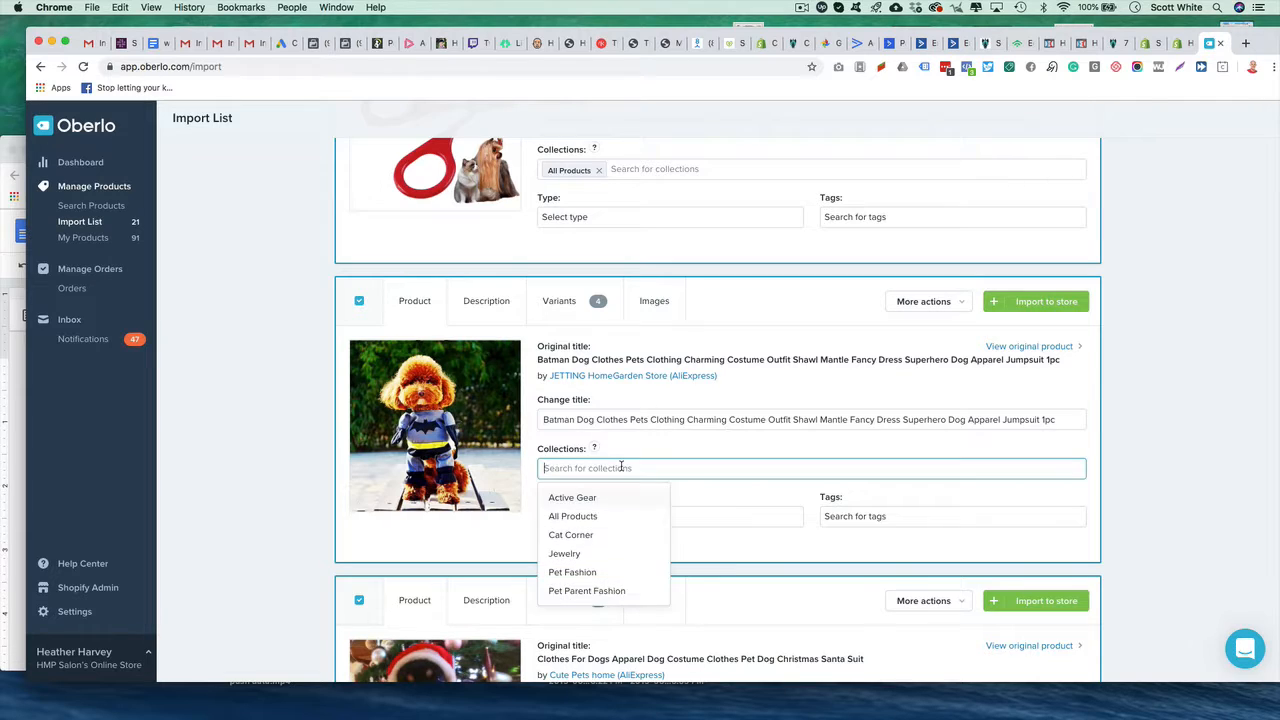
pyautogui.click(577, 573)
pyautogui.click(715, 521)
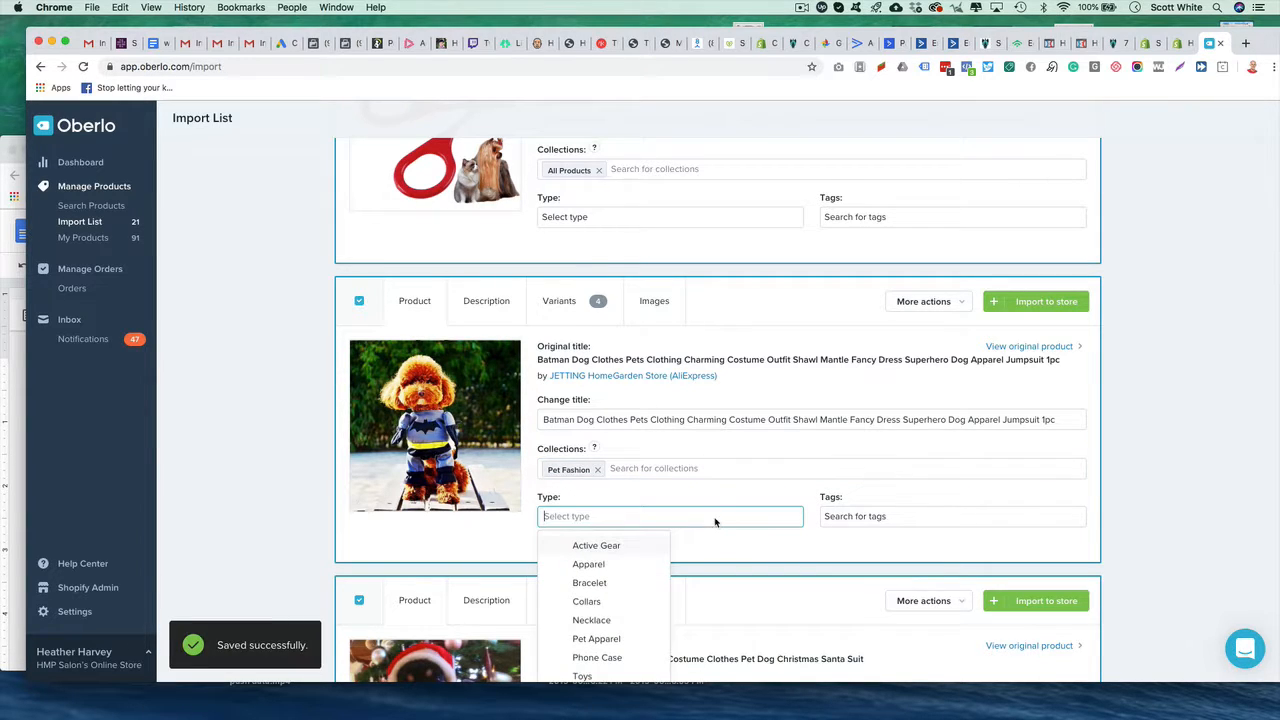
pyautogui.click(598, 640)
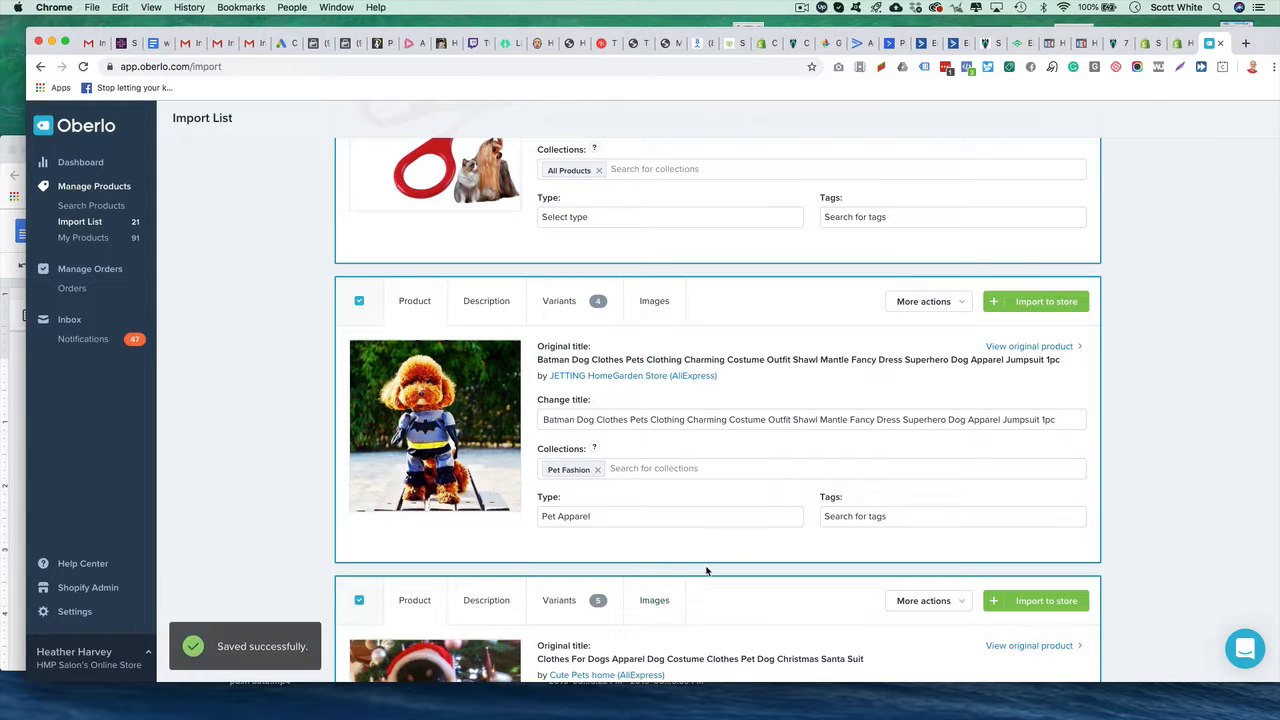
# Put the dog Christmas Santa suit in the Pet Fashion collection and set its type to Pet Apparel.
pyautogui.scroll(-6, 714, 530)
pyautogui.click(616, 366)
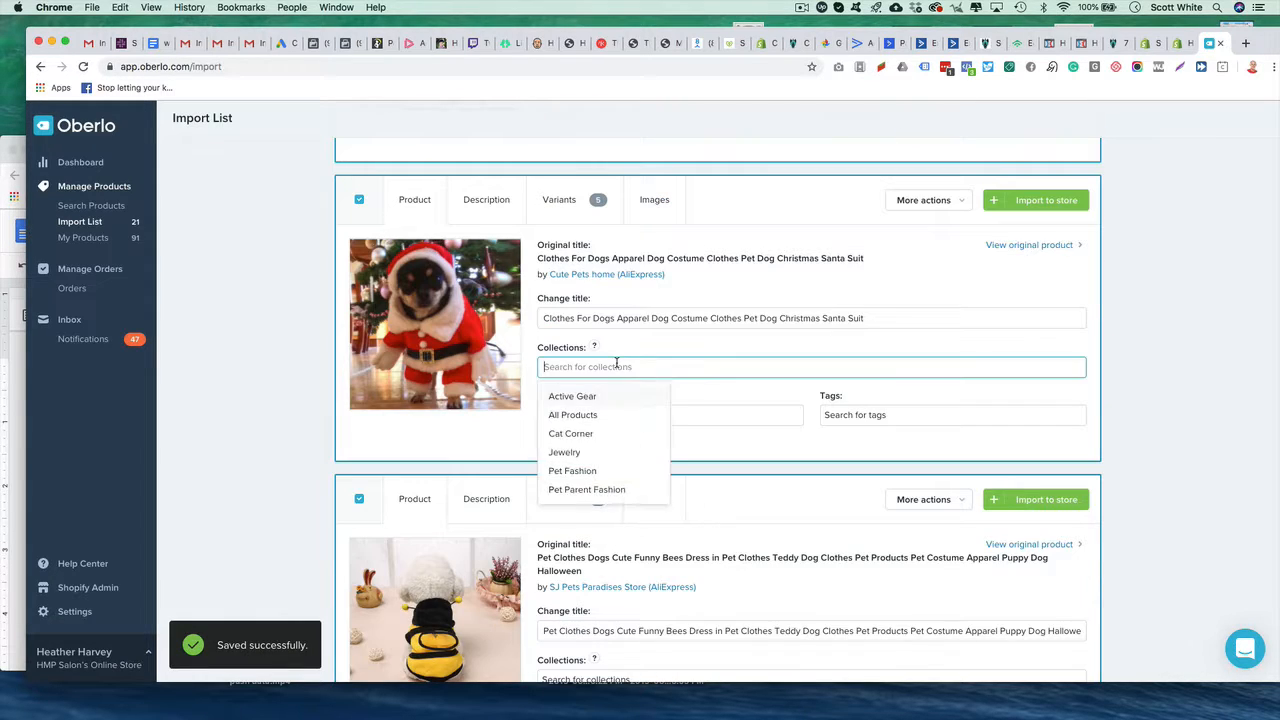
pyautogui.click(587, 471)
pyautogui.click(706, 416)
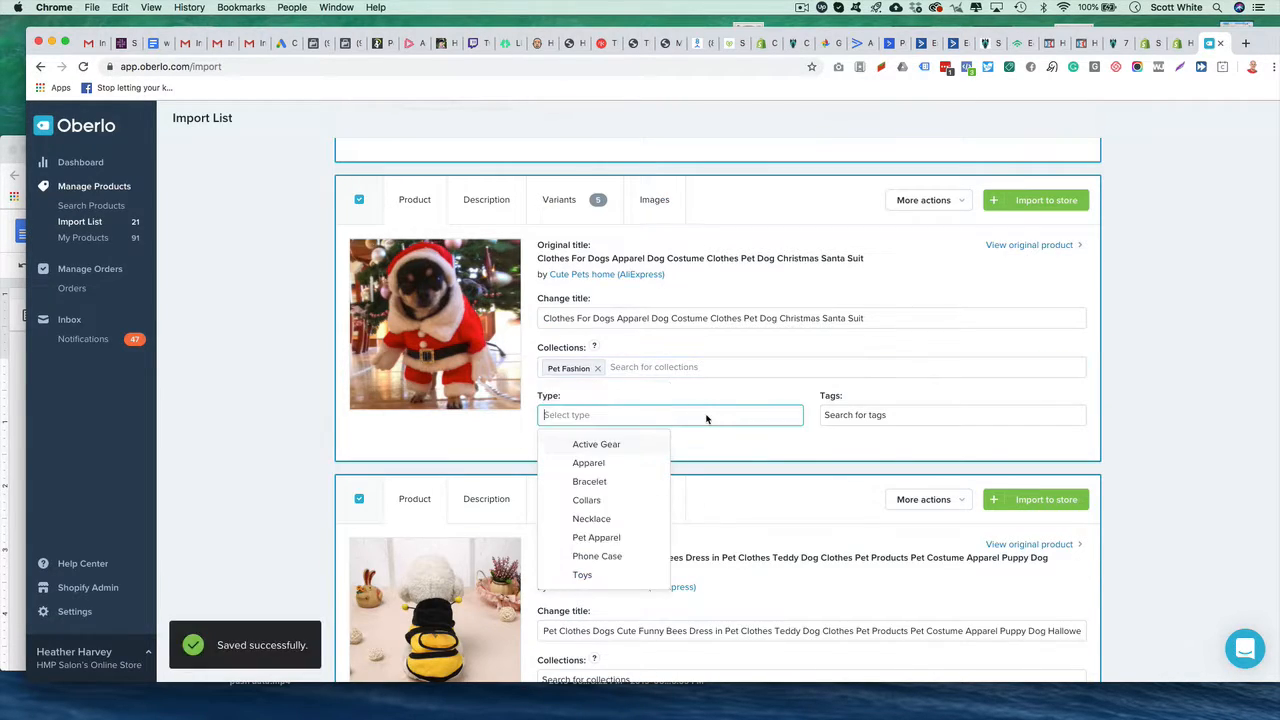
pyautogui.click(598, 538)
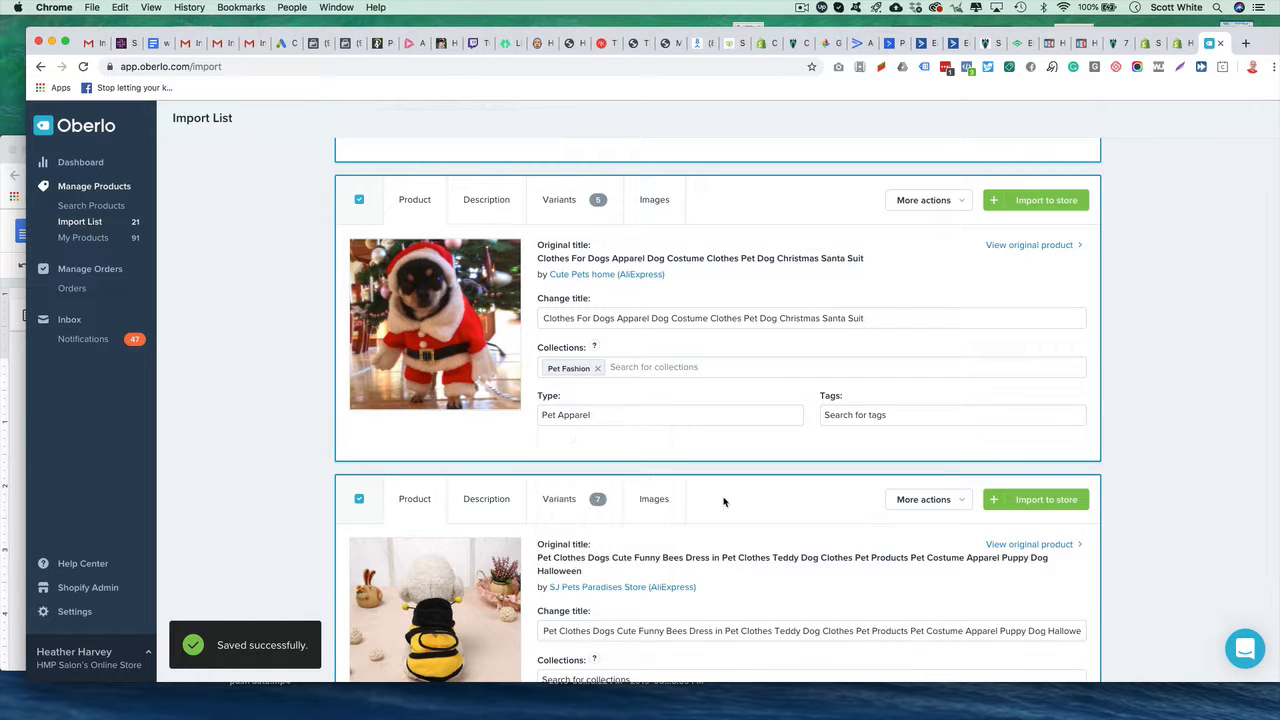
# Put the Cute Funny Bees dog costume in the Pet Fashion collection and set its type to Pet Apparel.
pyautogui.scroll(-5, 720, 500)
pyautogui.click(637, 423)
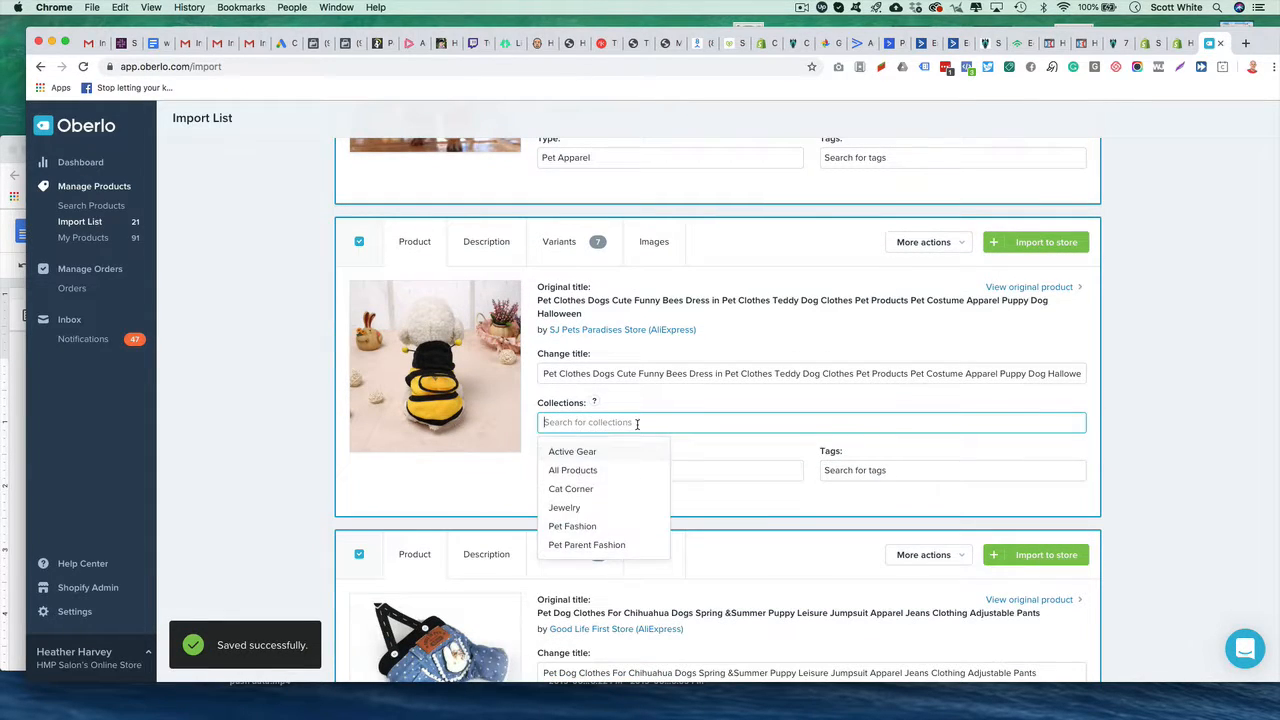
pyautogui.click(575, 527)
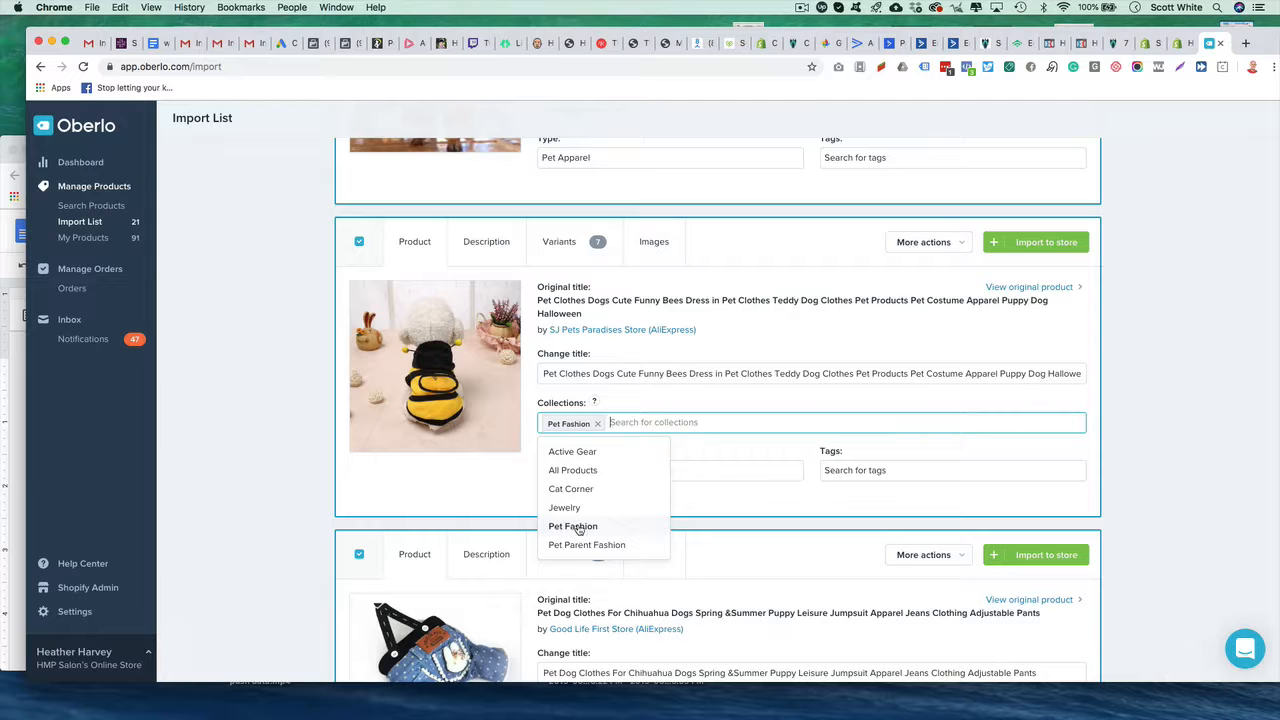
pyautogui.click(703, 471)
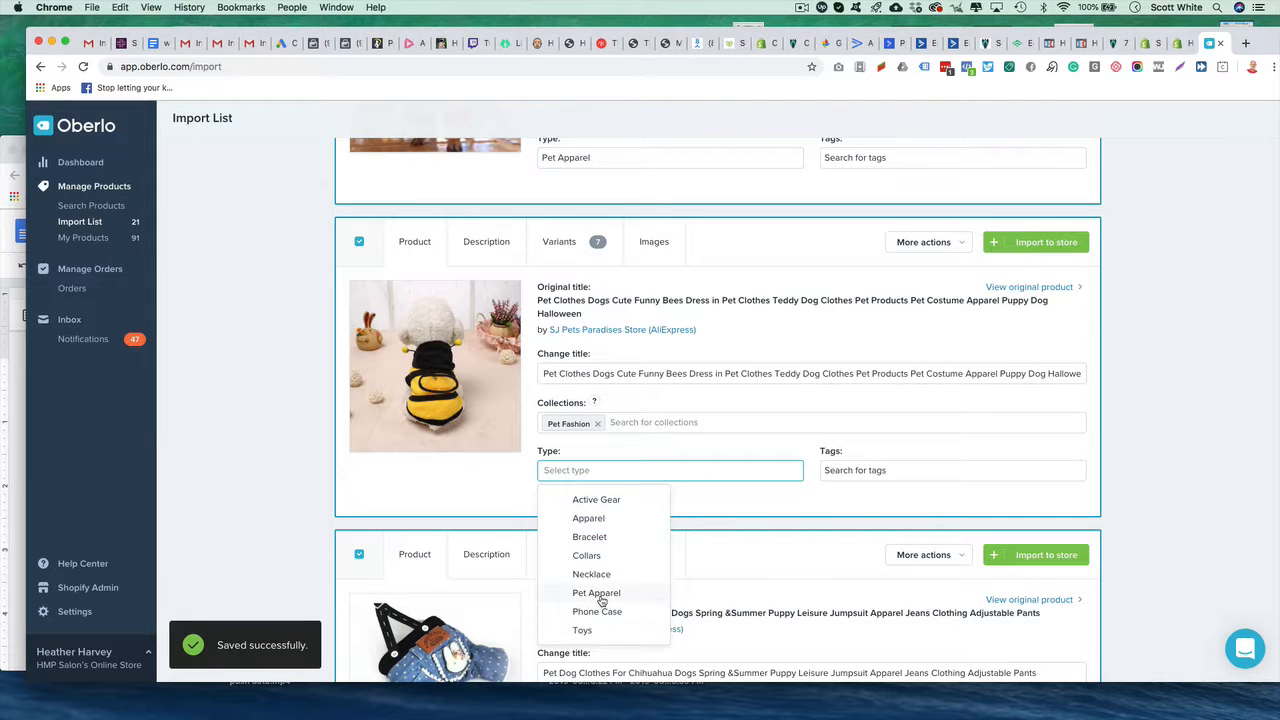
pyautogui.click(600, 593)
# Put the Chihuahua jeans jumpsuit in the Pet Fashion collection and choose its product type.
pyautogui.scroll(-6, 740, 500)
pyautogui.click(627, 412)
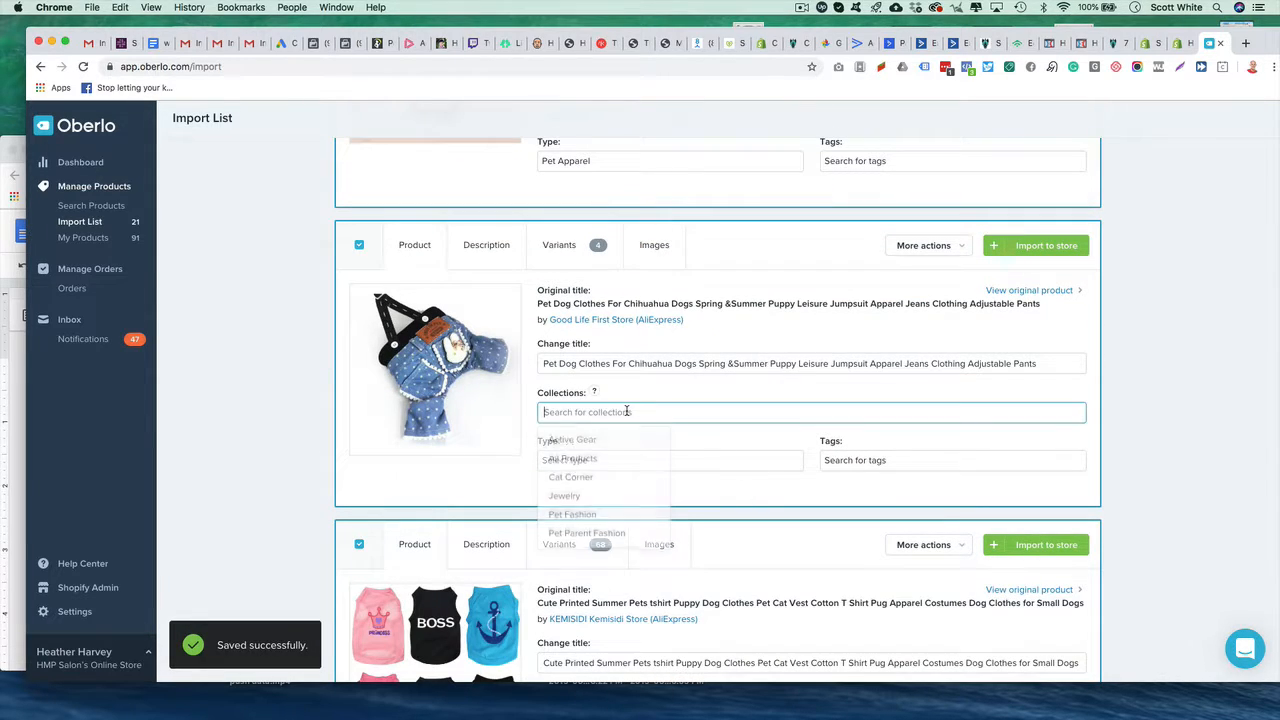
pyautogui.click(572, 516)
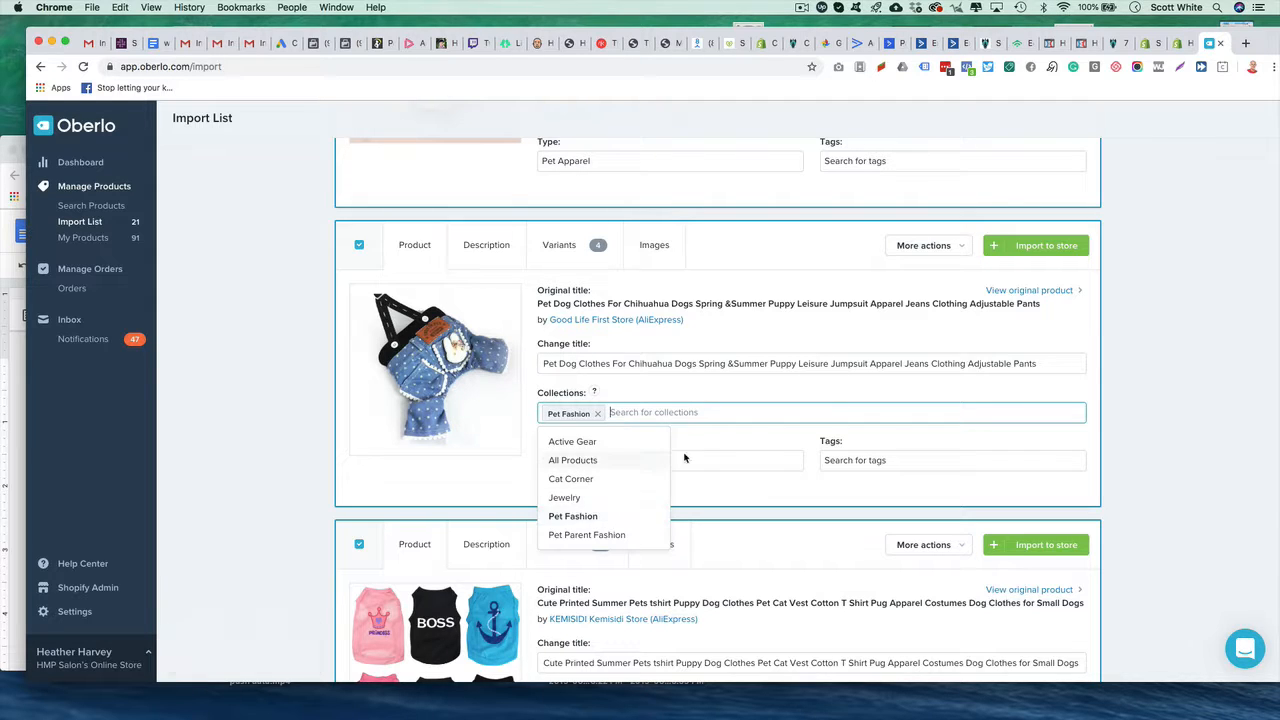
pyautogui.click(700, 466)
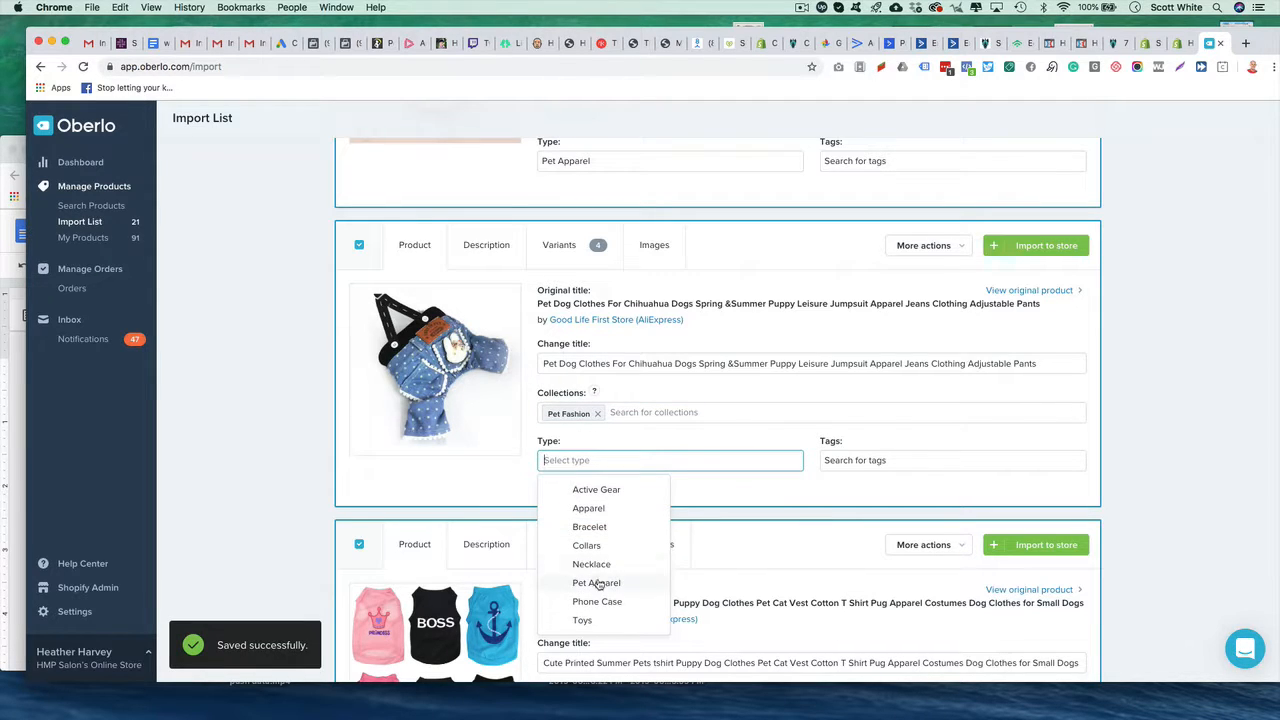
pyautogui.click(590, 508)
# Put the grey Security dog hoodie in the Pet Fashion collection and set its type to Pet Apparel.
pyautogui.scroll(-6, 732, 521)
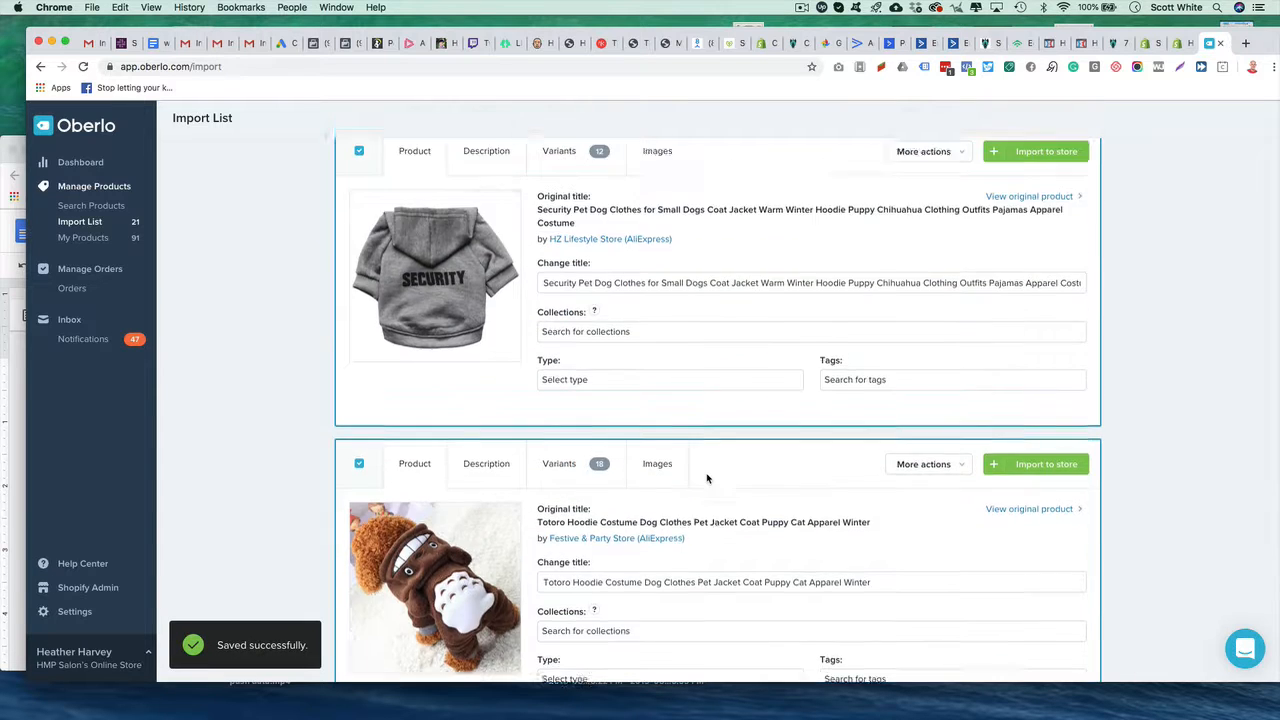
pyautogui.click(614, 458)
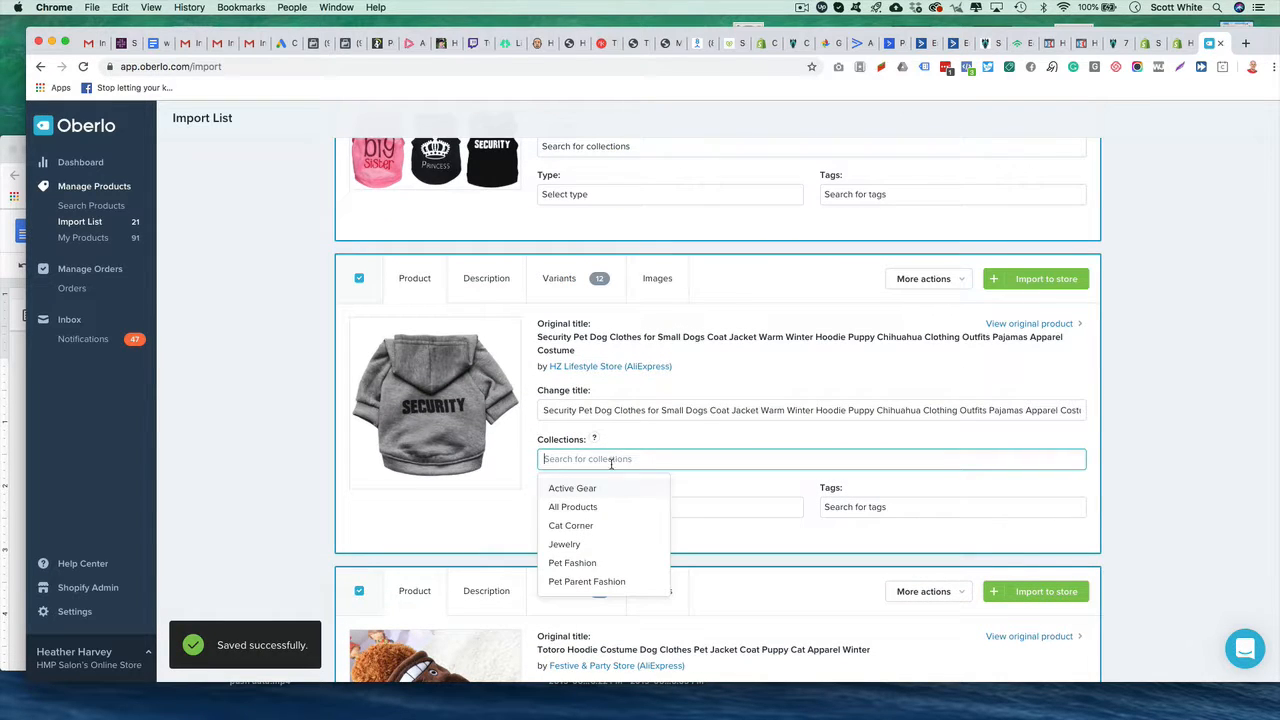
pyautogui.click(584, 563)
pyautogui.click(686, 508)
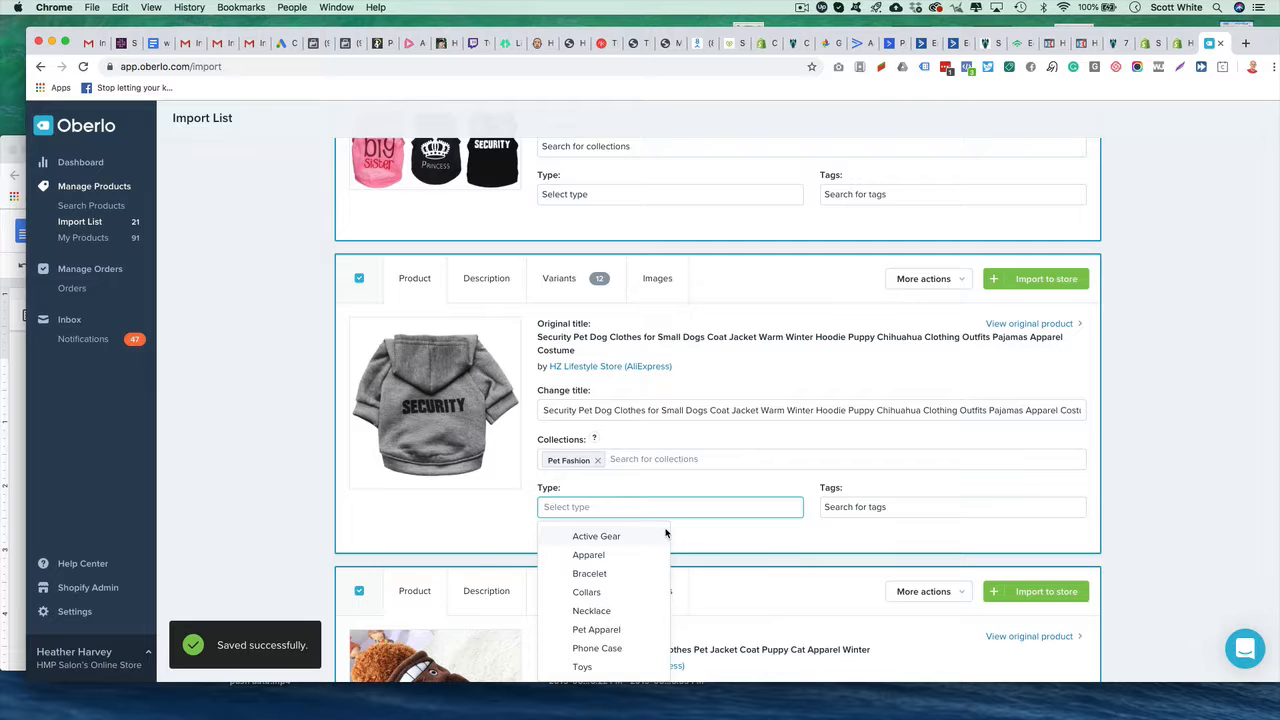
pyautogui.click(597, 630)
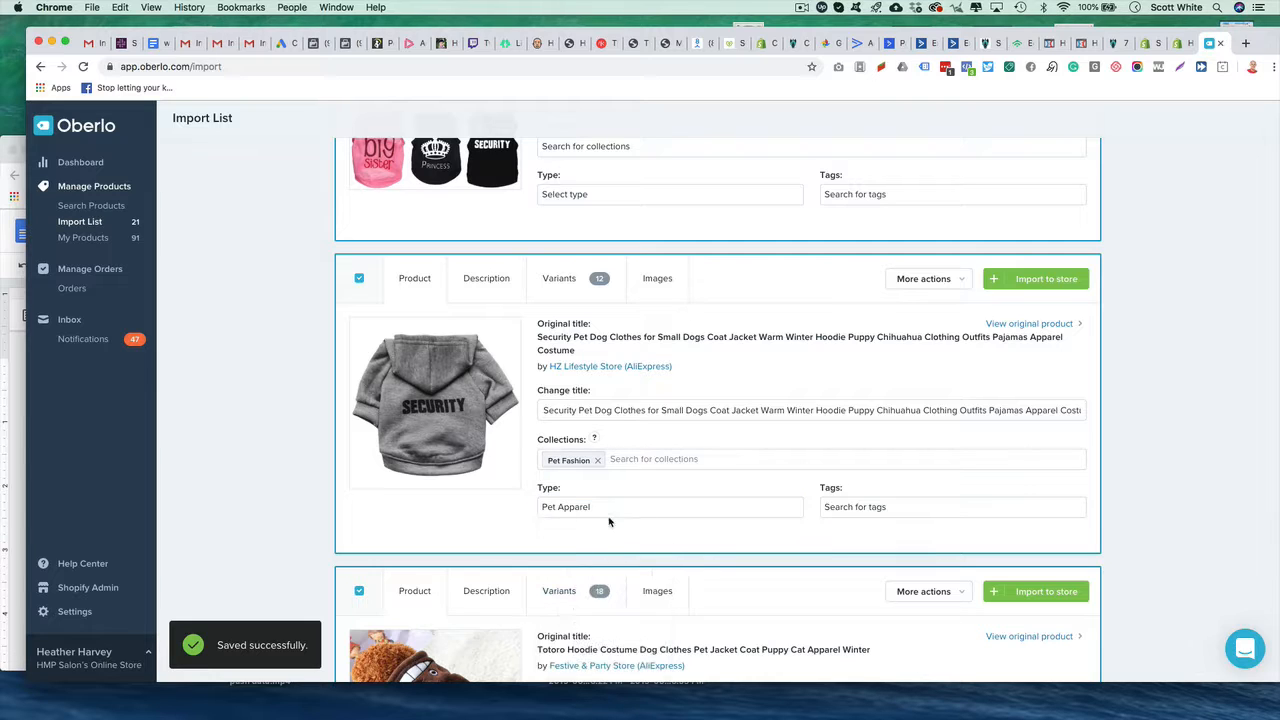
# Put the Big Sister, Princess and Security pet shirts in the Pet Fashion collection and choose their product type.
pyautogui.click(622, 146)
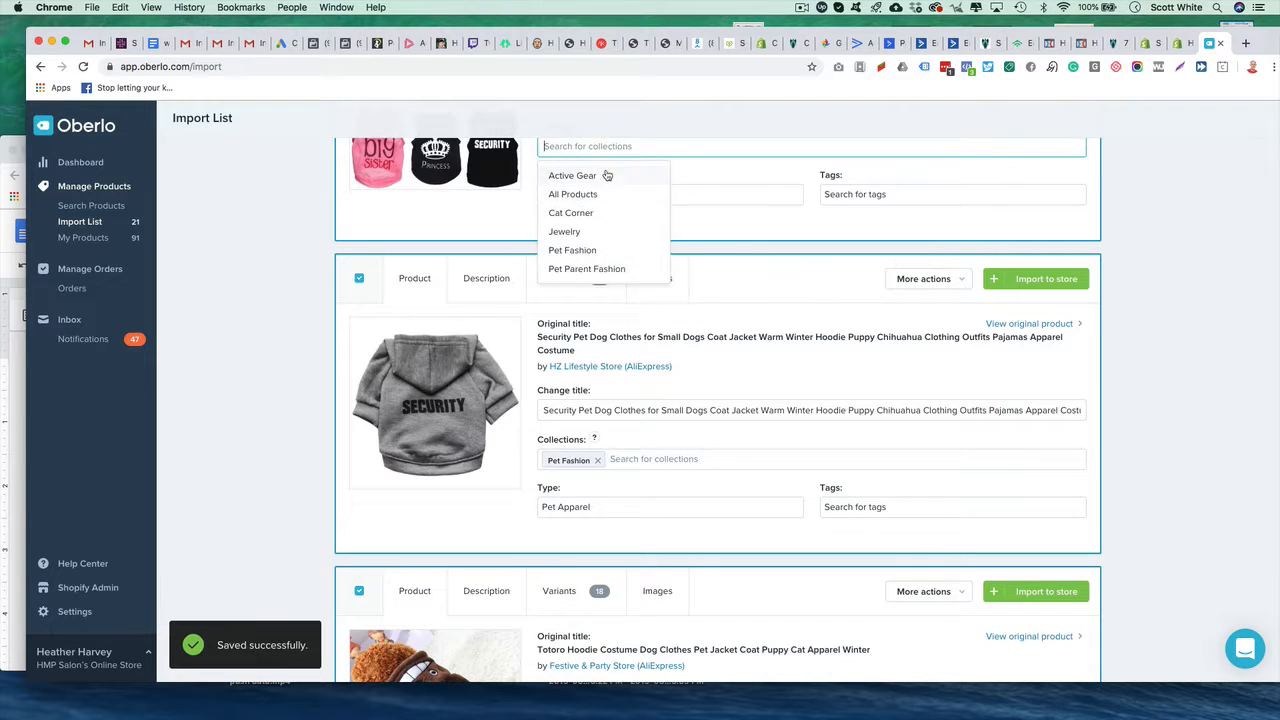
pyautogui.click(580, 251)
pyautogui.click(701, 195)
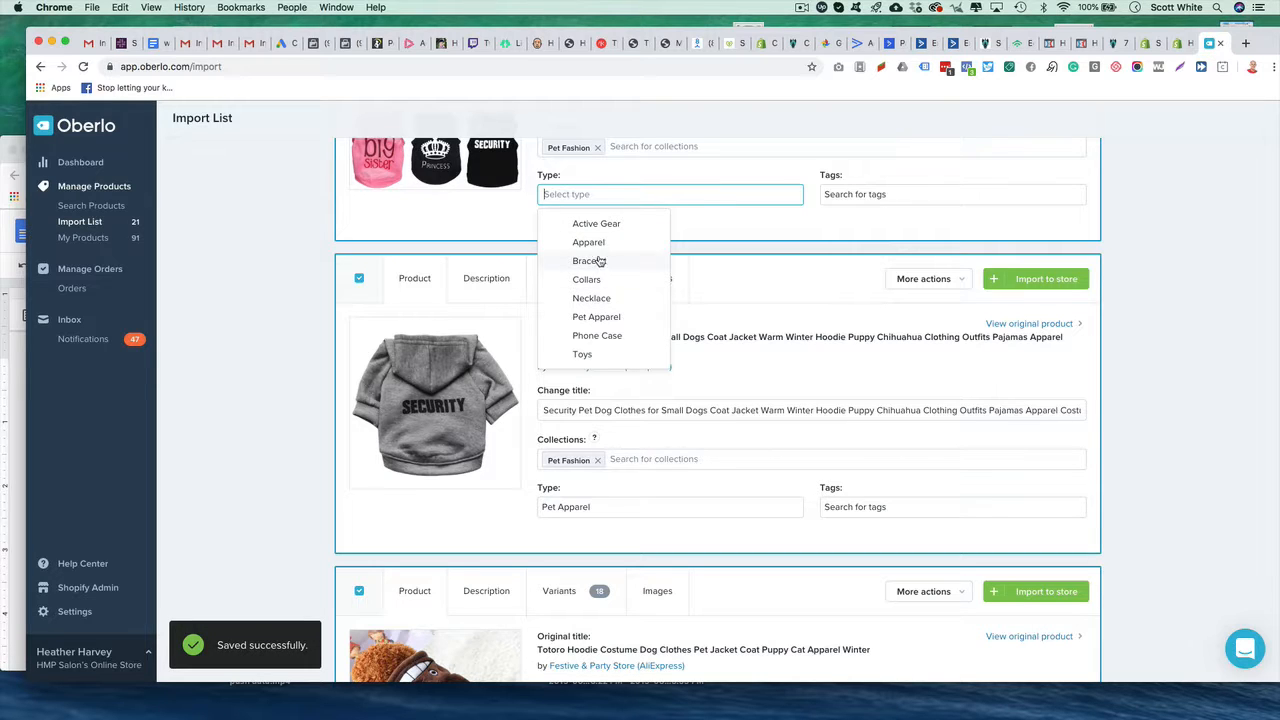
# Put the Totoro hoodie dog costume in the Pet Fashion collection and set its type to Pet Apparel.
pyautogui.scroll(-5, 666, 440)
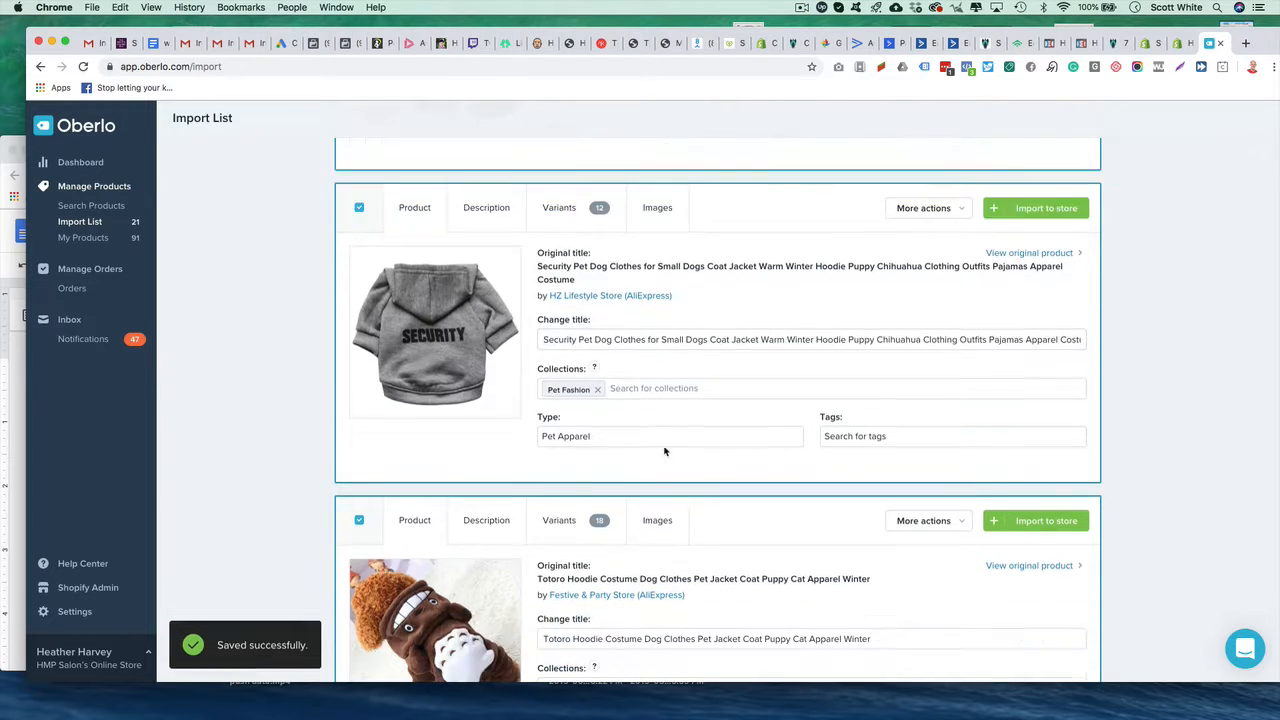
pyautogui.click(652, 389)
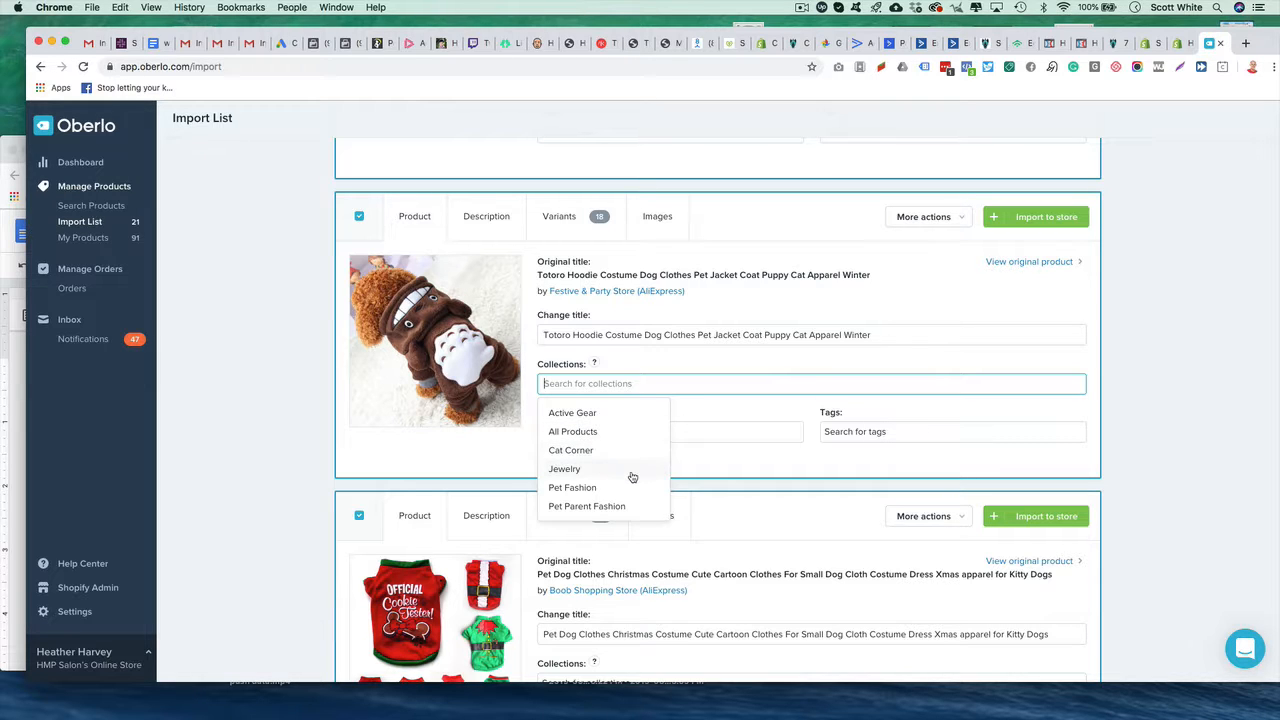
pyautogui.click(575, 488)
pyautogui.click(720, 431)
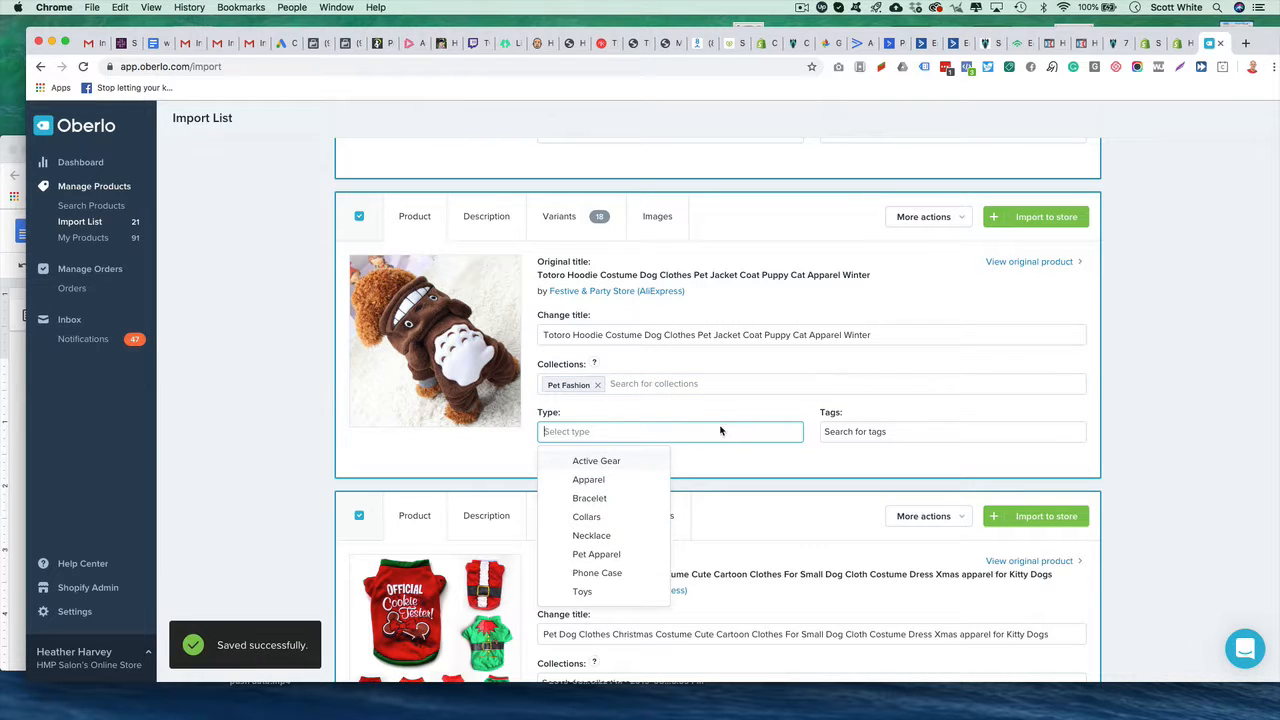
pyautogui.click(596, 556)
# Put the cartoon Christmas costume for small dogs in the Pet Fashion collection and set its type to Pet Apparel.
pyautogui.scroll(-3, 748, 450)
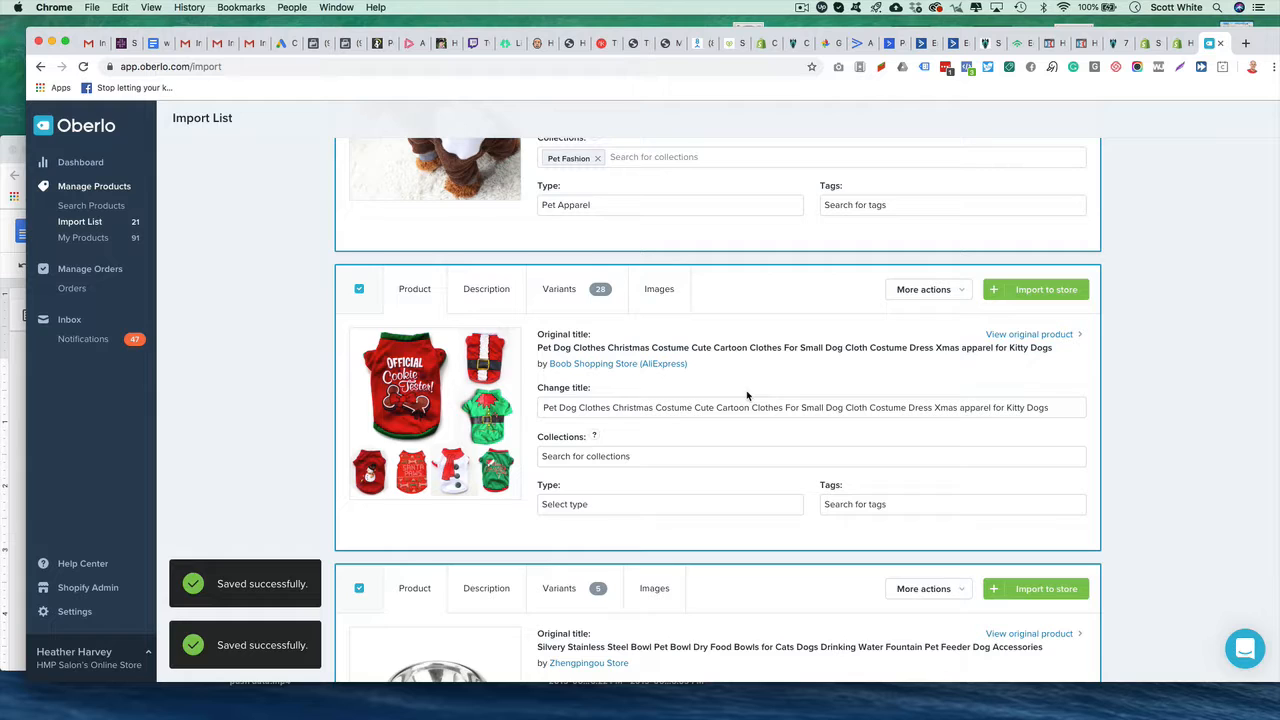
pyautogui.click(642, 457)
pyautogui.click(578, 561)
pyautogui.click(582, 504)
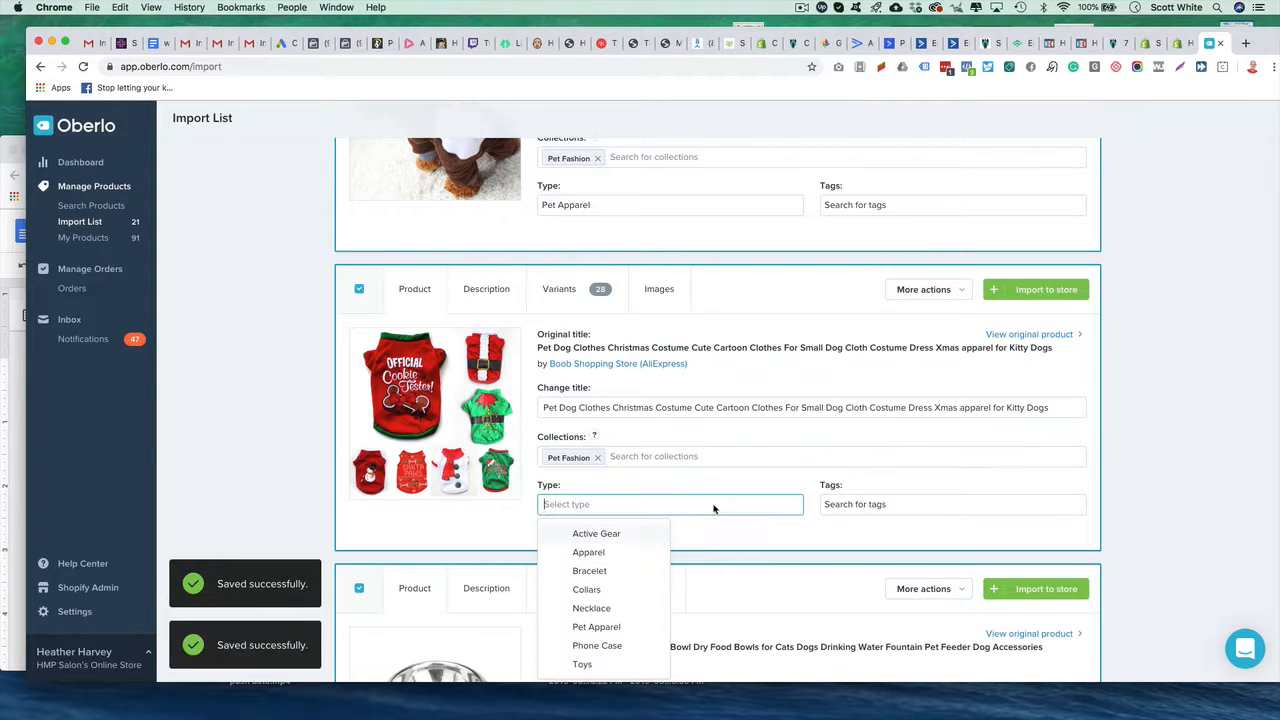
pyautogui.click(595, 628)
# Put the silvery stainless steel pet bowl in the All Products collection.
pyautogui.scroll(-4, 714, 450)
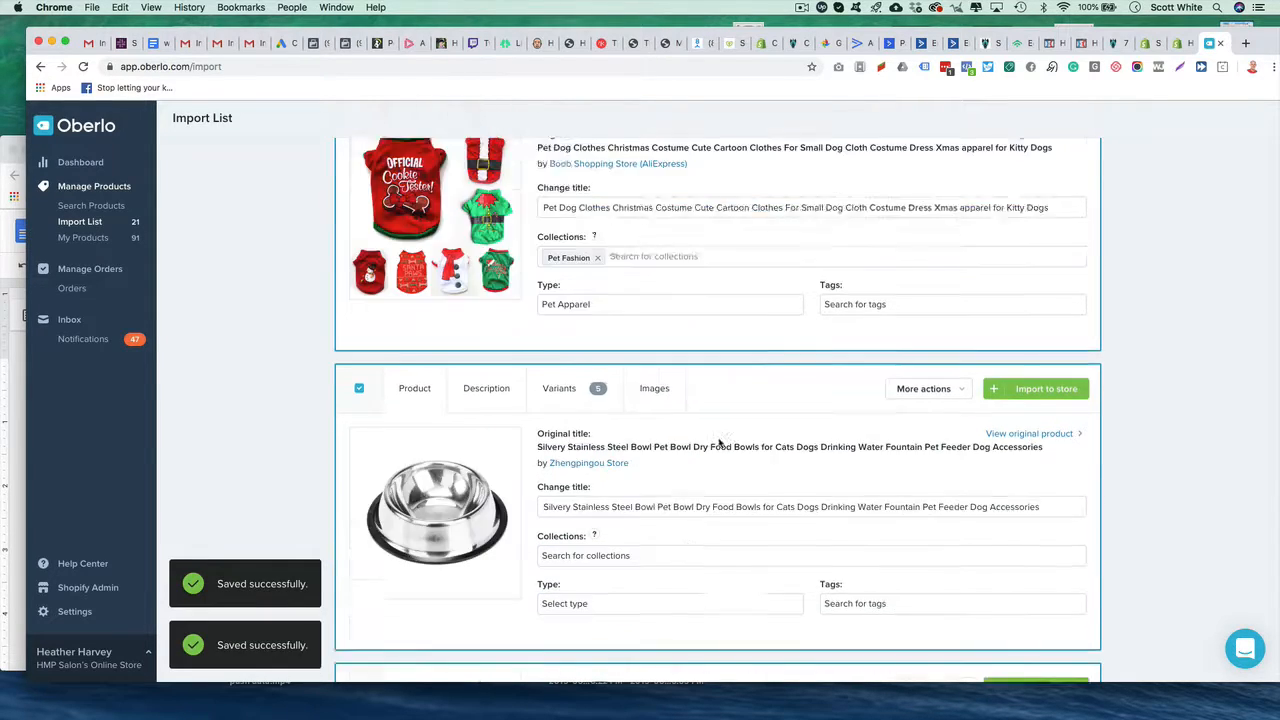
pyautogui.click(633, 445)
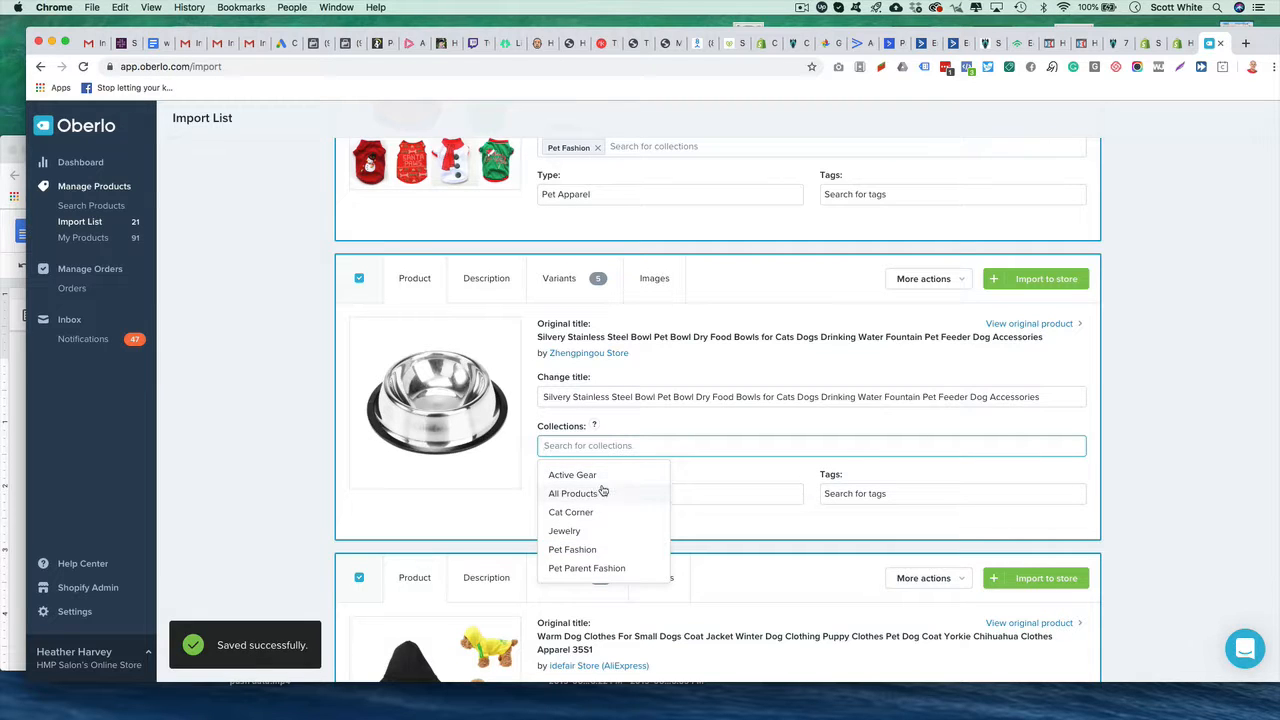
pyautogui.click(576, 503)
pyautogui.click(740, 520)
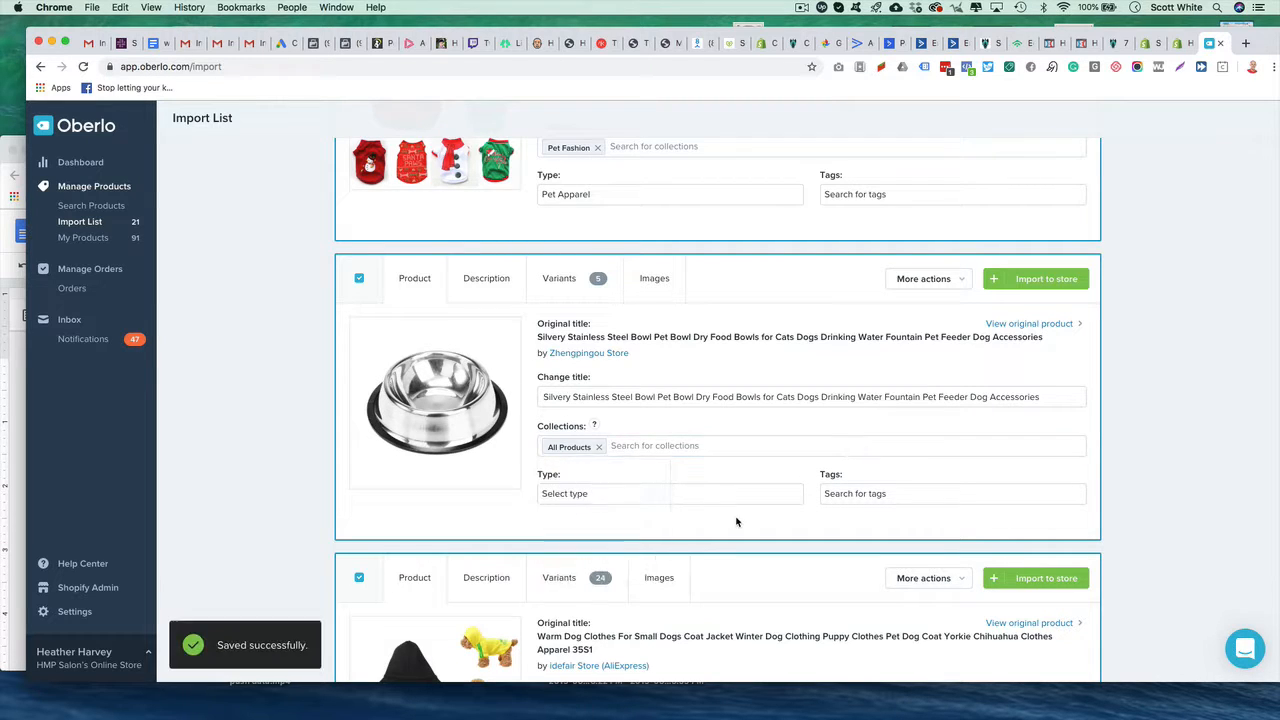
# Put the black Dogbaby hooded dog coat in the Pet Fashion collection and set its type to Pet Apparel.
pyautogui.scroll(-1, 630, 447)
pyautogui.scroll(-4, 640, 445)
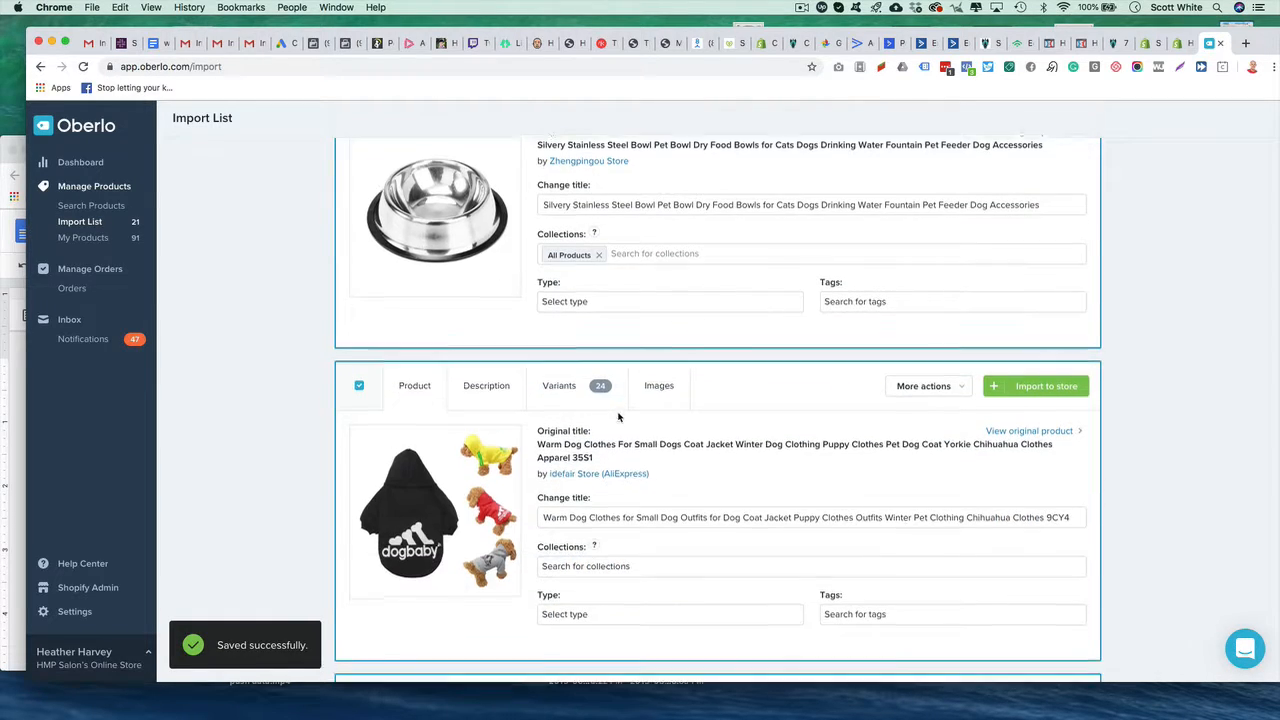
pyautogui.click(664, 420)
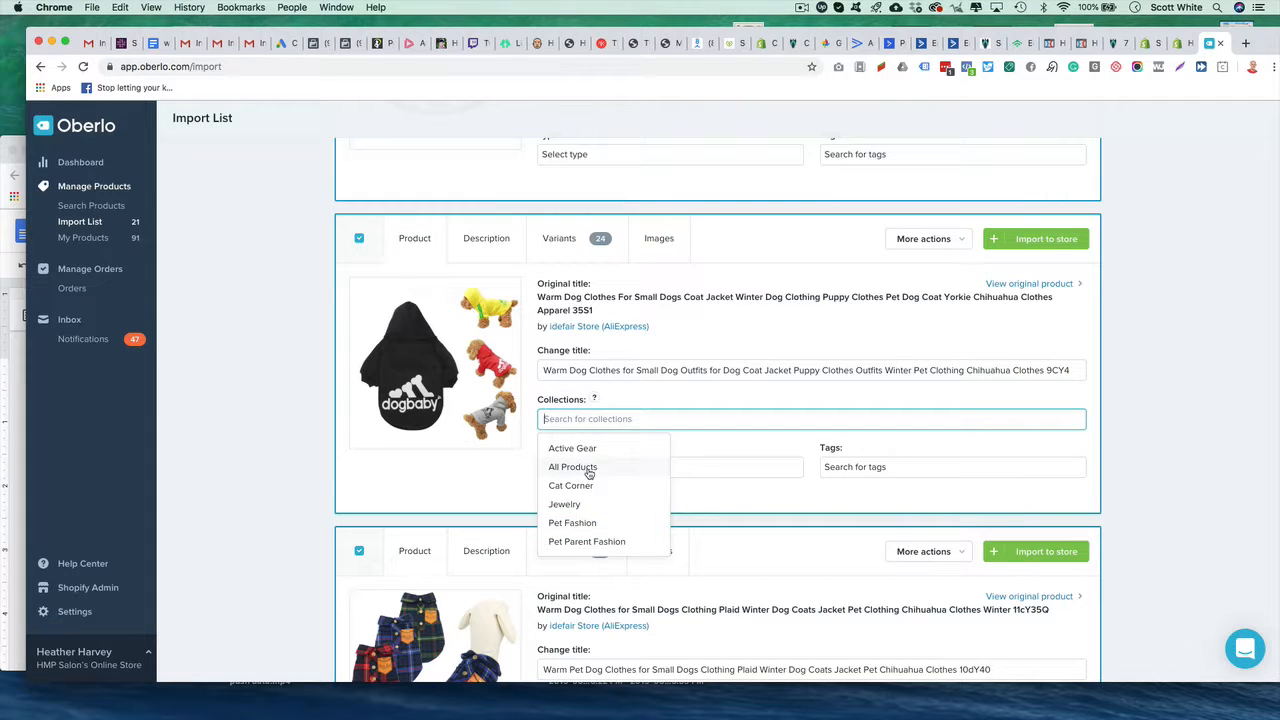
pyautogui.click(591, 523)
pyautogui.click(683, 470)
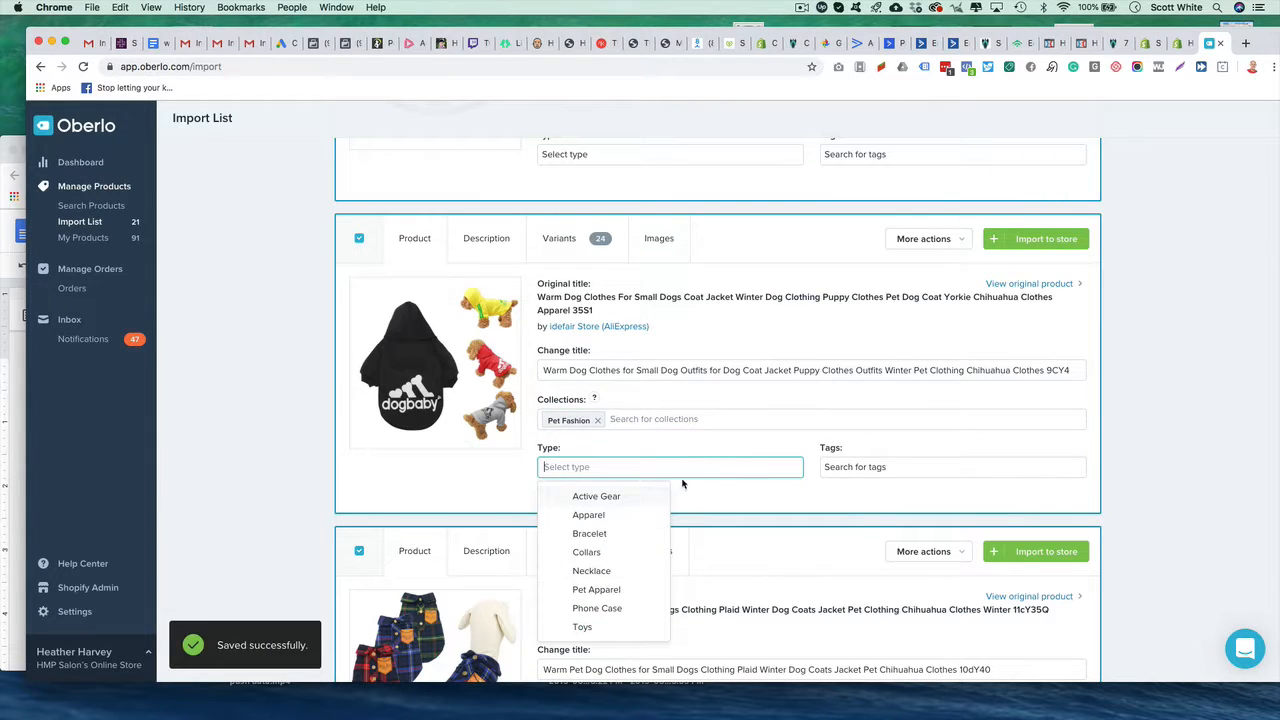
pyautogui.click(597, 590)
# Put the plaid winter dog coat in the Pet Fashion collection and set its type to Pet Apparel.
pyautogui.scroll(-5, 750, 520)
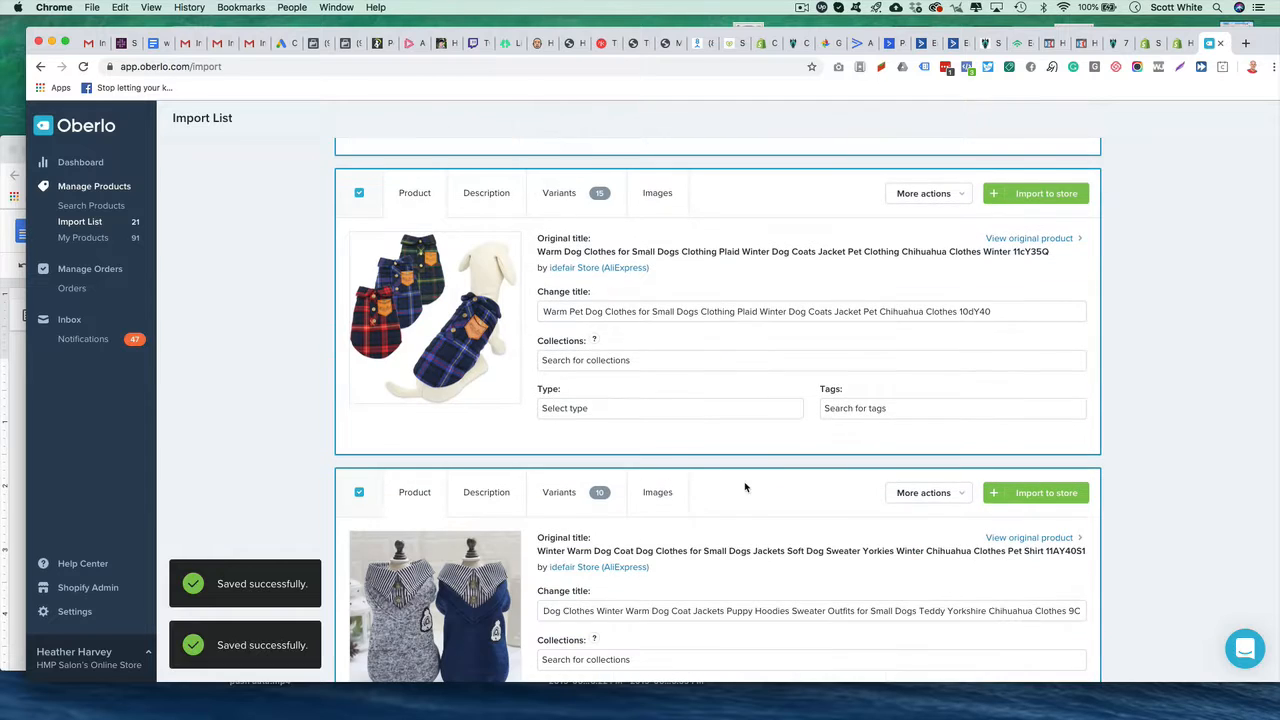
pyautogui.click(611, 362)
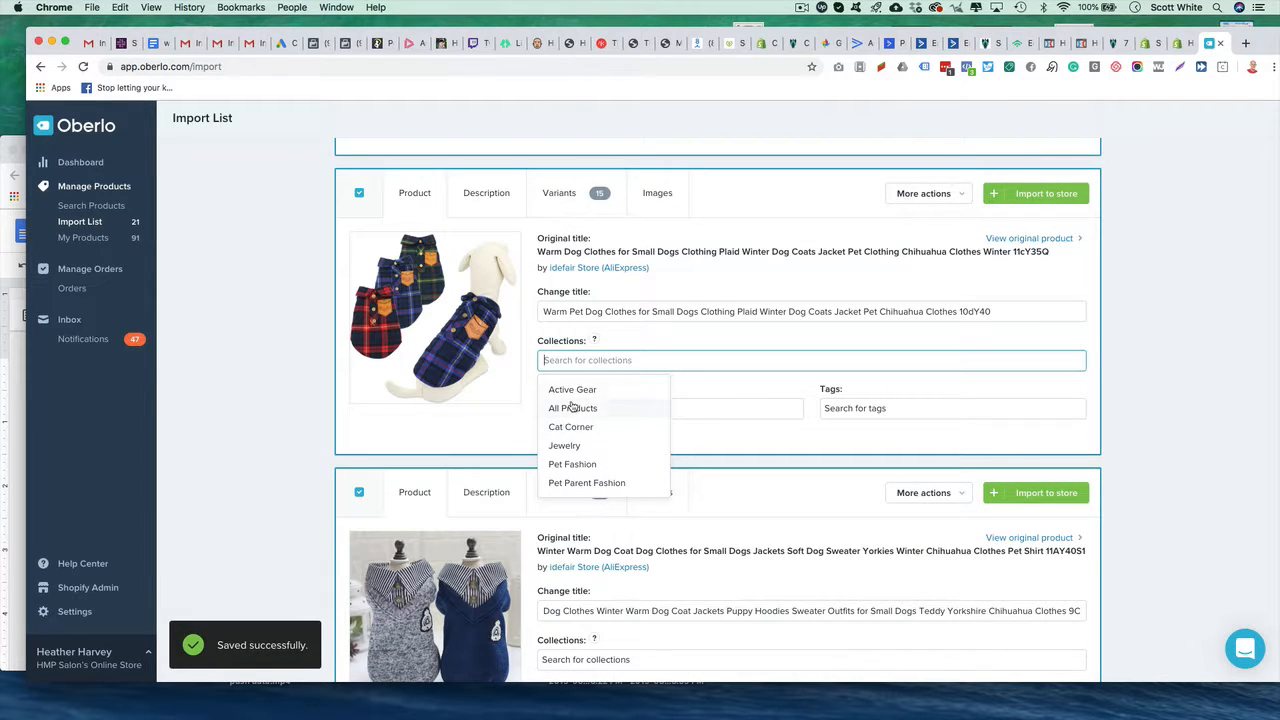
pyautogui.click(572, 465)
pyautogui.click(630, 408)
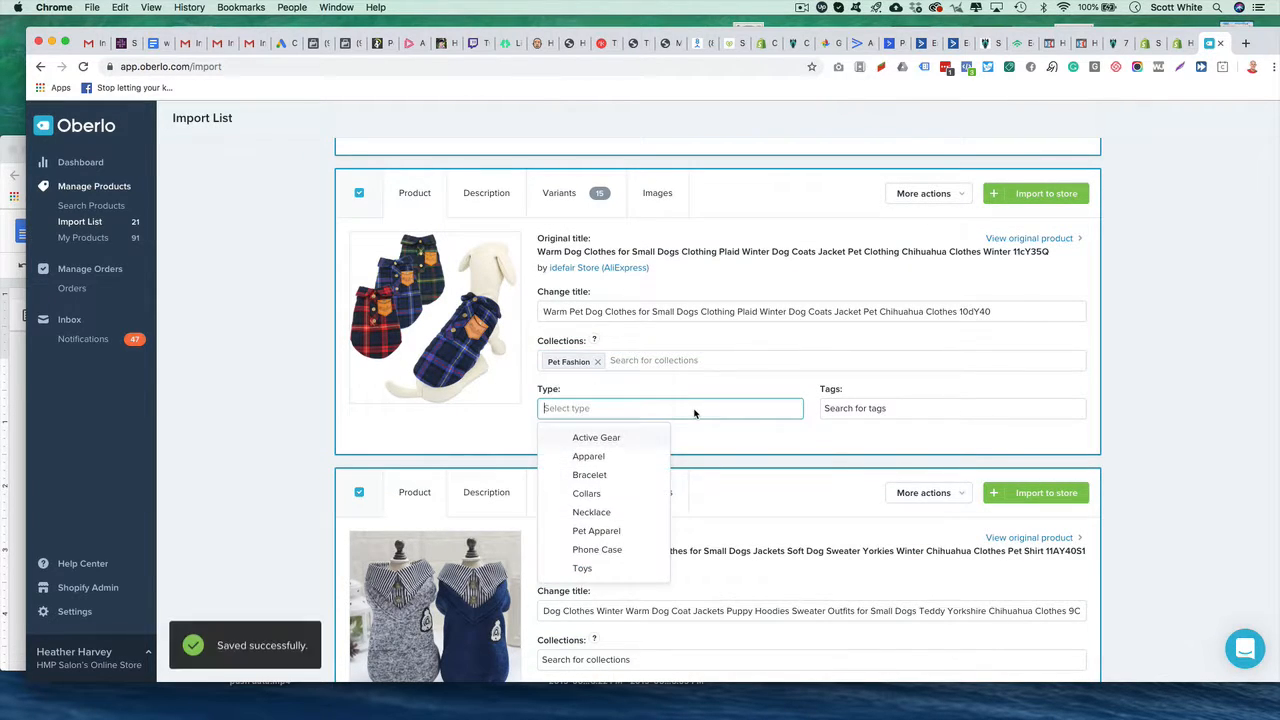
pyautogui.click(593, 531)
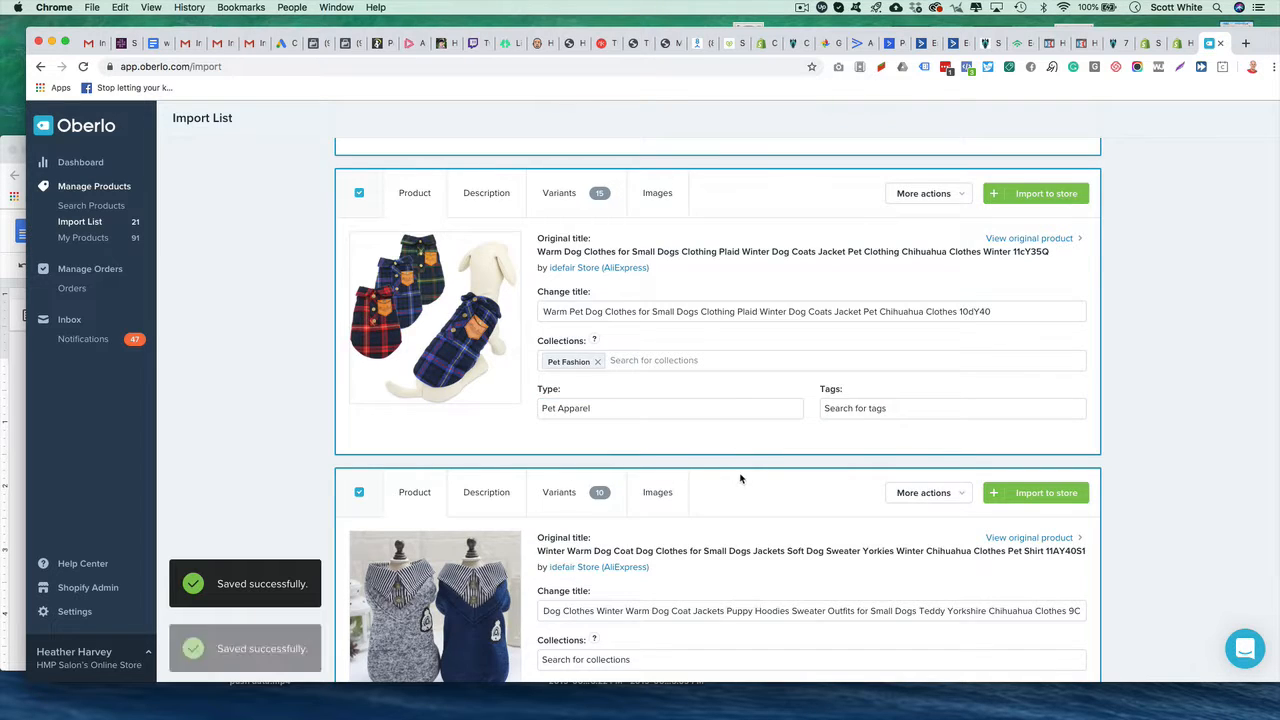
# Put the grey and blue collared winter dog sweater in the Pet Fashion collection and set its type to Pet Apparel.
pyautogui.scroll(-5, 745, 470)
pyautogui.click(617, 415)
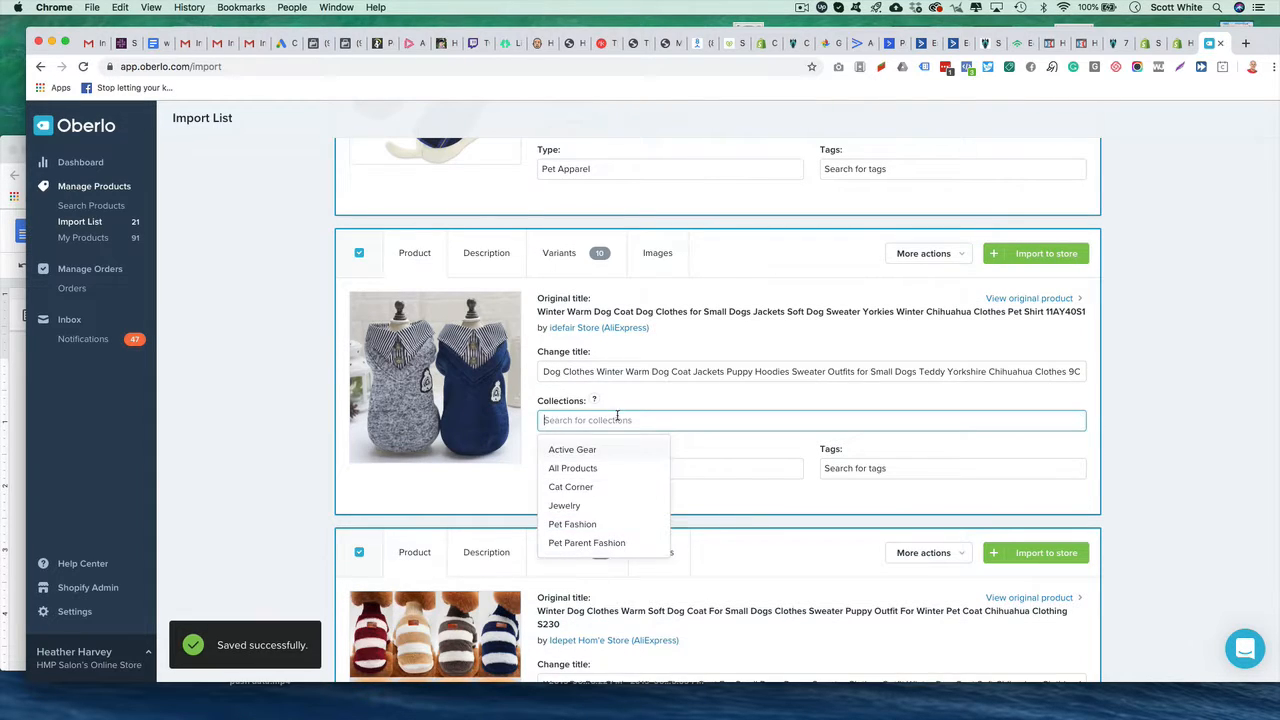
pyautogui.click(573, 524)
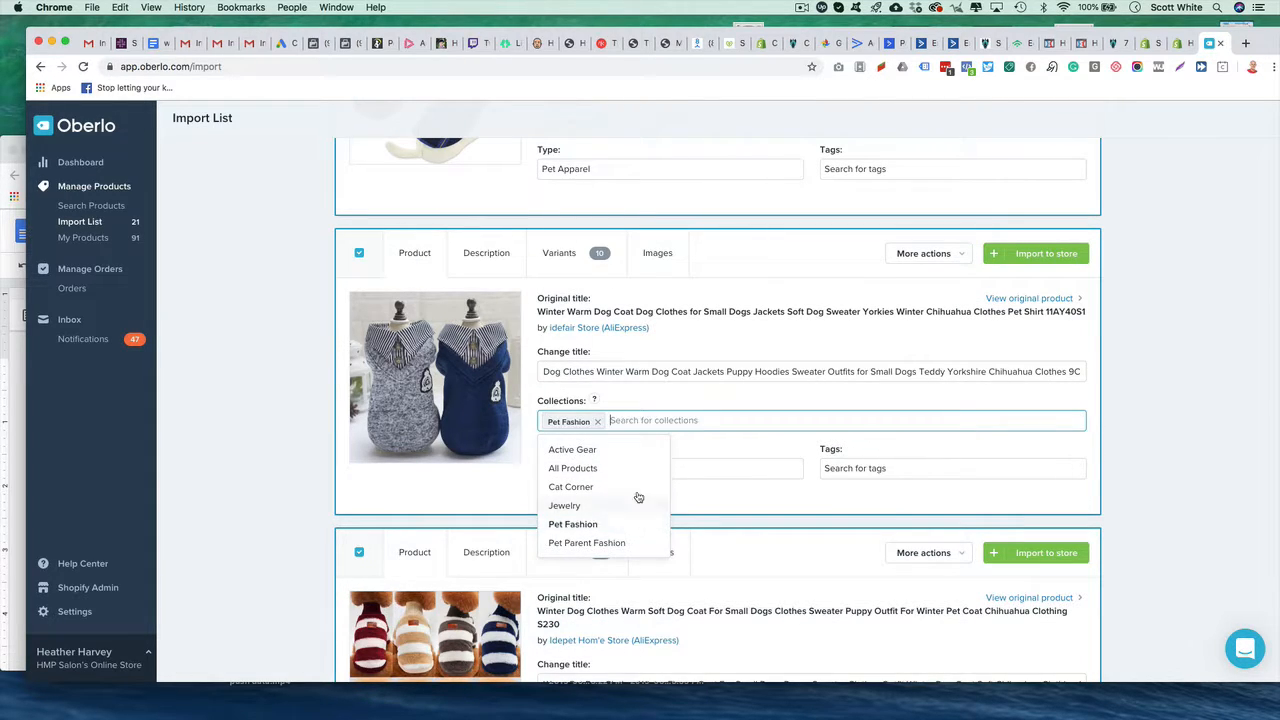
pyautogui.click(676, 470)
pyautogui.click(596, 591)
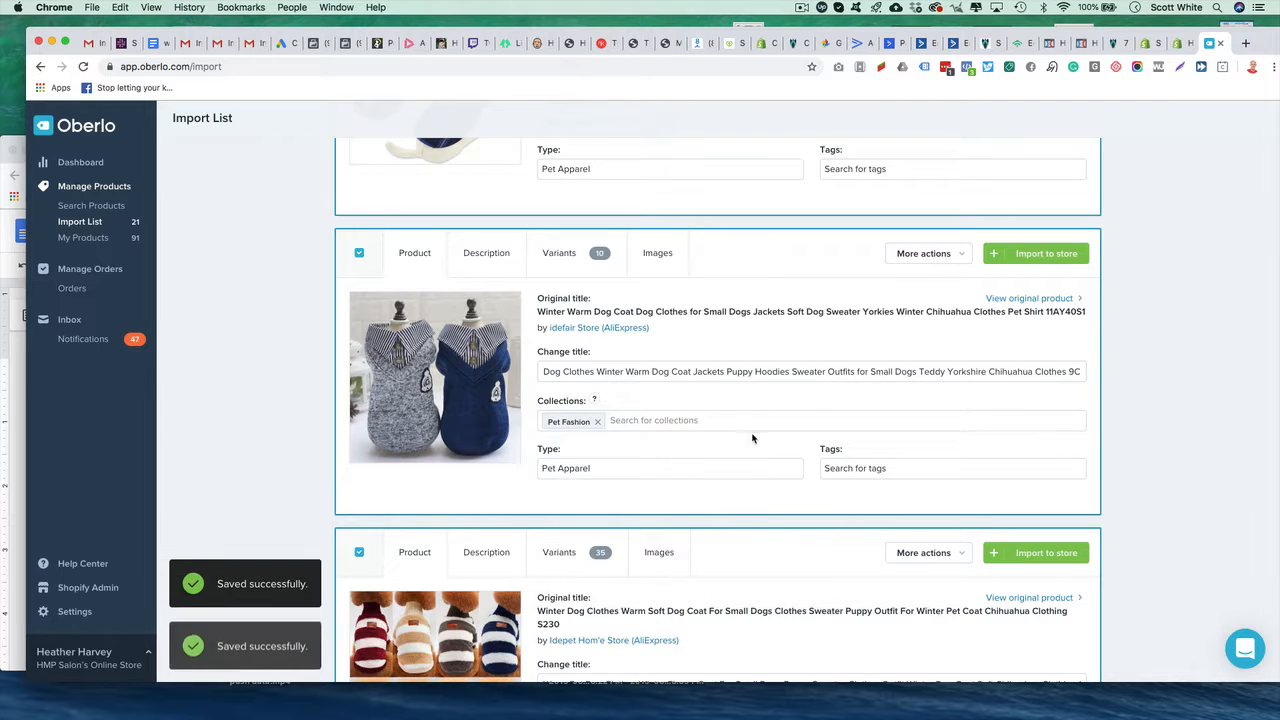
# Put the striped winter fleece dog coat in the Pet Fashion collection and set its type to Pet Apparel.
pyautogui.scroll(-3, 750, 434)
pyautogui.click(638, 560)
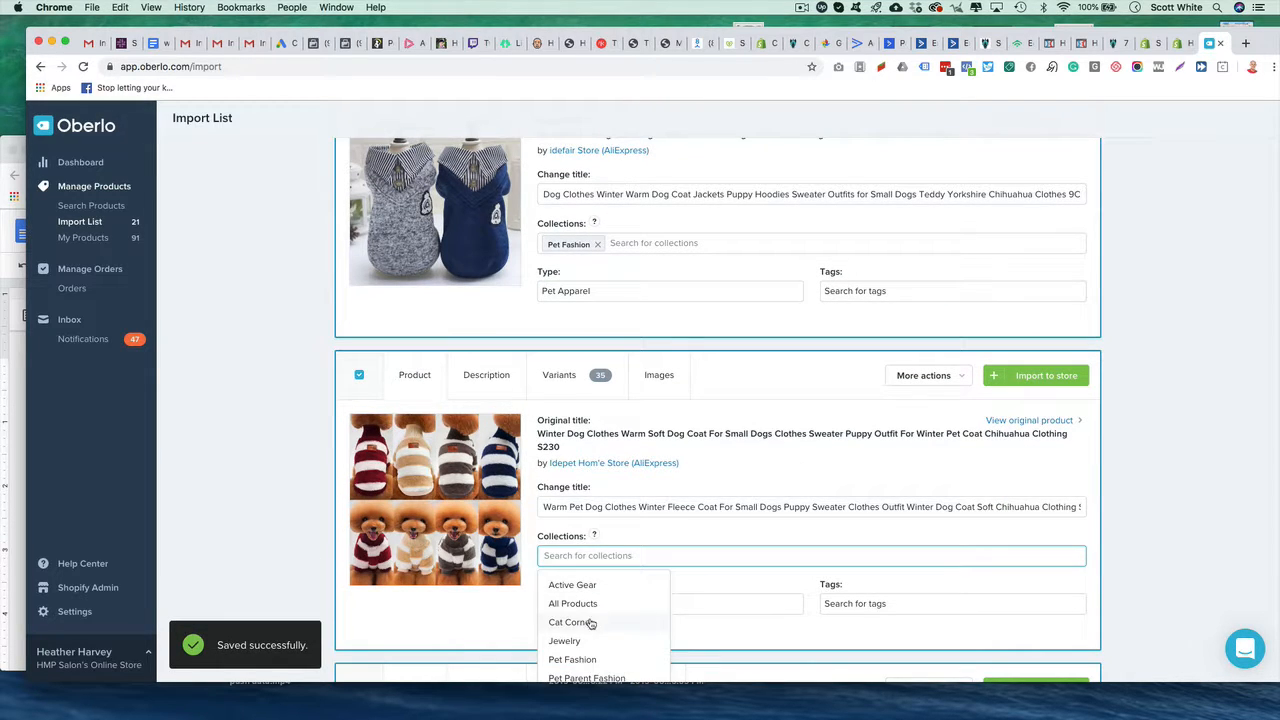
pyautogui.click(574, 660)
pyautogui.click(737, 603)
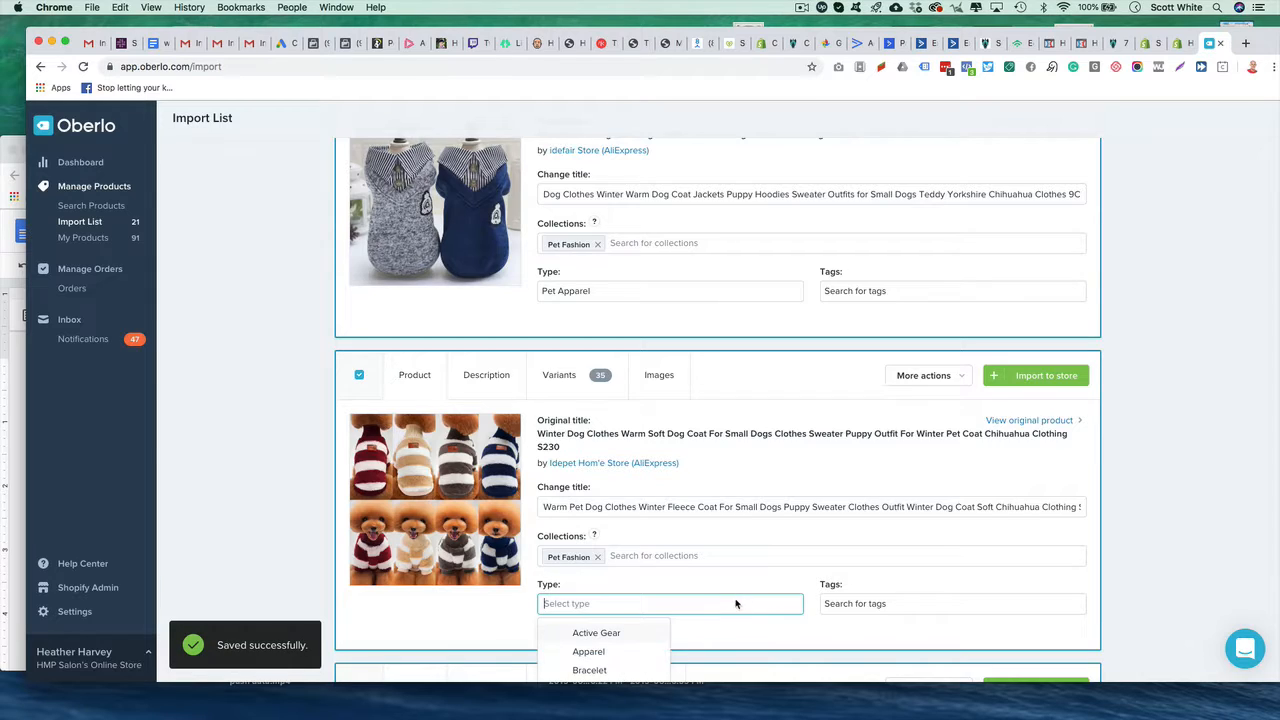
pyautogui.scroll(-2, 626, 636)
pyautogui.click(610, 536)
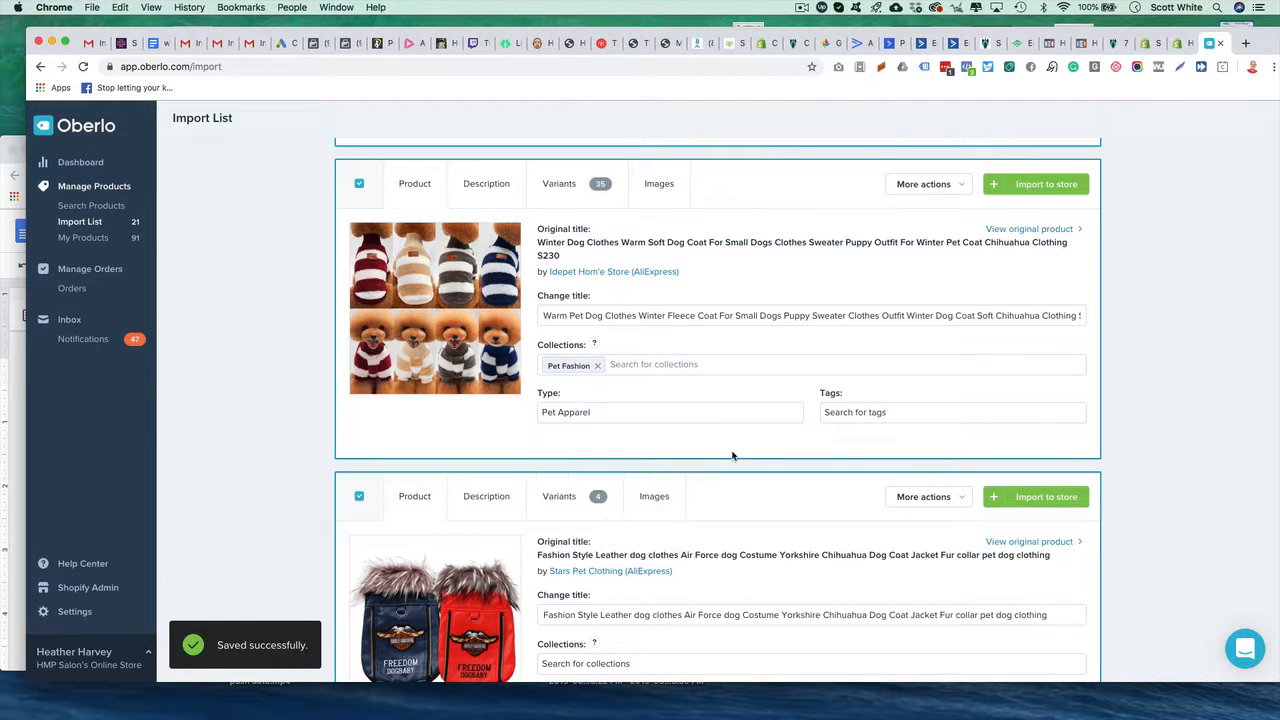
# Put the leather Air Force dog jacket with fur collar in the Pet Fashion collection and set its type to Pet Apparel.
pyautogui.scroll(-3, 755, 425)
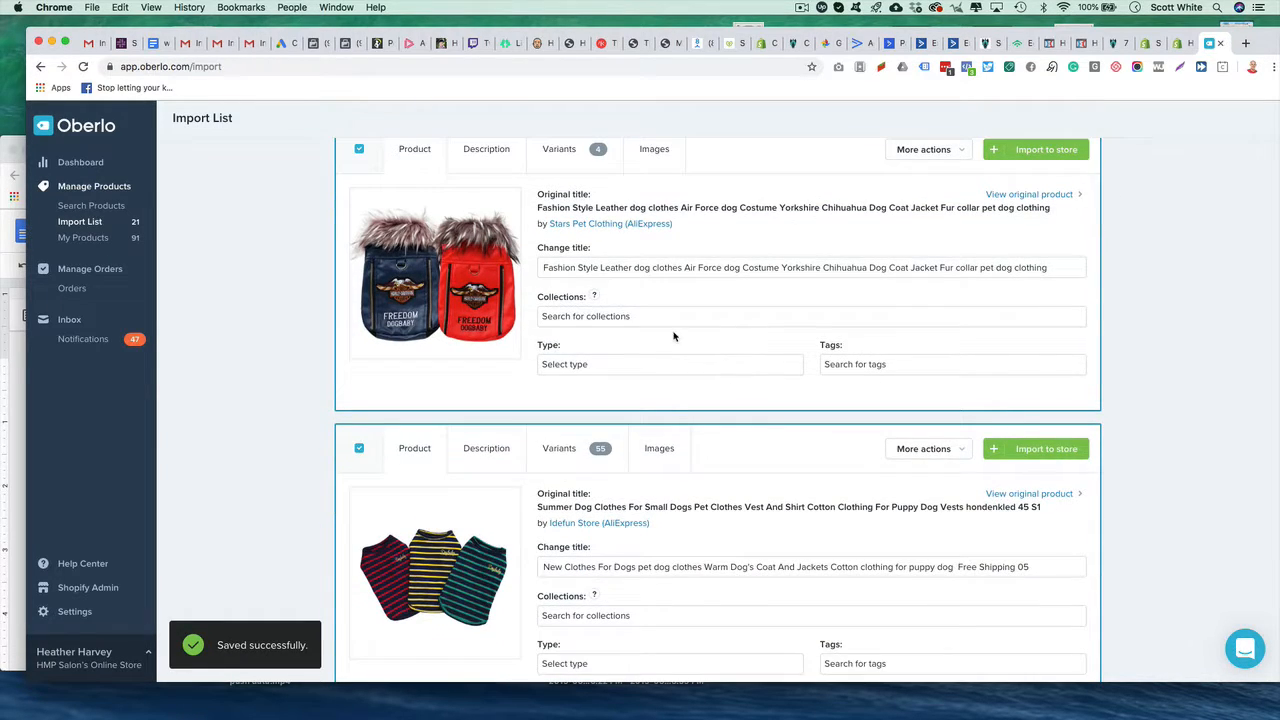
pyautogui.click(639, 314)
pyautogui.click(584, 420)
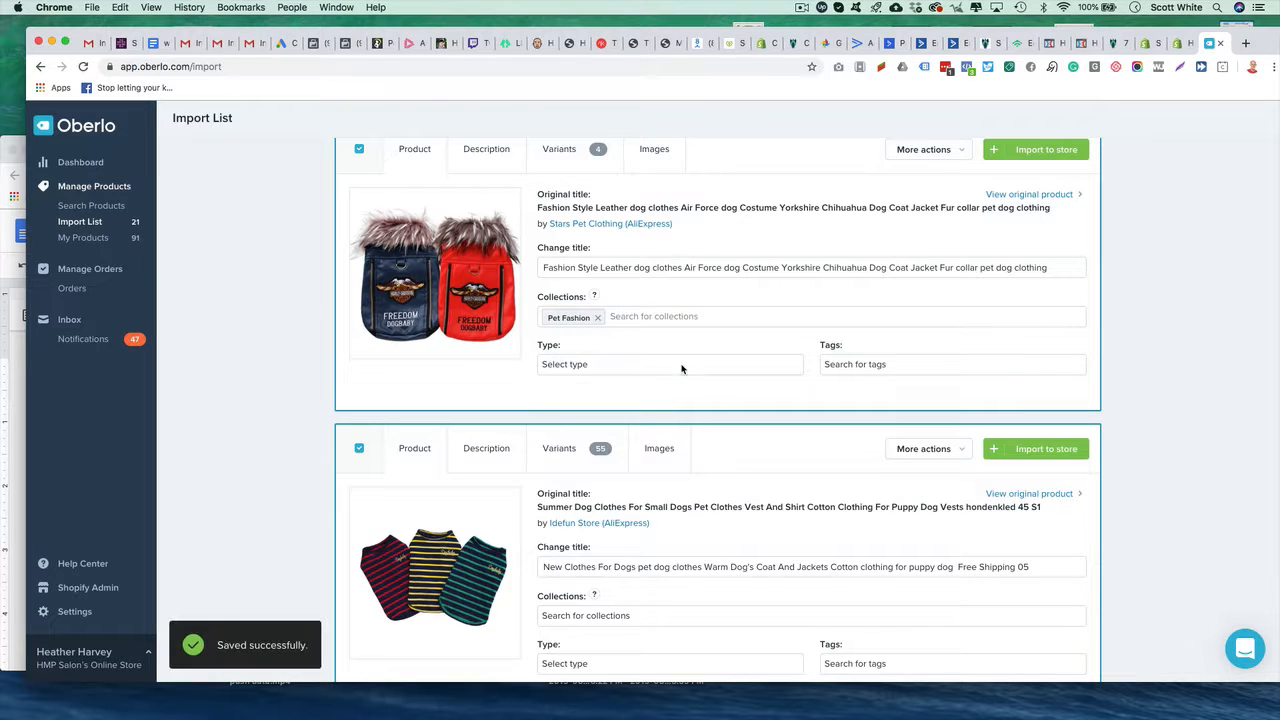
pyautogui.click(683, 367)
pyautogui.click(596, 487)
# Put the striped cotton summer dog vest in the Pet Fashion collection and set its type to Pet Apparel.
pyautogui.scroll(-3, 700, 490)
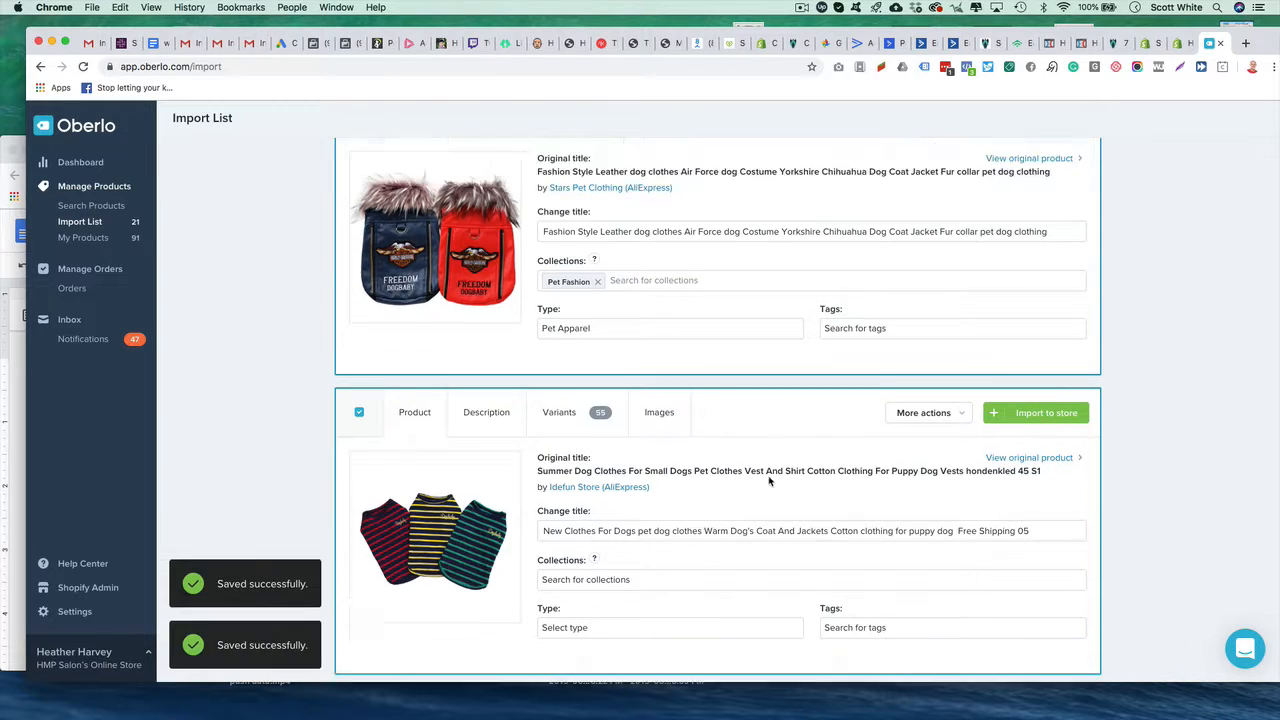
pyautogui.click(685, 500)
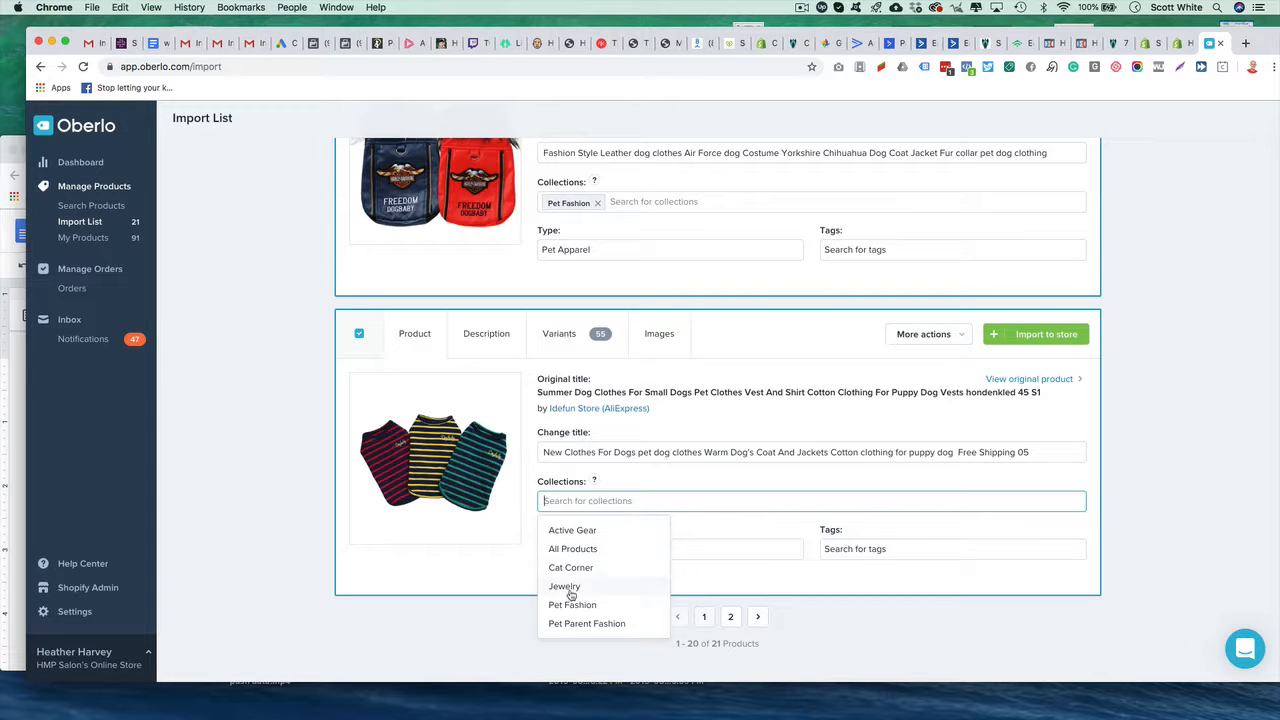
pyautogui.click(580, 606)
pyautogui.click(731, 545)
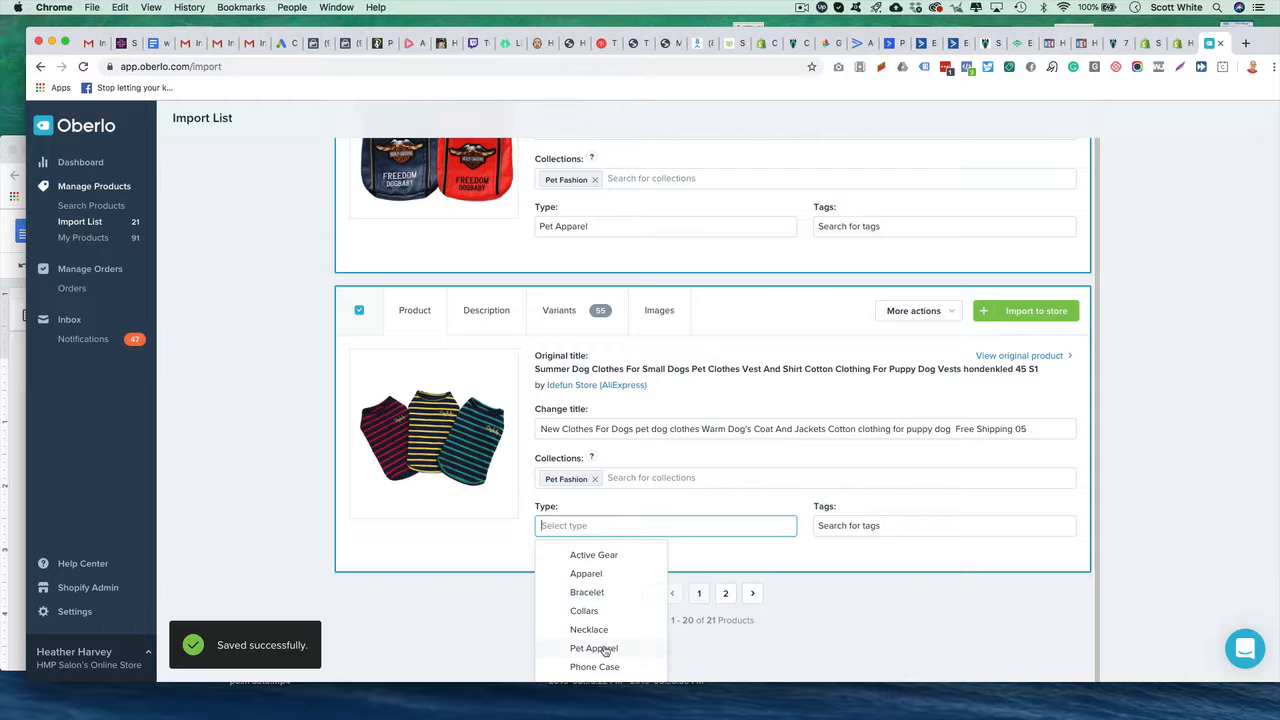
pyautogui.click(605, 649)
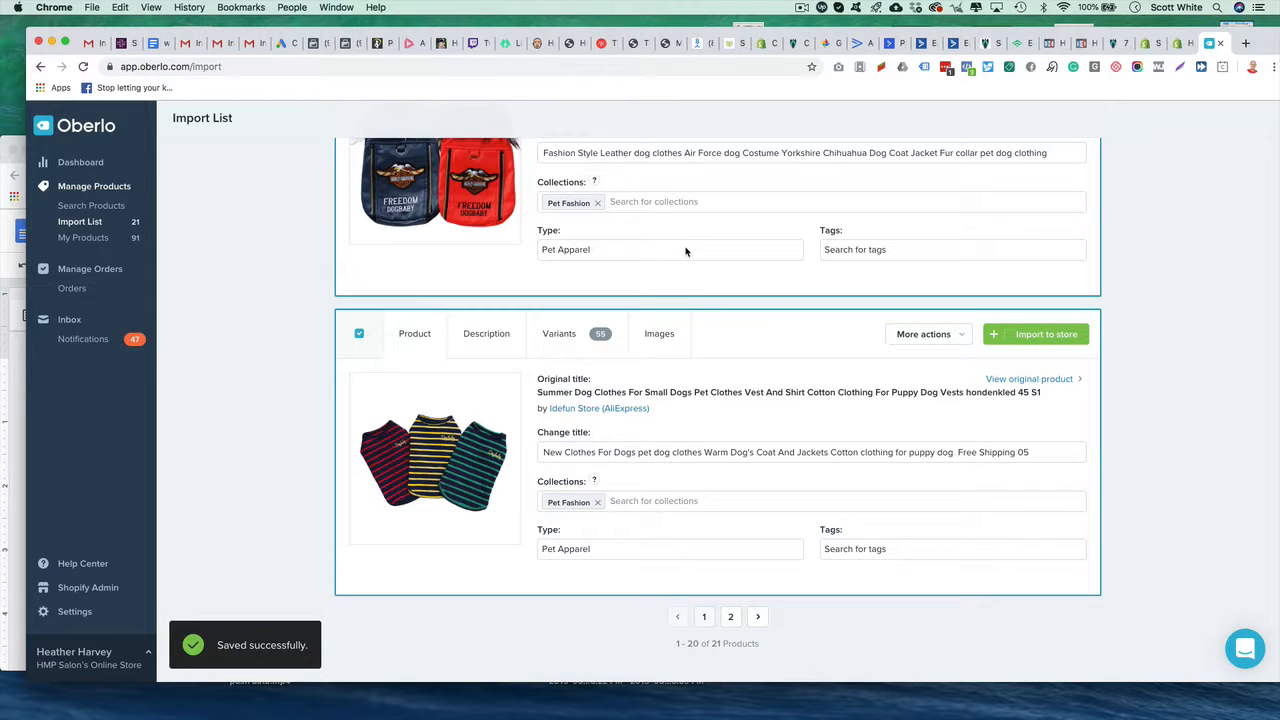
# Import all 20 selected products to the store and go to page 2 of the import list.
pyautogui.scroll(20, 686, 251)
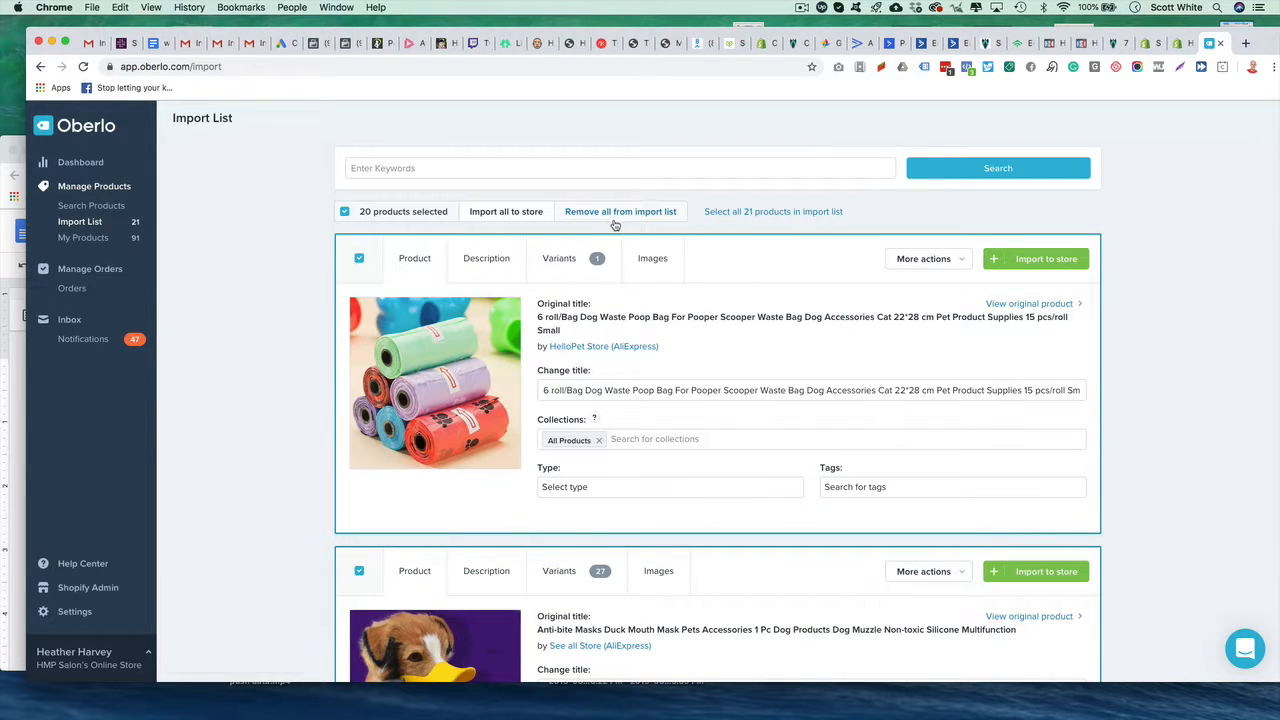
pyautogui.click(504, 217)
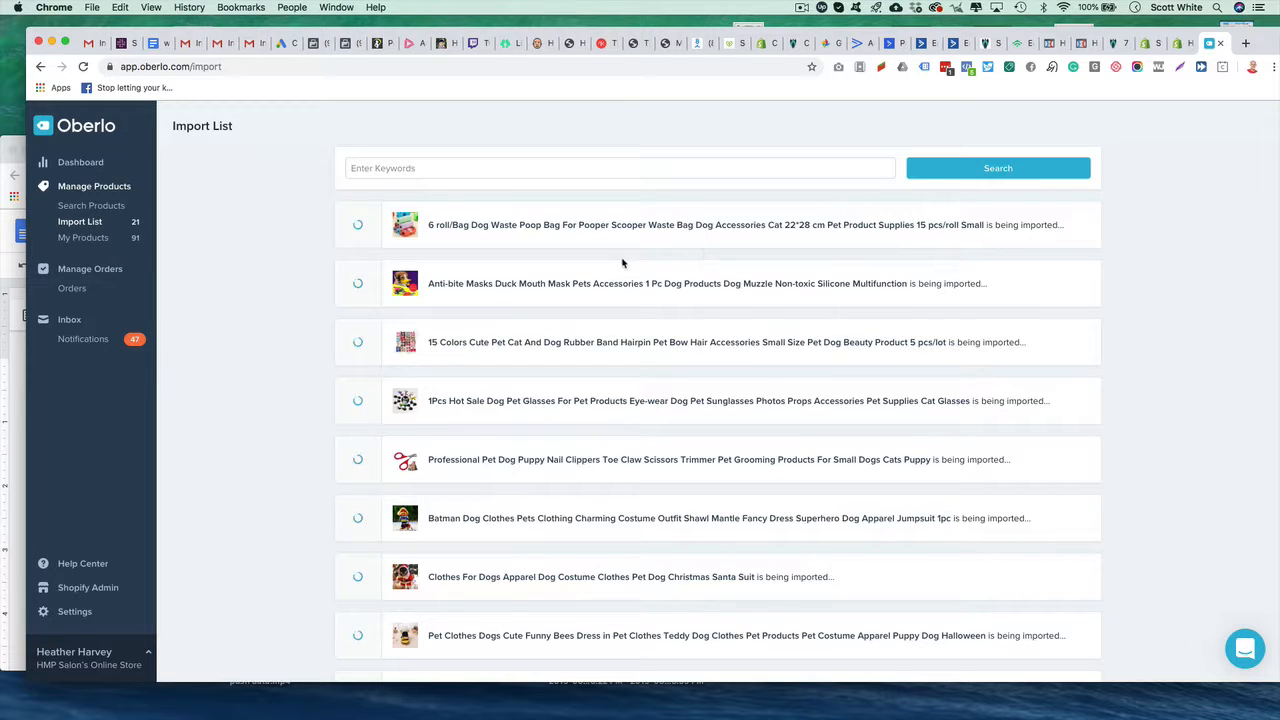
pyautogui.scroll(-10, 628, 297)
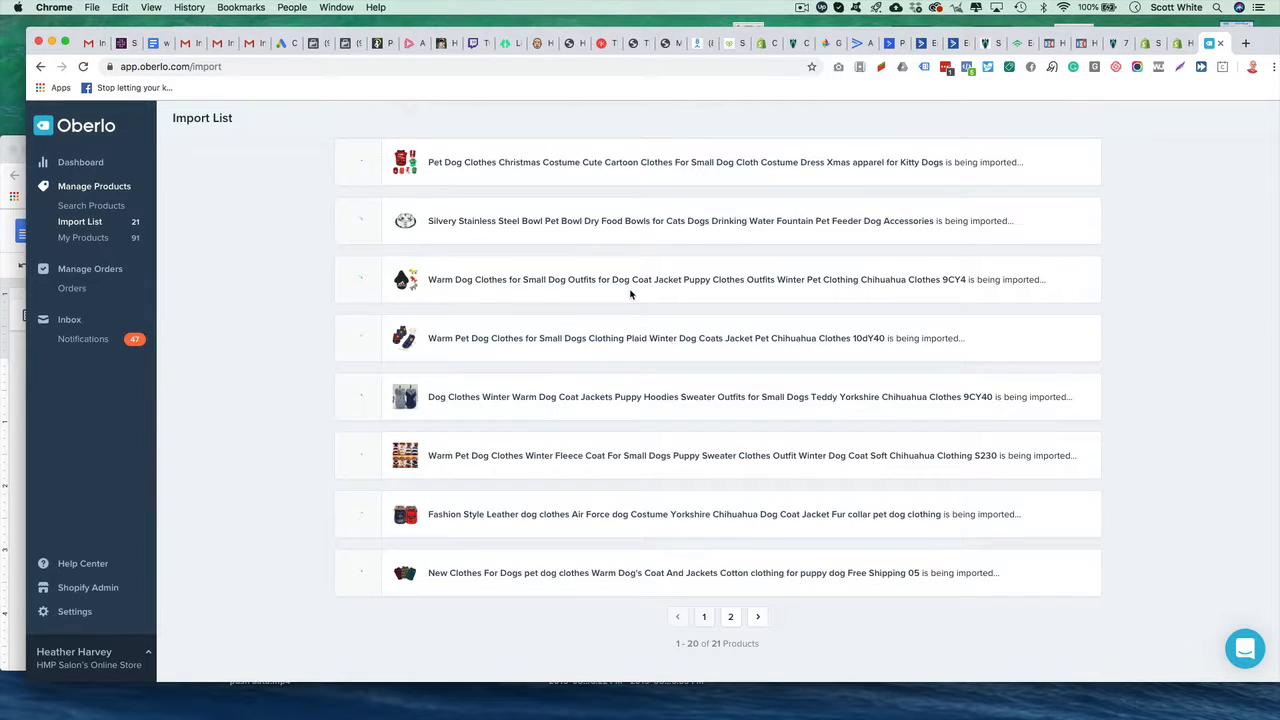
pyautogui.click(732, 617)
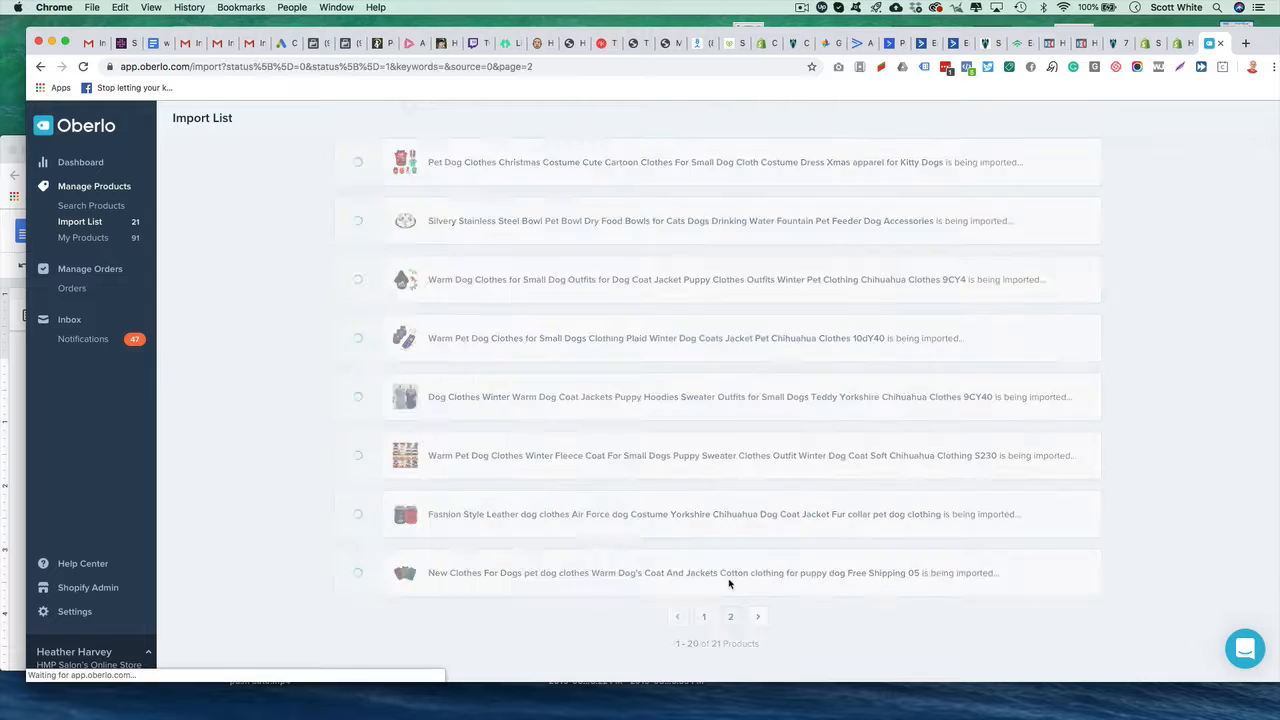
# Assign the remaining two-legged dog sweater to the Pet Fashion collection with type Apparel and import it to the store.
pyautogui.click(80, 223)
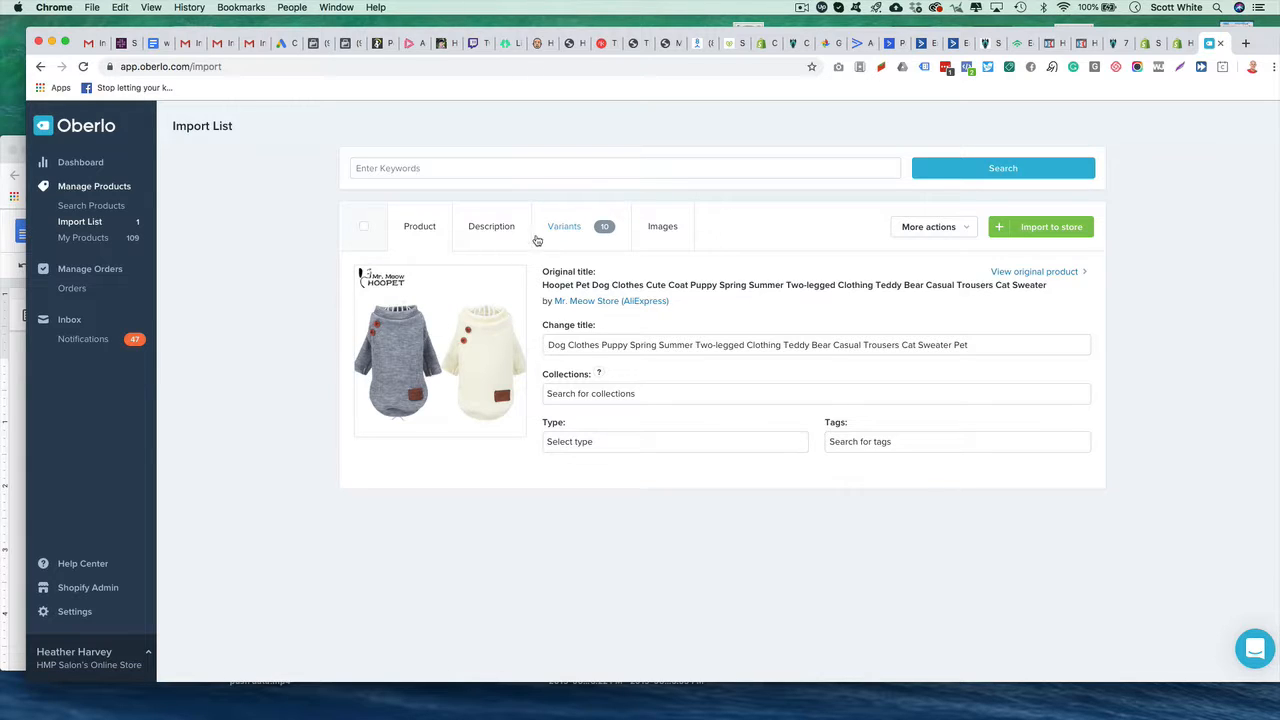
pyautogui.click(363, 226)
pyautogui.click(614, 394)
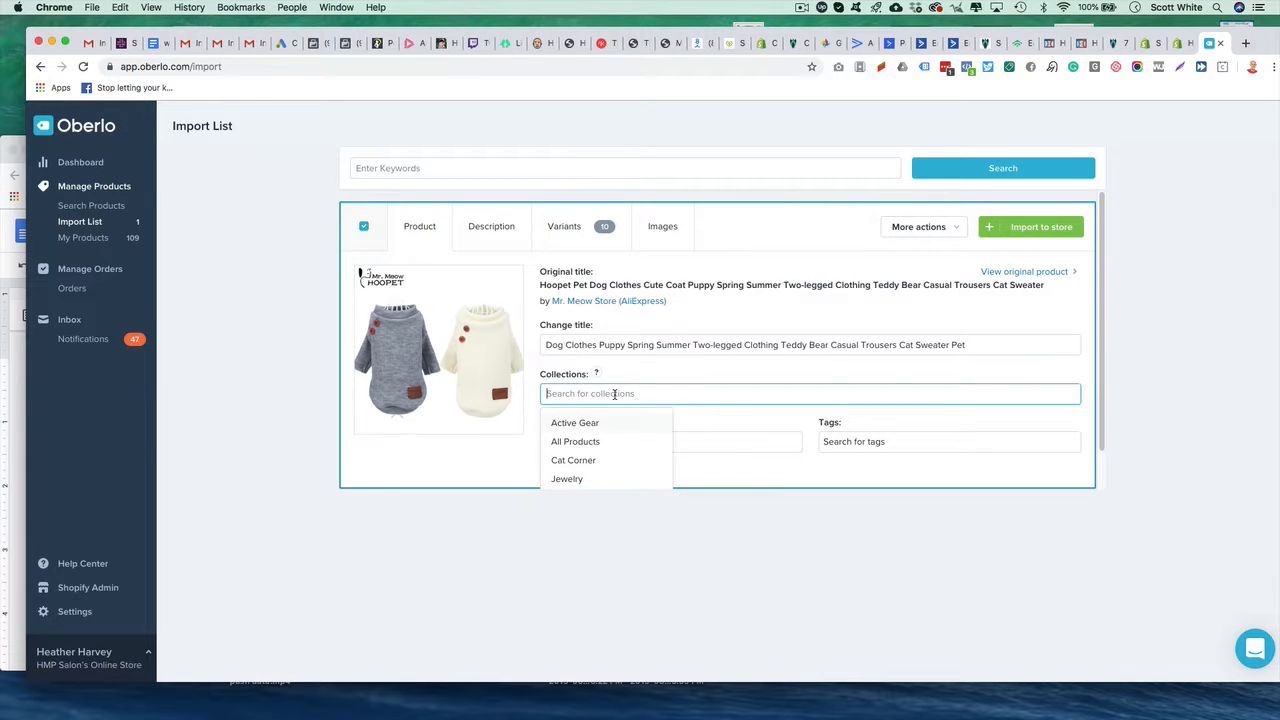
pyautogui.scroll(-1, 593, 478)
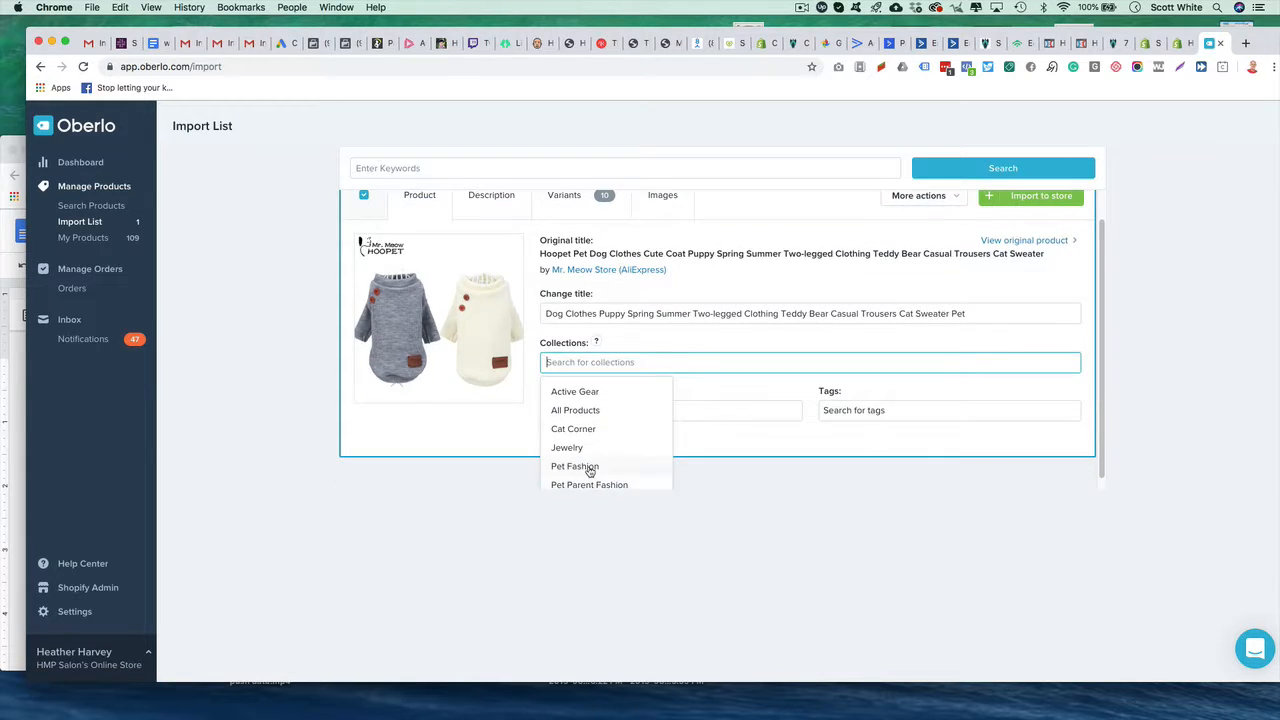
pyautogui.click(589, 467)
pyautogui.click(722, 413)
pyautogui.click(605, 458)
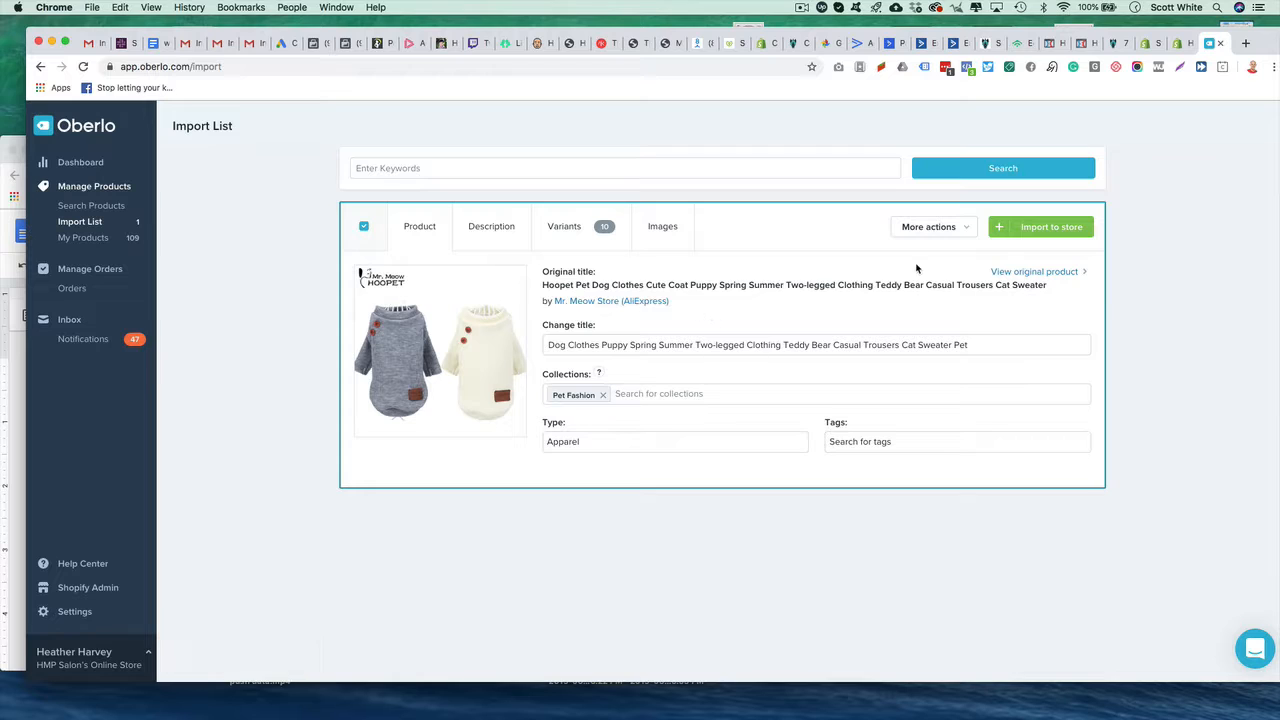
pyautogui.click(1040, 228)
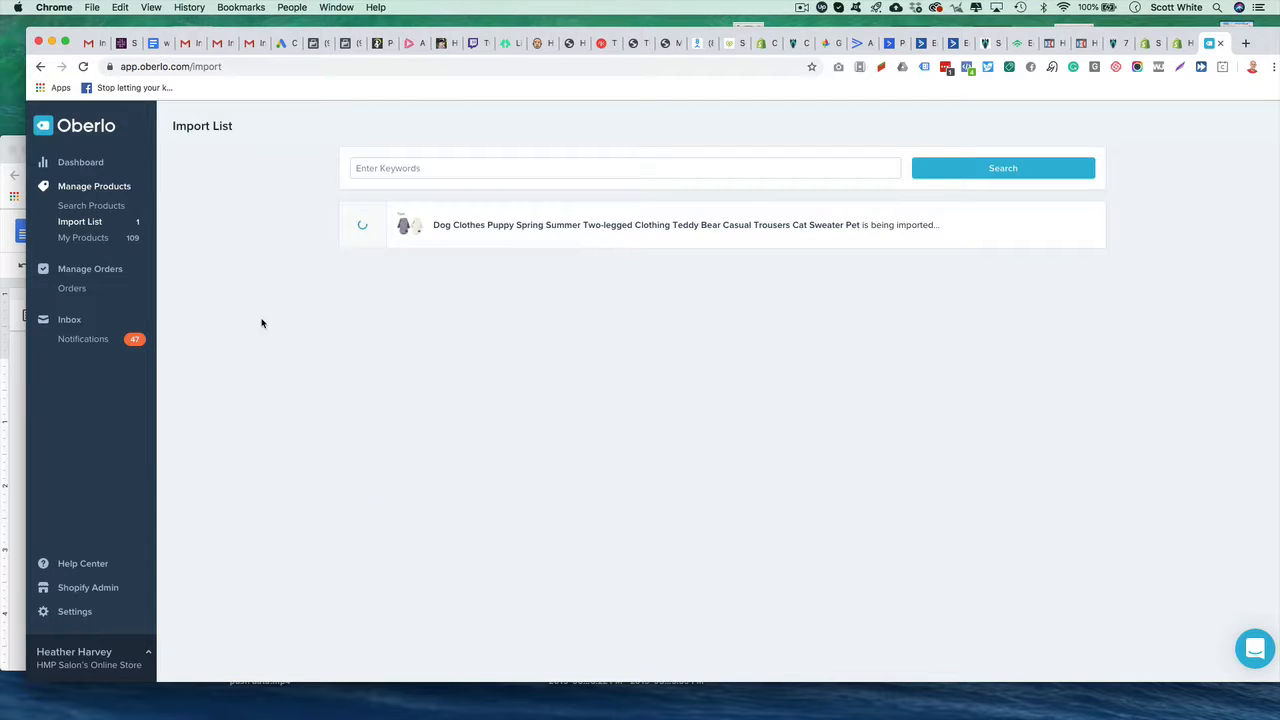
# Review the store's imported product list, the orders page and the sales dashboard.
pyautogui.click(84, 238)
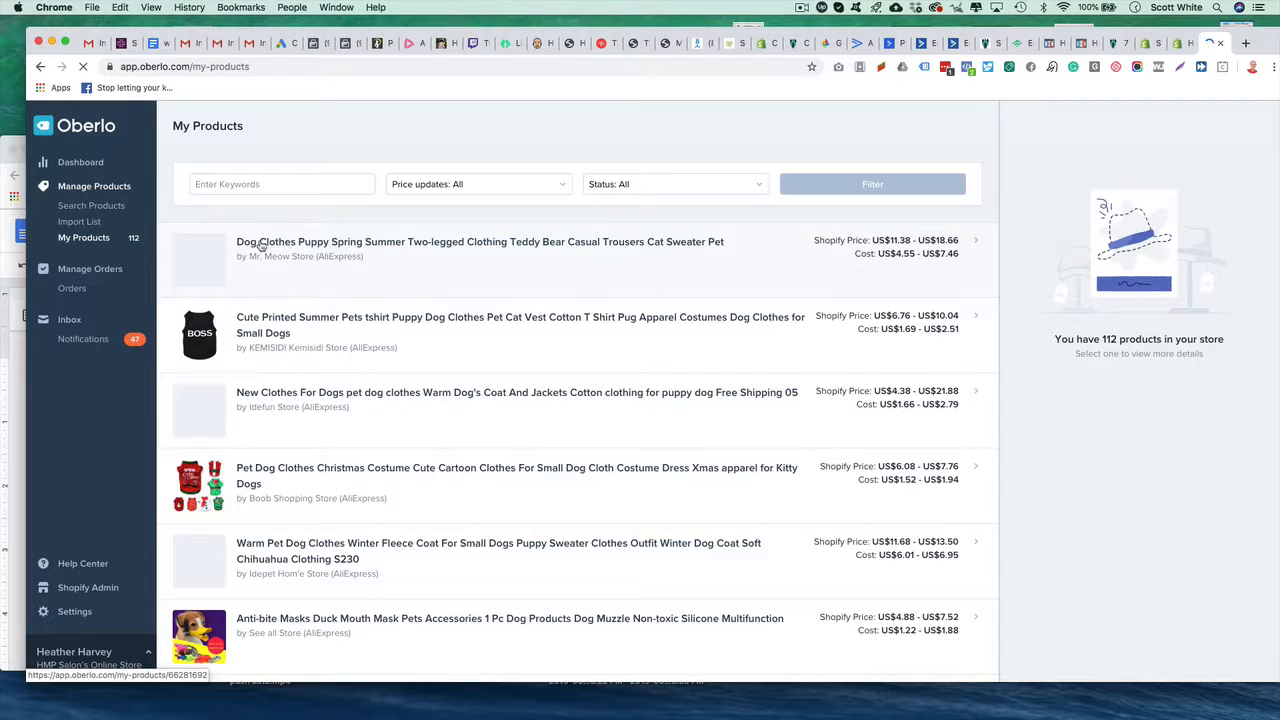
pyautogui.scroll(-15, 588, 353)
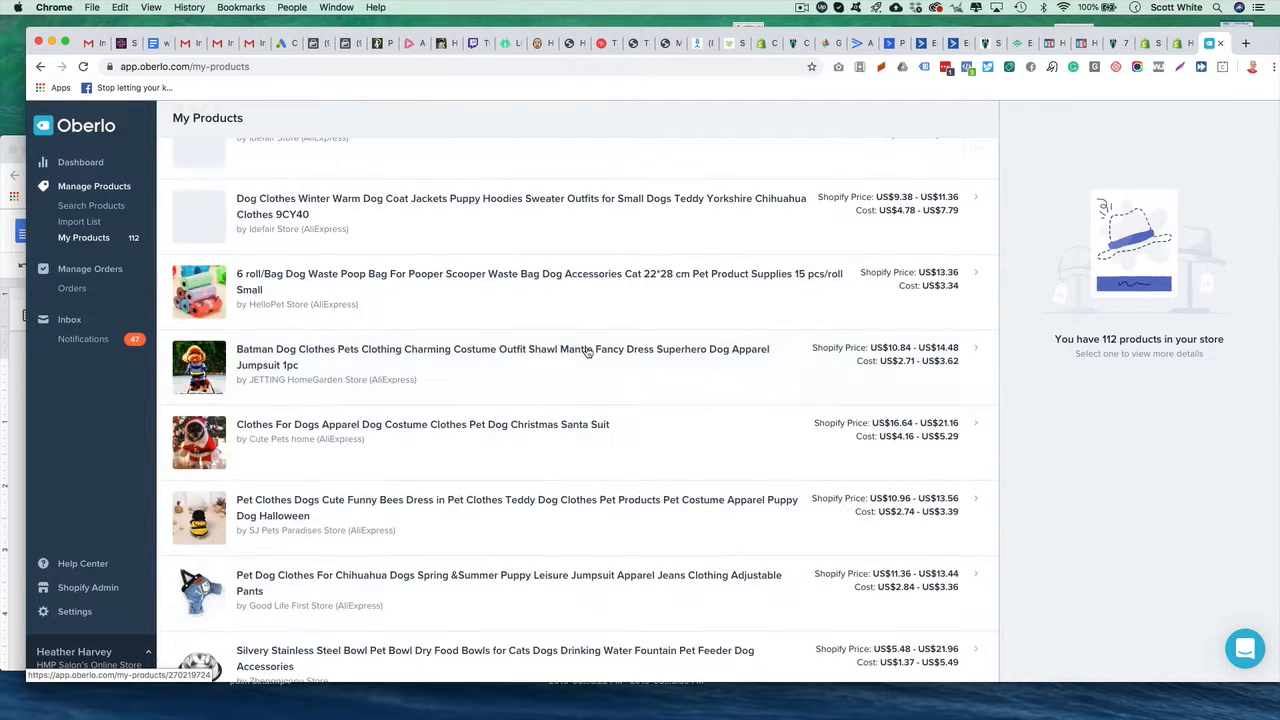
pyautogui.scroll(15, 592, 368)
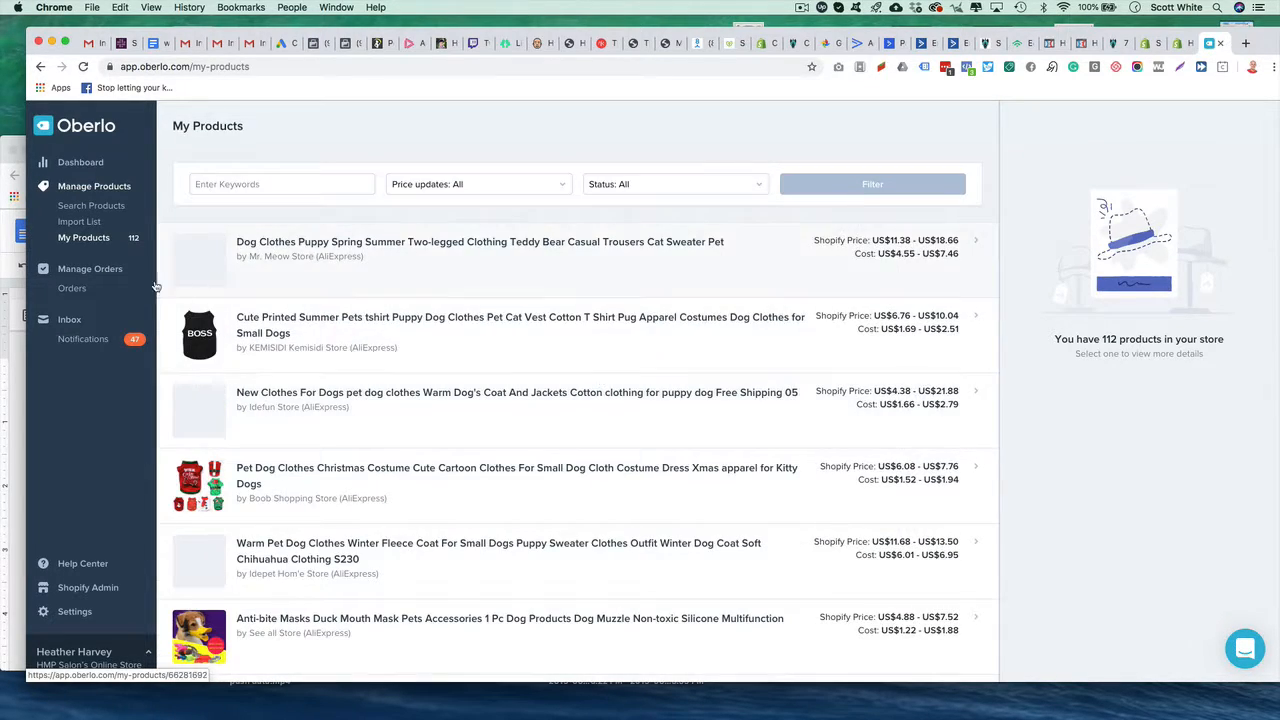
pyautogui.click(72, 288)
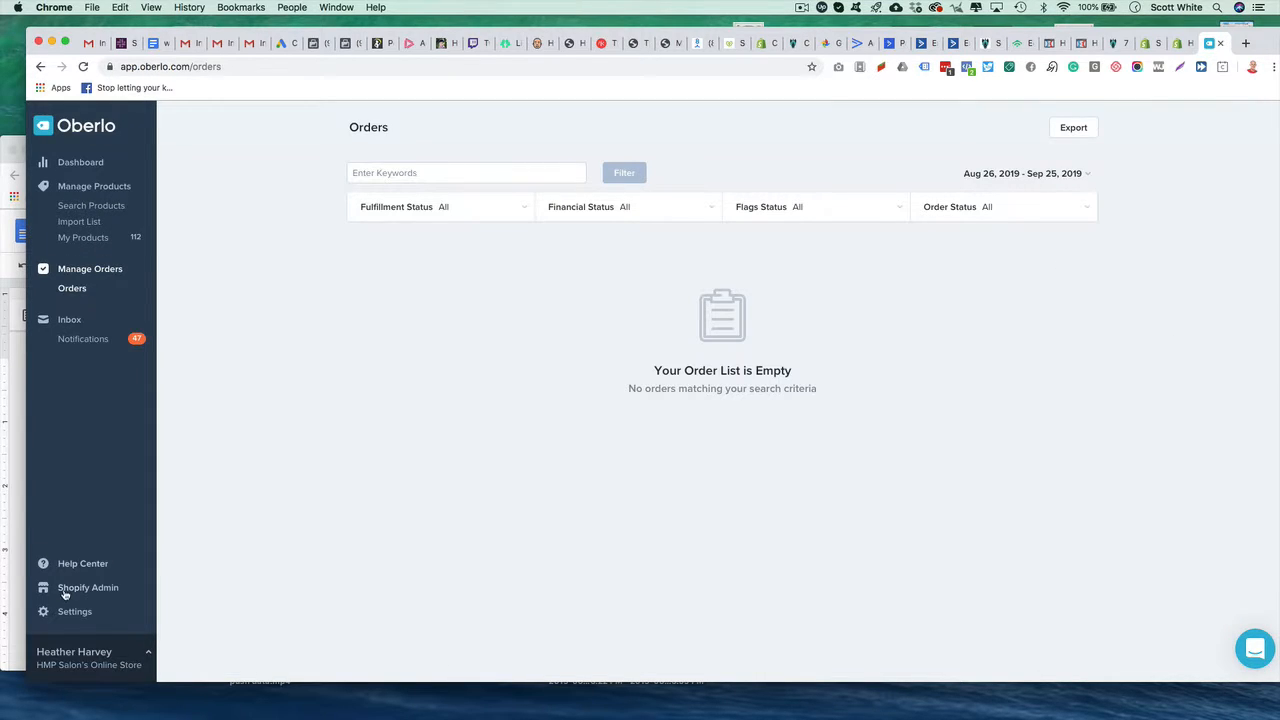
pyautogui.click(80, 163)
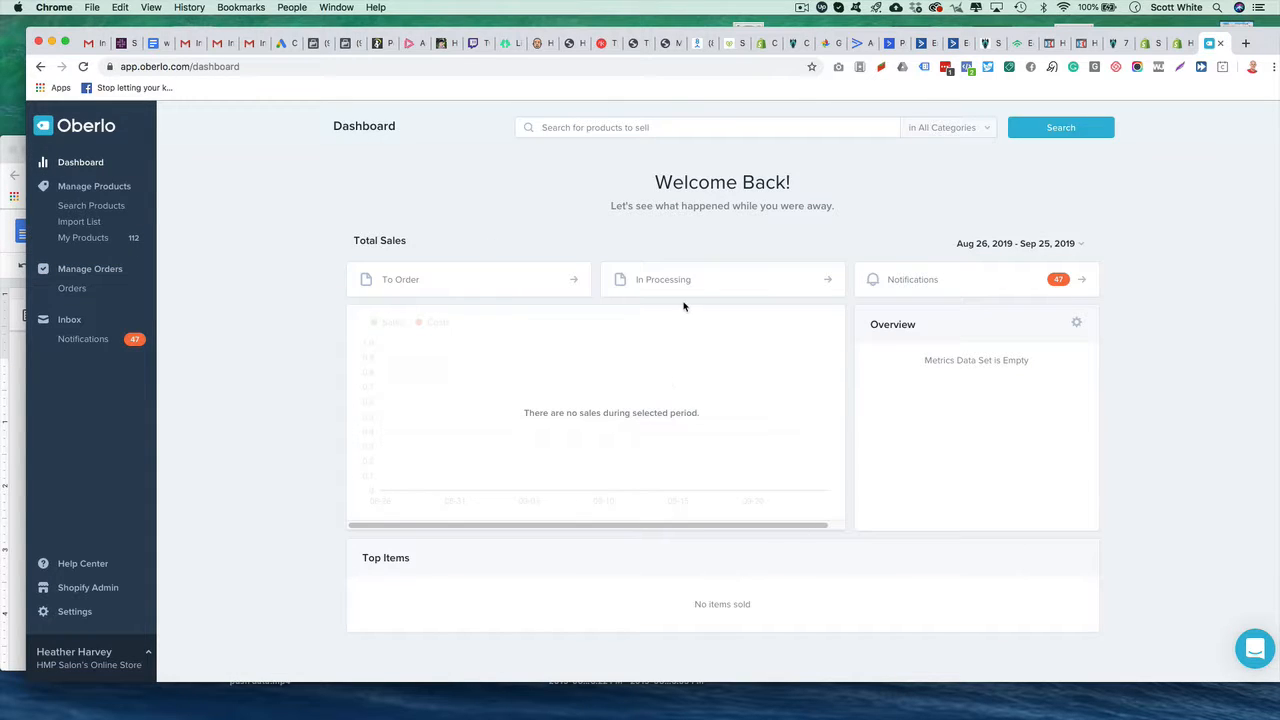
# Search the product catalogue for "pet necklaces".
pyautogui.click(82, 205)
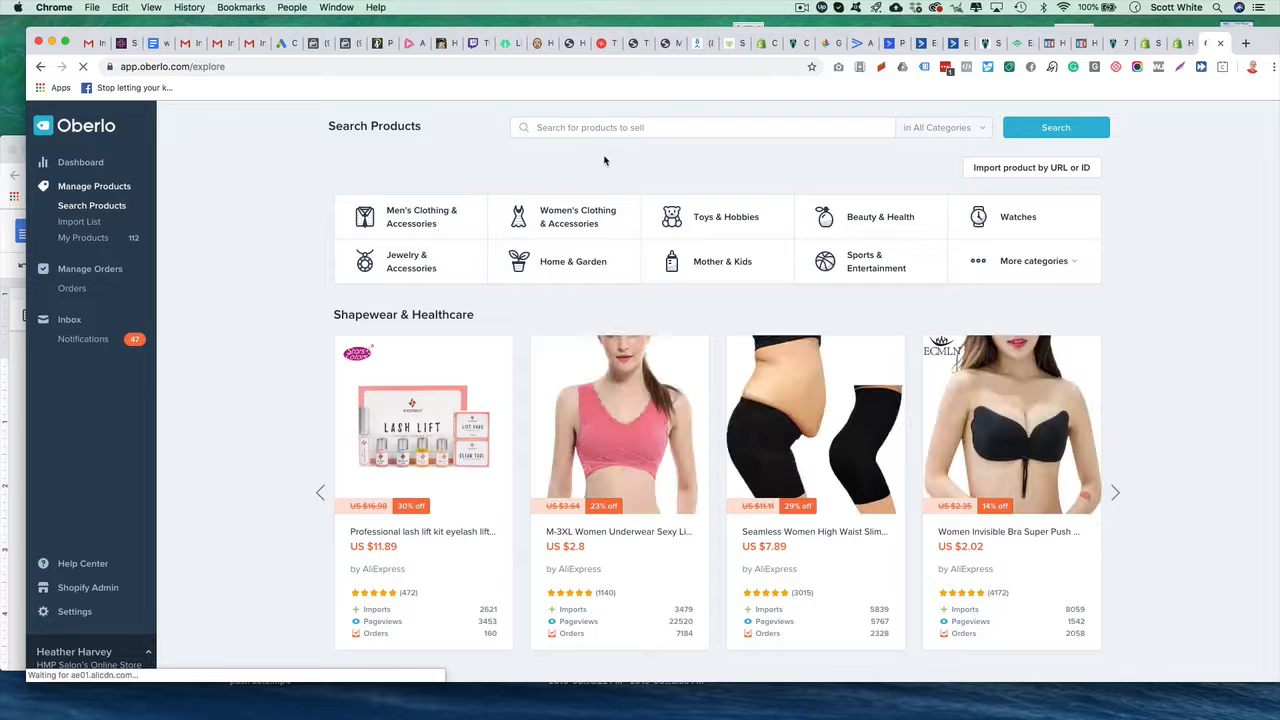
pyautogui.click(606, 127)
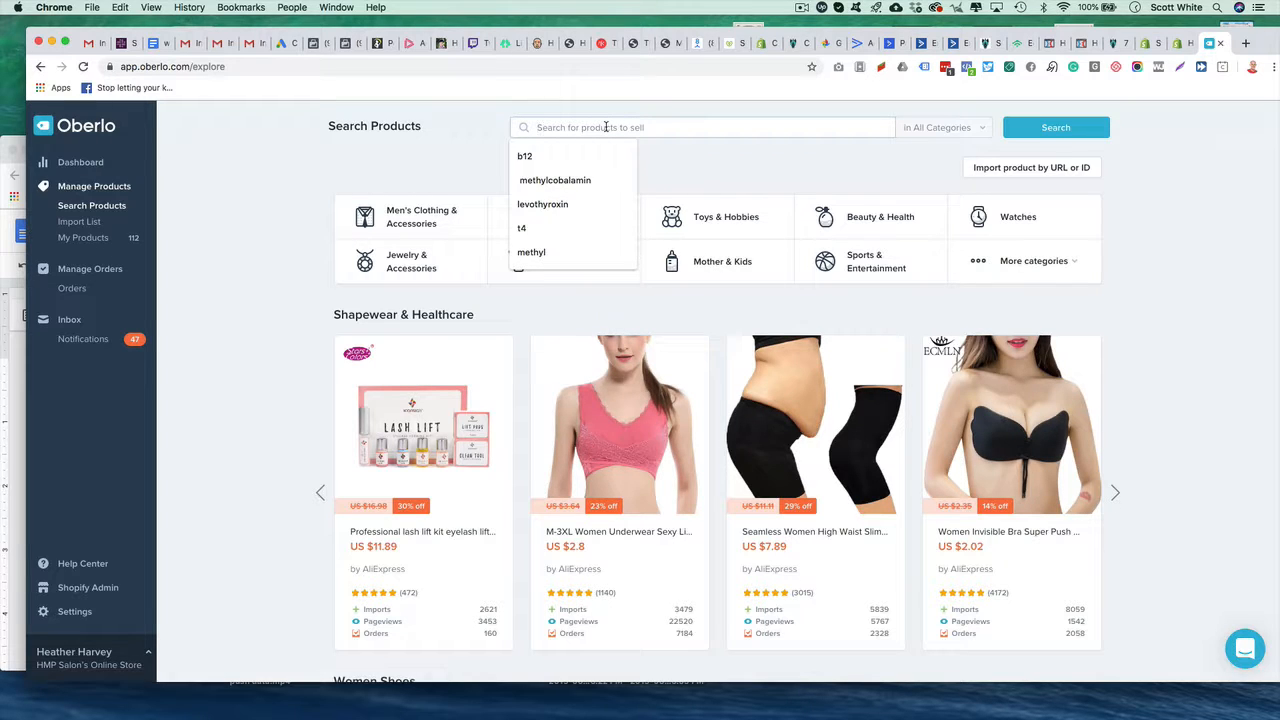
pyautogui.write('pet necklace')
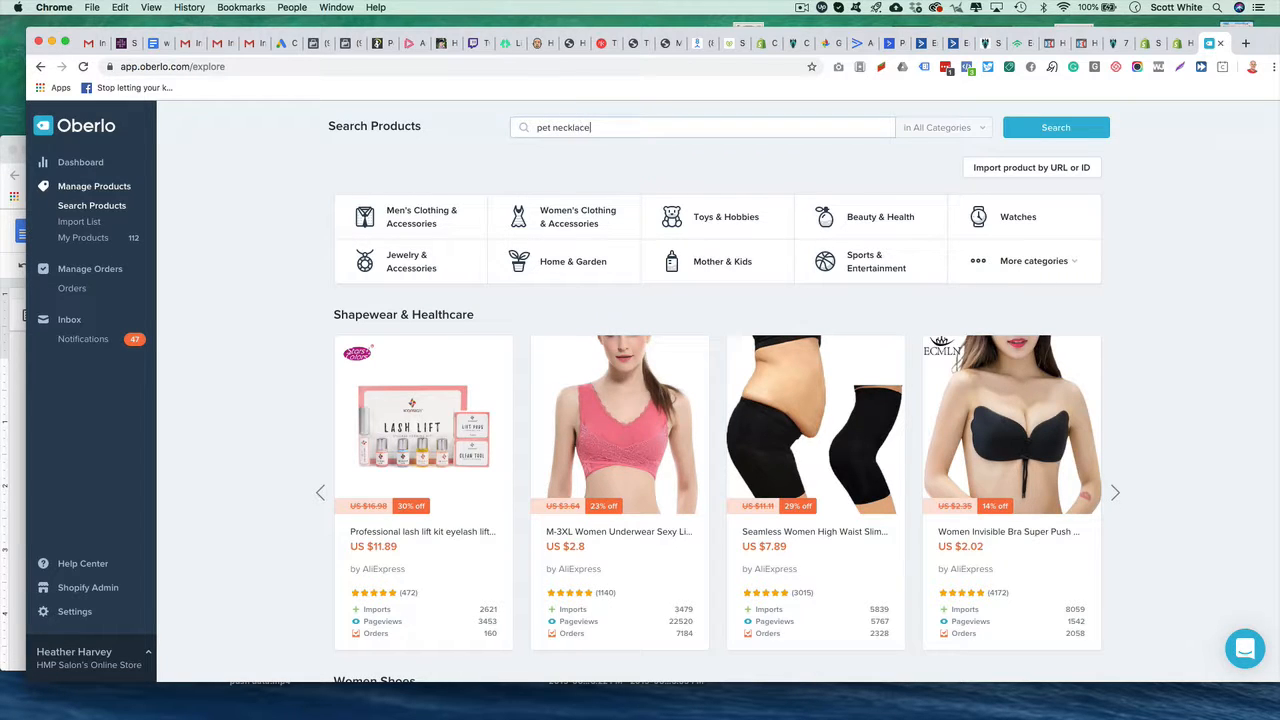
pyautogui.write('s')
pyautogui.press('Return')
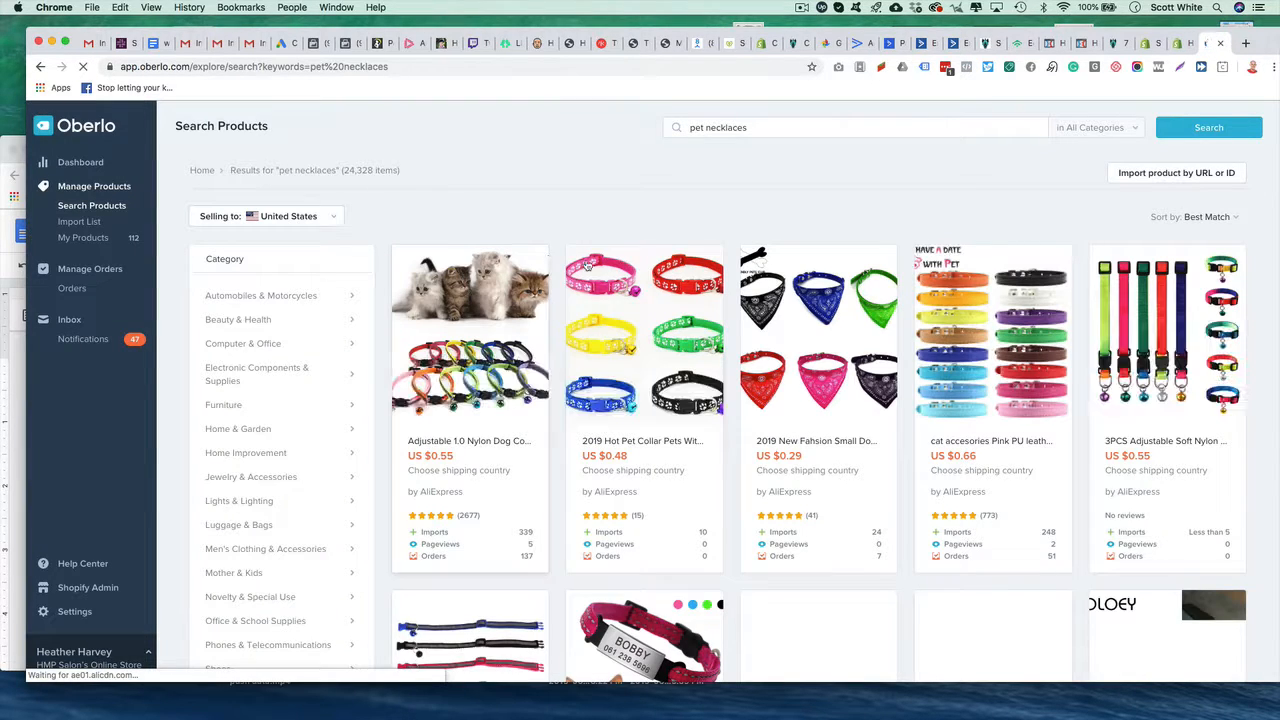
# Add the personalized nylon cat collar priced at US $2.97 to the import list.
pyautogui.scroll(-3, 572, 388)
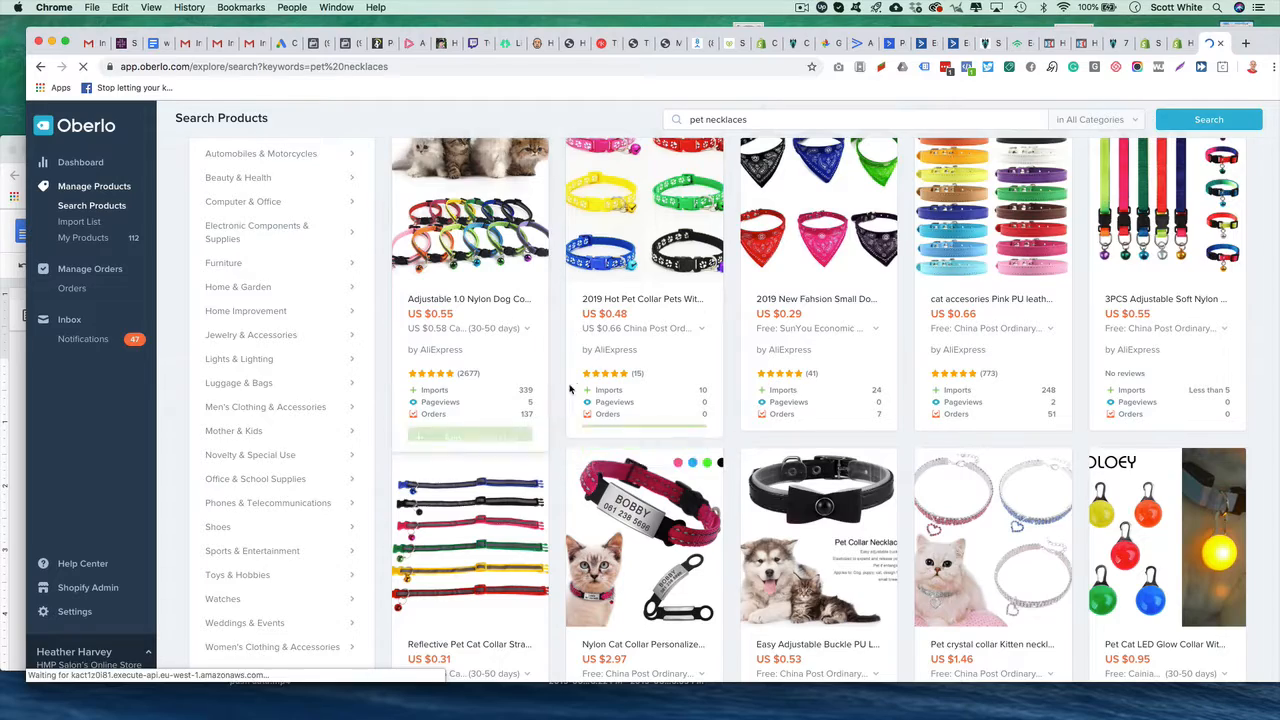
pyautogui.scroll(-5, 898, 310)
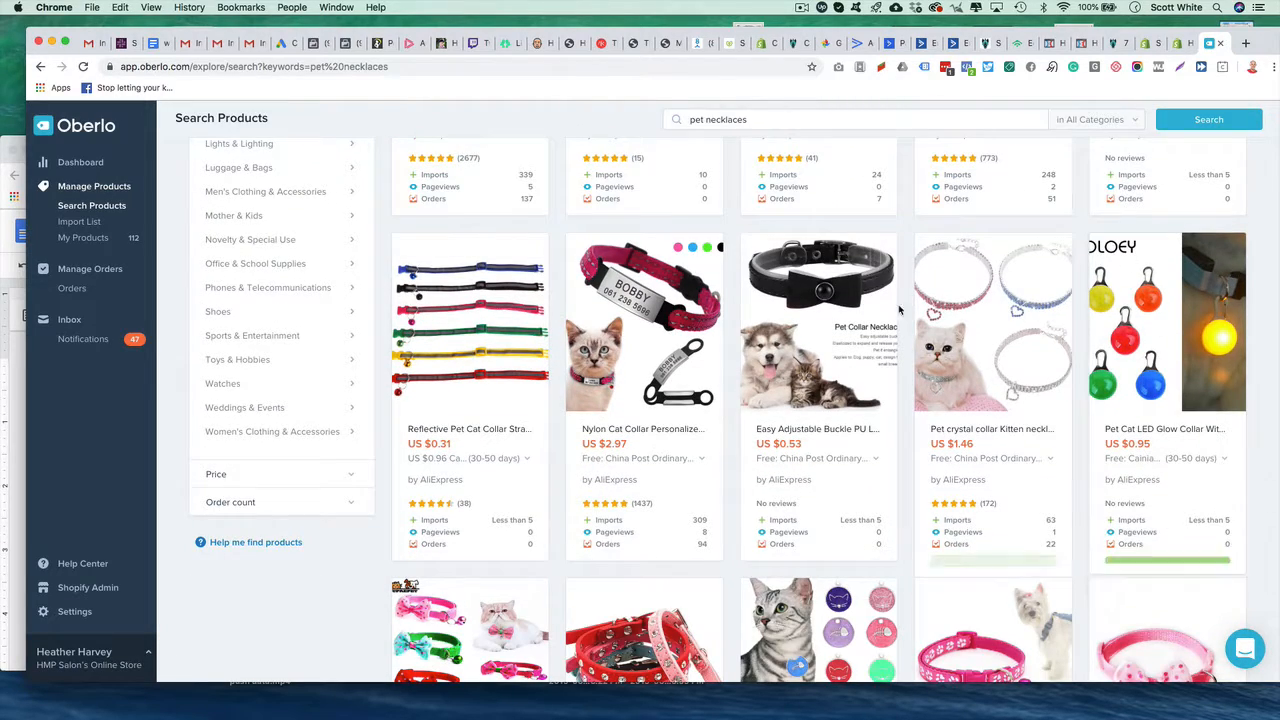
pyautogui.scroll(-7, 898, 310)
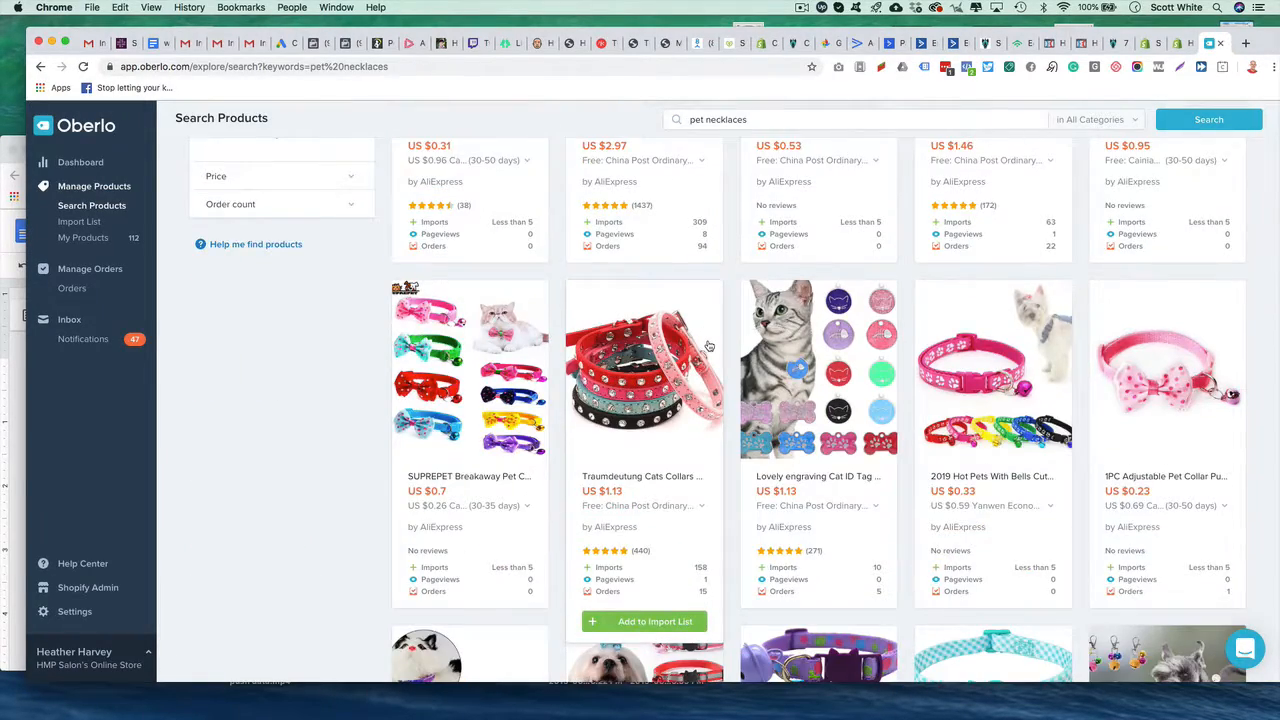
pyautogui.scroll(5, 708, 346)
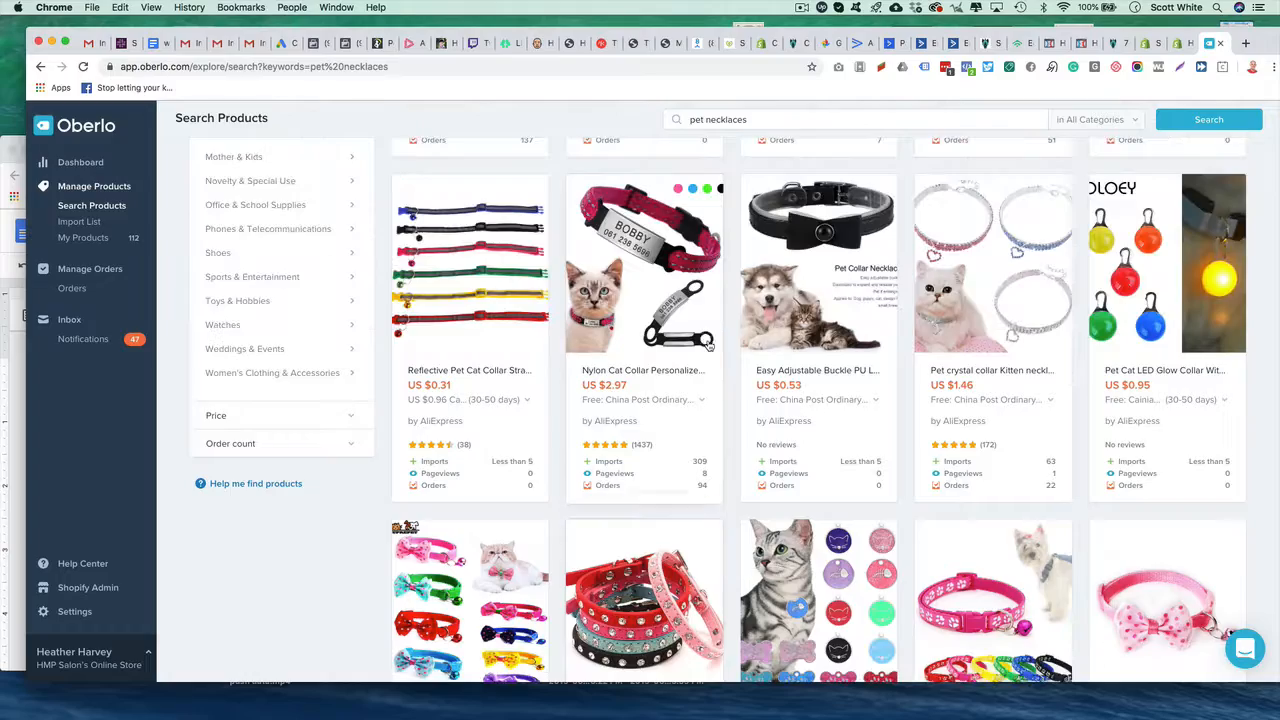
pyautogui.click(634, 515)
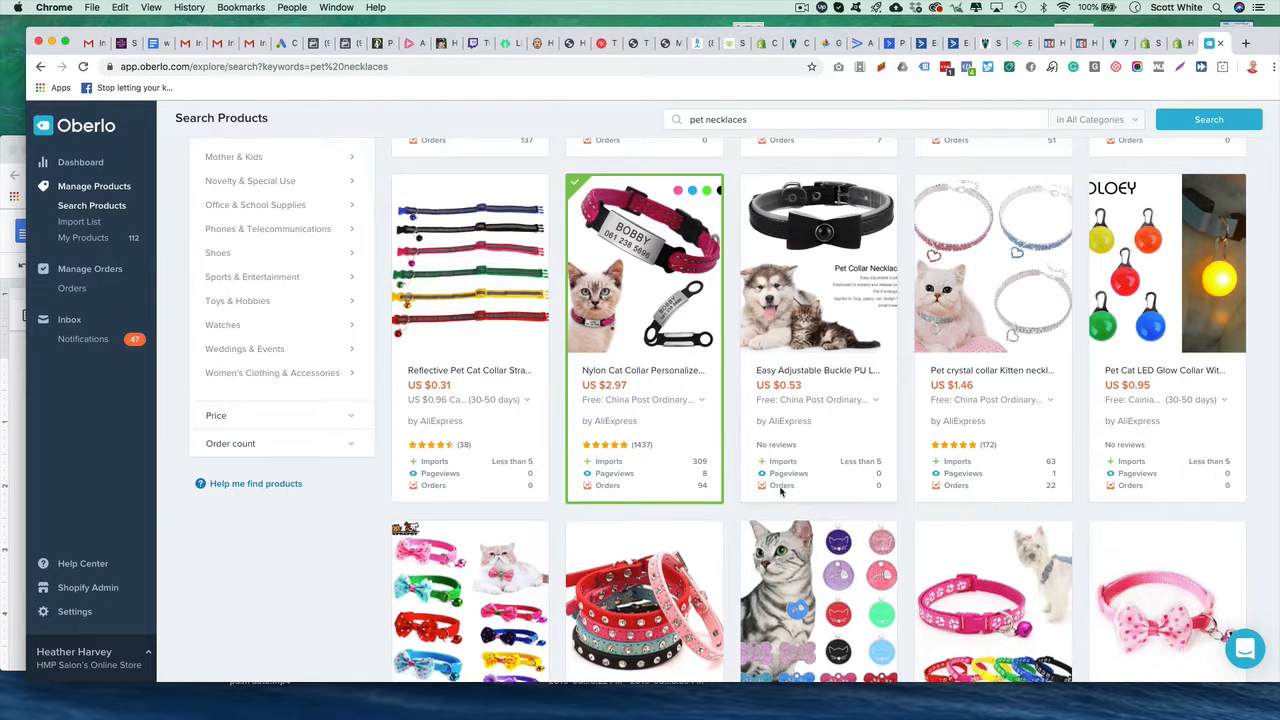
# Look through the remaining pet necklace results and search the catalogue for "leashes".
pyautogui.scroll(-5, 684, 404)
pyautogui.scroll(-8, 684, 404)
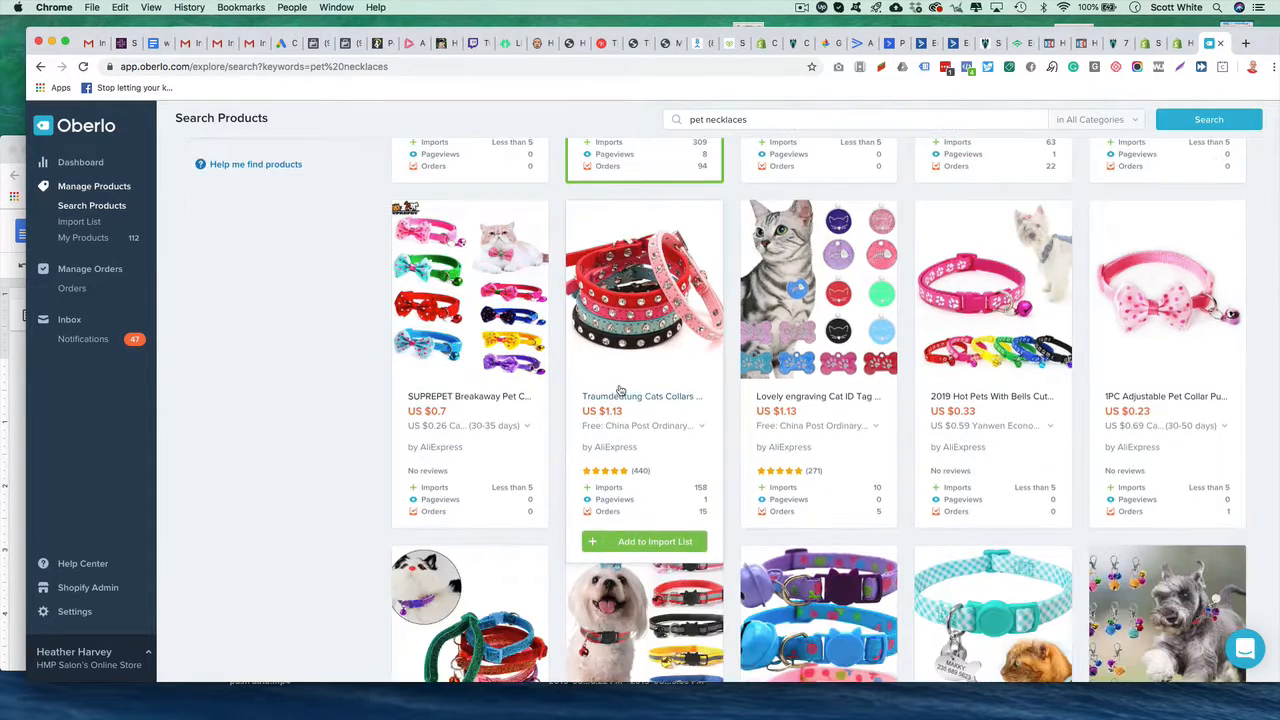
pyautogui.scroll(-17, 704, 354)
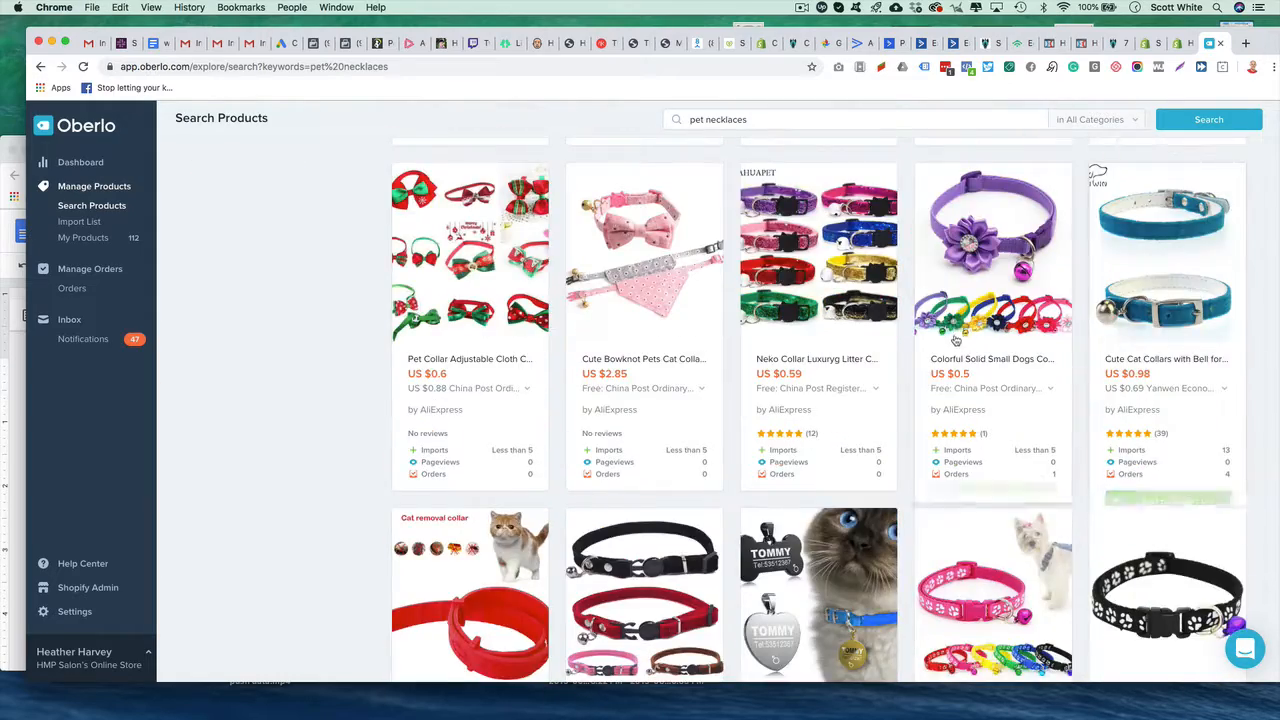
pyautogui.scroll(-10, 705, 353)
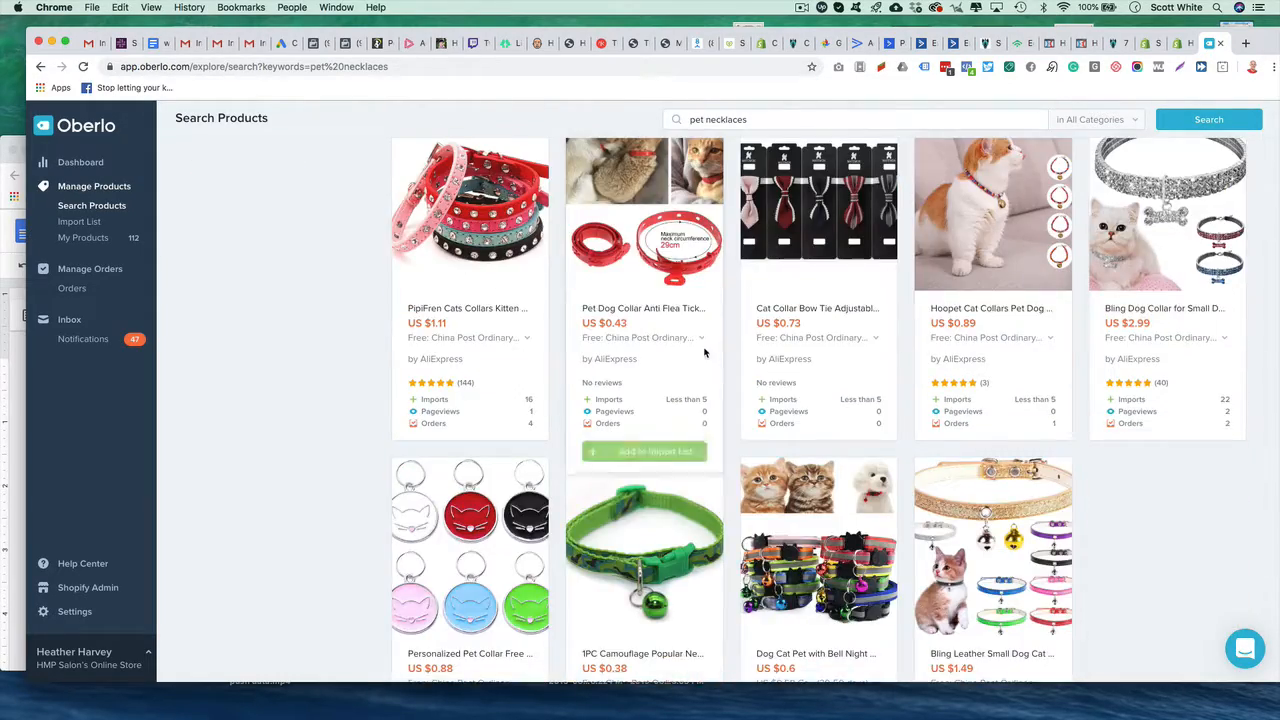
pyautogui.scroll(20, 683, 357)
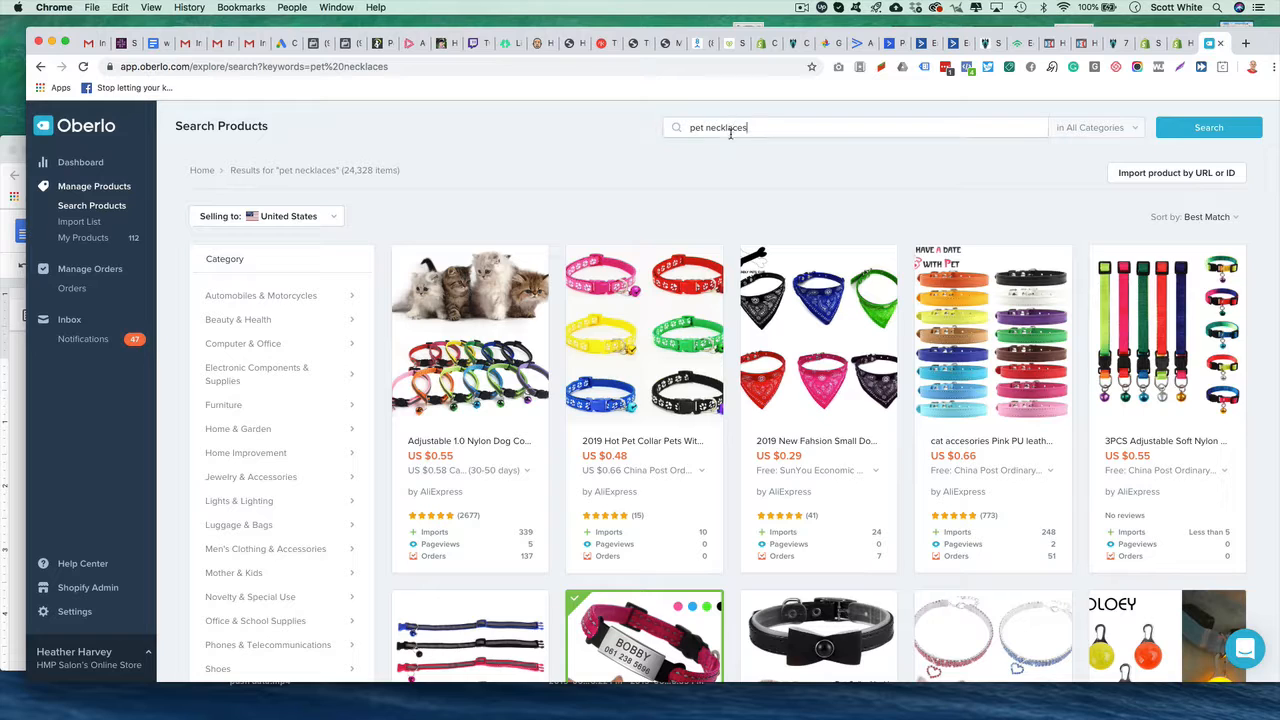
pyautogui.write('leashes')
pyautogui.press('Return')
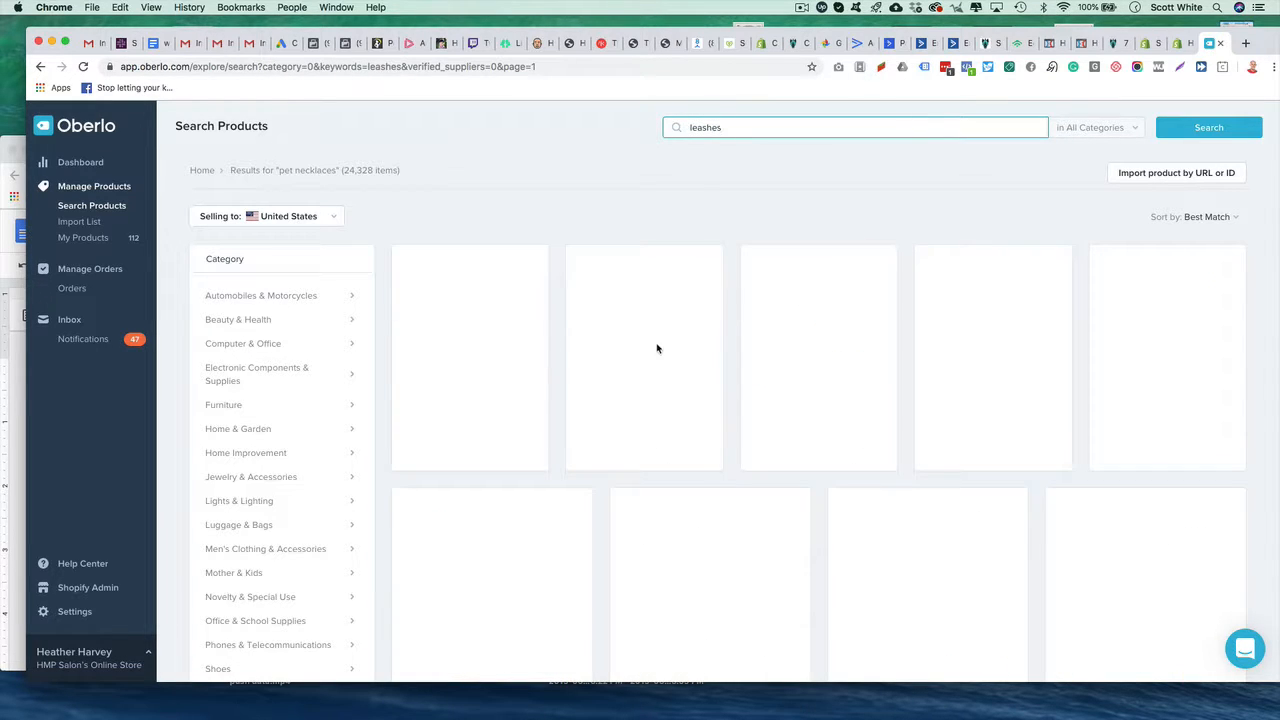
# Add the US $3.09 3M/5M retractable dog leash and the US $4.26 large dog rope to the import list.
pyautogui.scroll(-1, 607, 341)
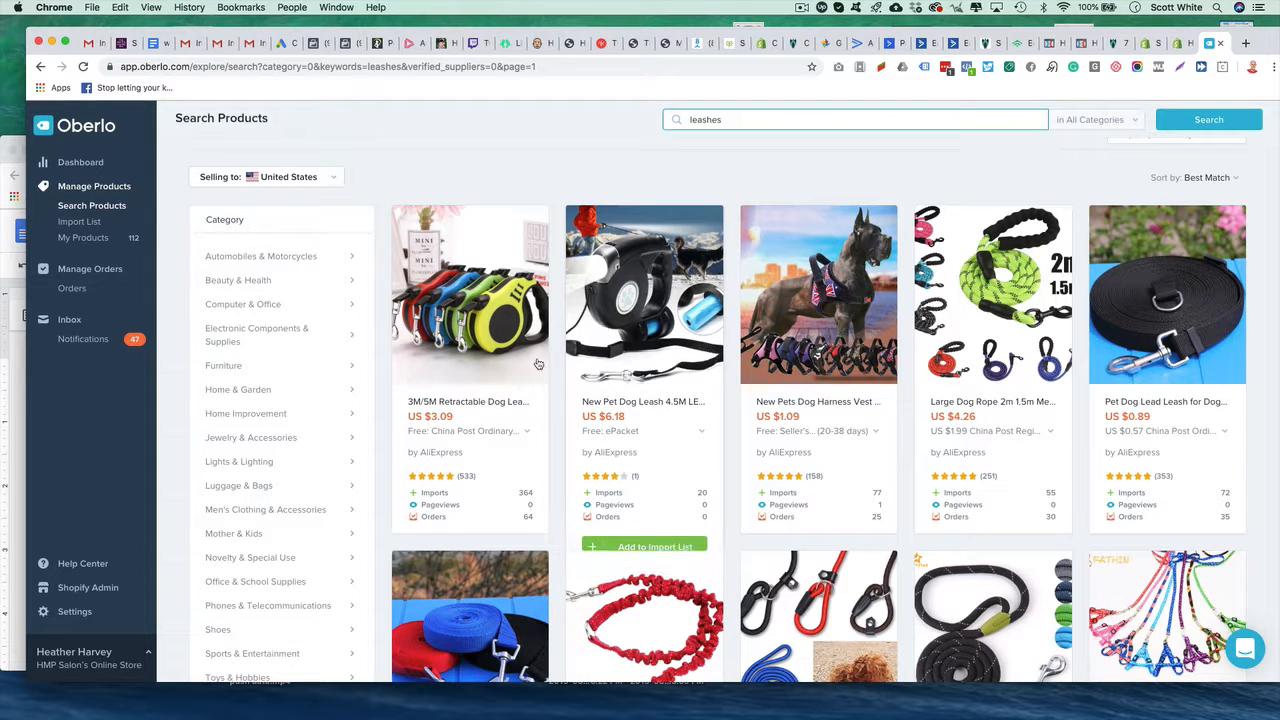
pyautogui.click(478, 549)
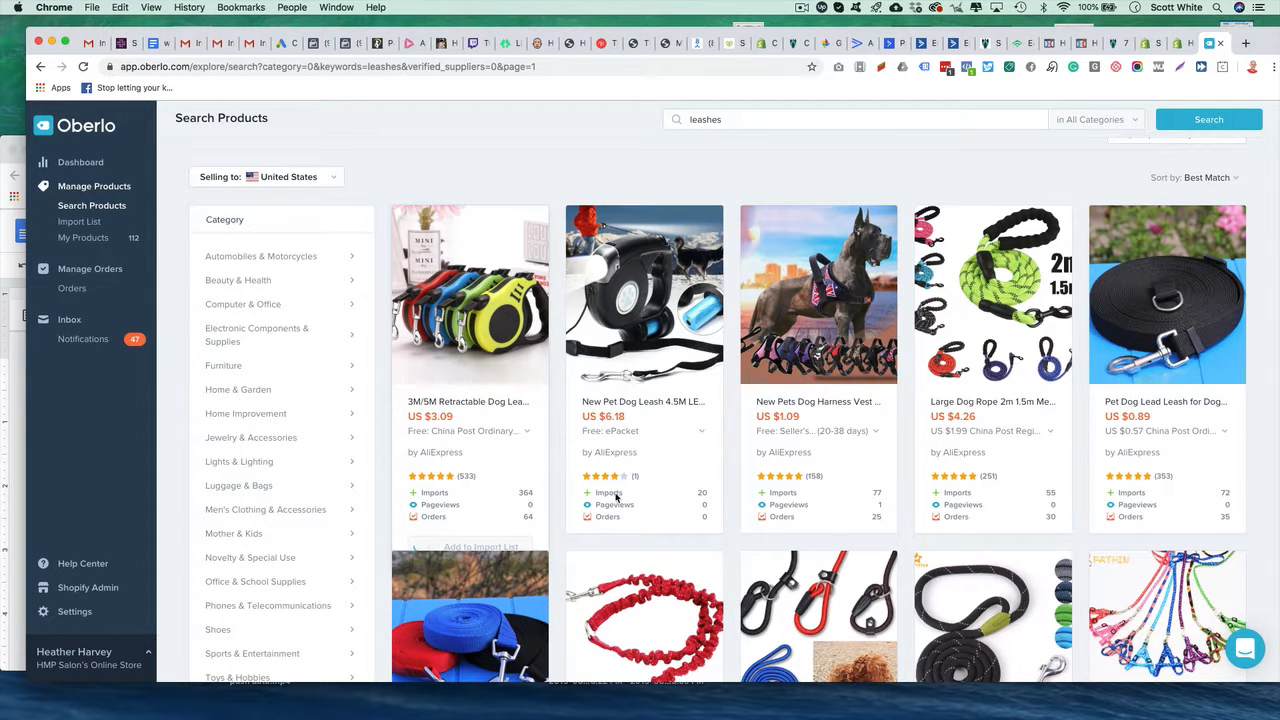
pyautogui.scroll(-2, 835, 210)
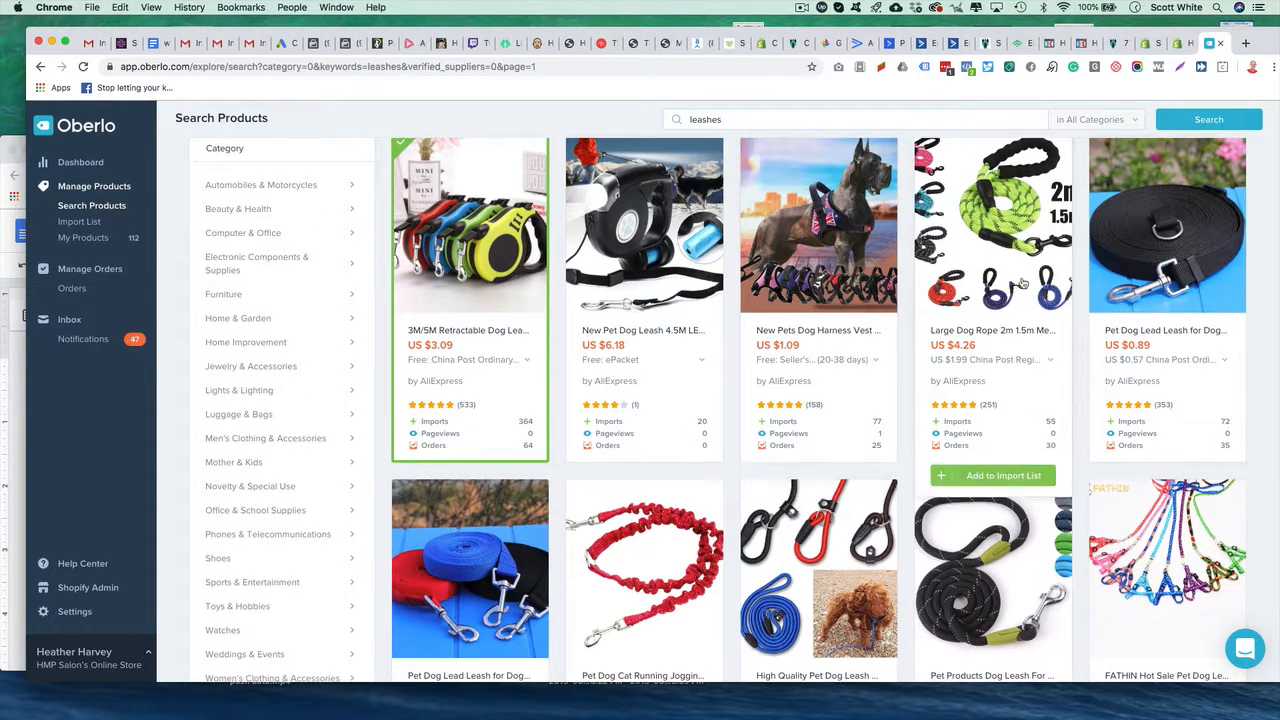
pyautogui.scroll(-1, 1000, 303)
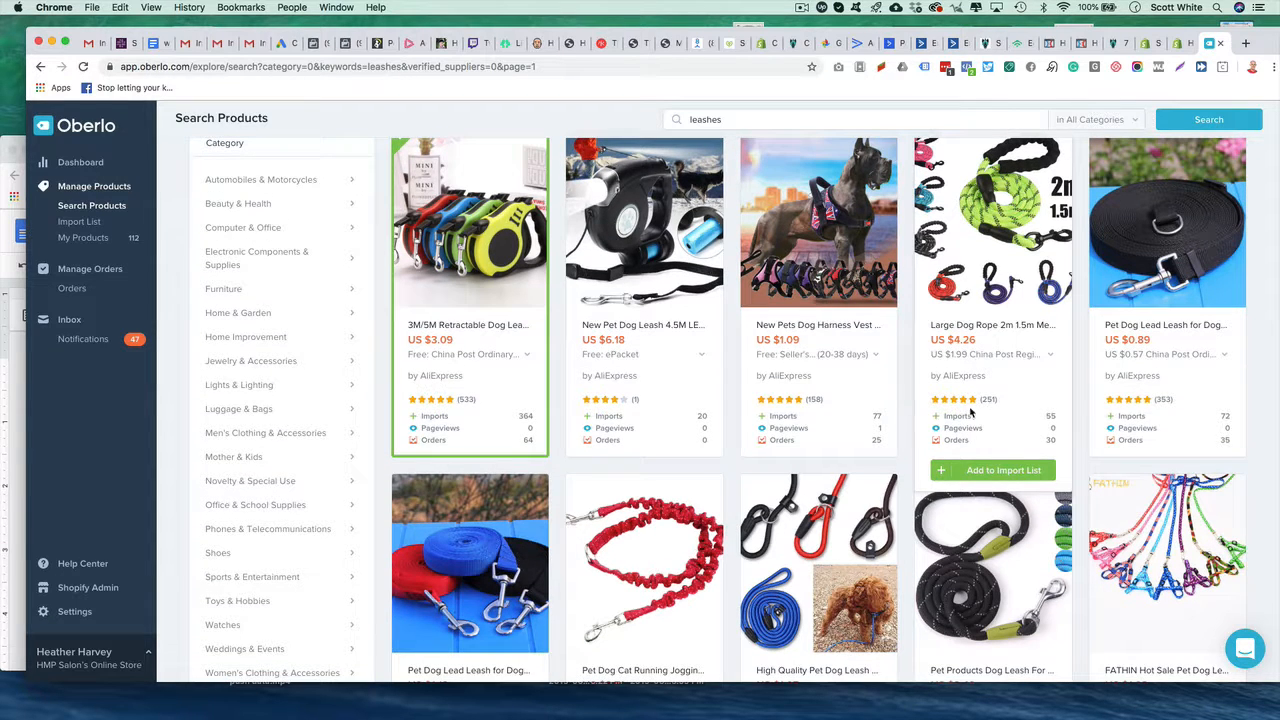
pyautogui.scroll(-1, 990, 360)
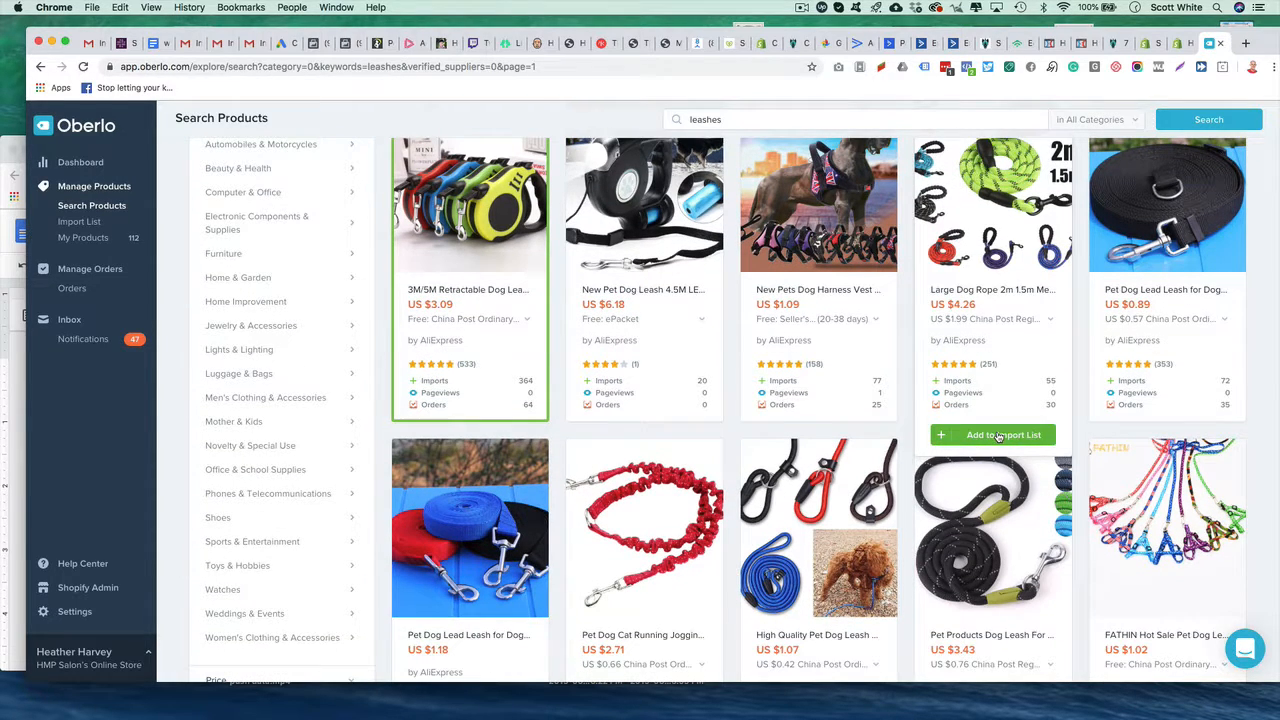
pyautogui.click(997, 436)
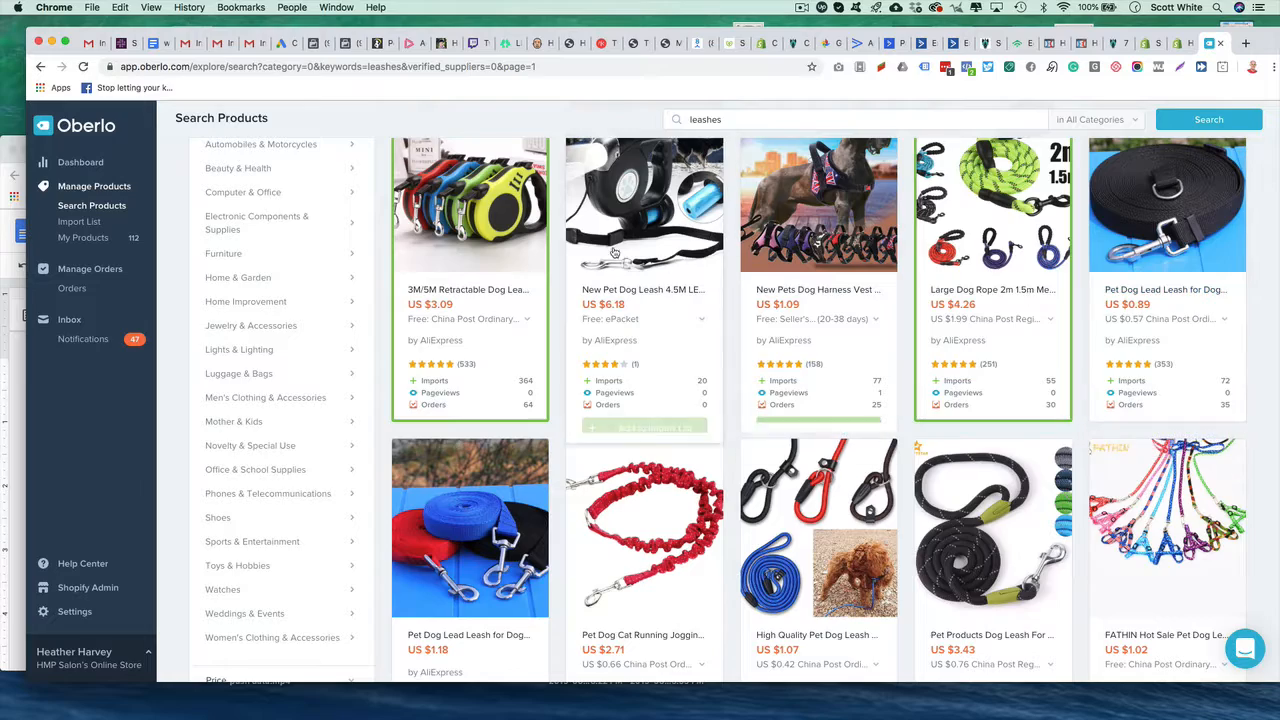
# Add the reflective dog leash priced at US $4.18 to the import list.
pyautogui.scroll(-8, 1010, 330)
pyautogui.scroll(1, 1010, 260)
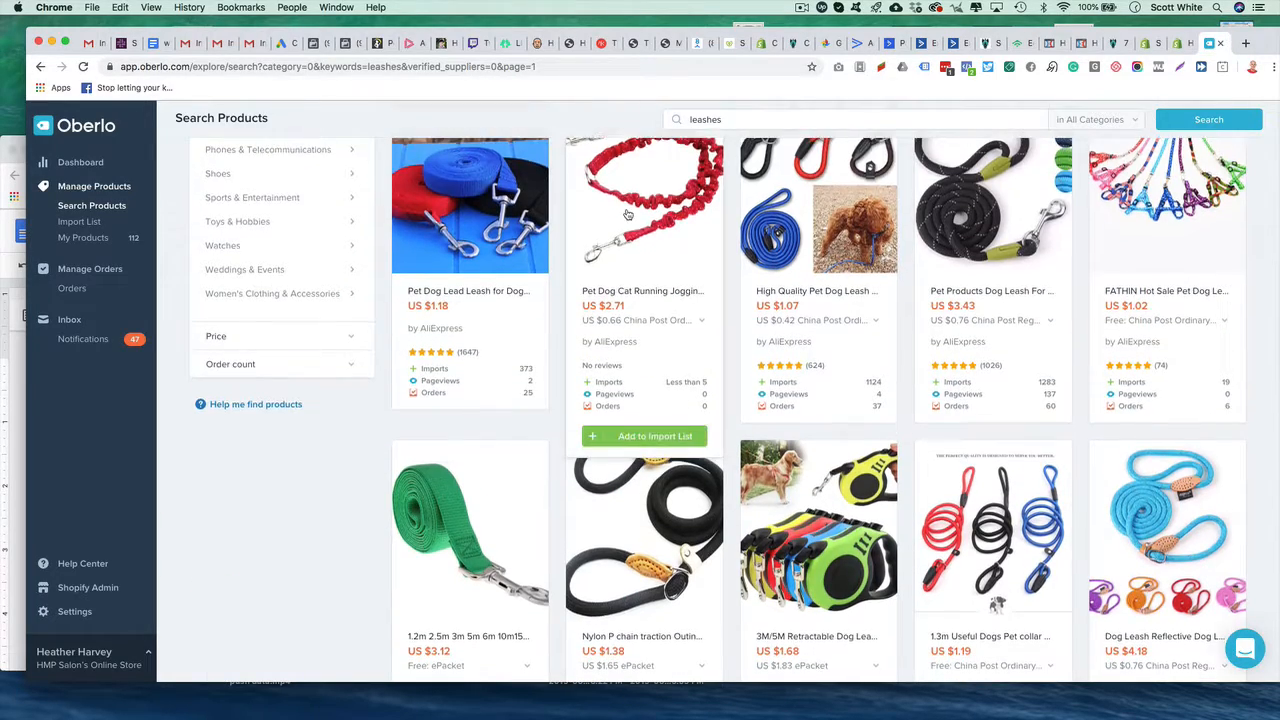
pyautogui.scroll(-3, 815, 300)
pyautogui.scroll(-4, 800, 378)
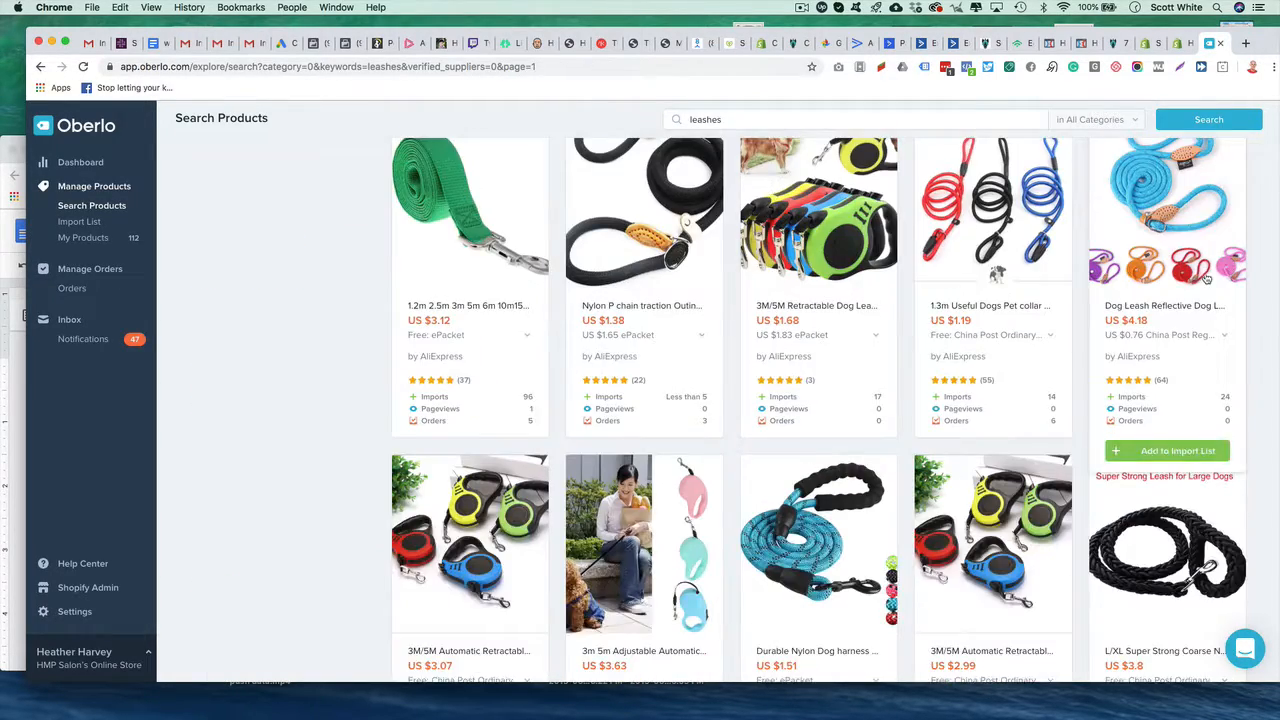
pyautogui.scroll(3, 1200, 290)
pyautogui.scroll(-3, 1172, 348)
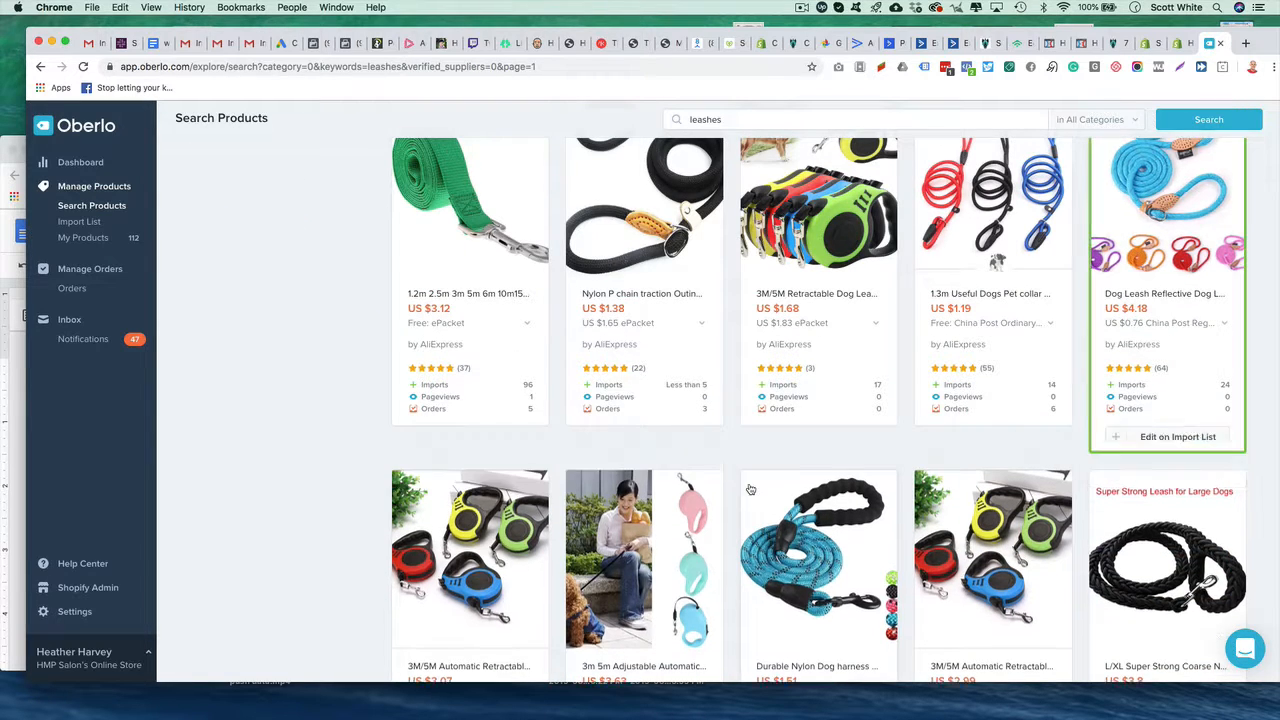
# Look through the remaining leash results on the first page of the product search for further items to import.
pyautogui.scroll(-8, 800, 520)
pyautogui.scroll(-1, 800, 520)
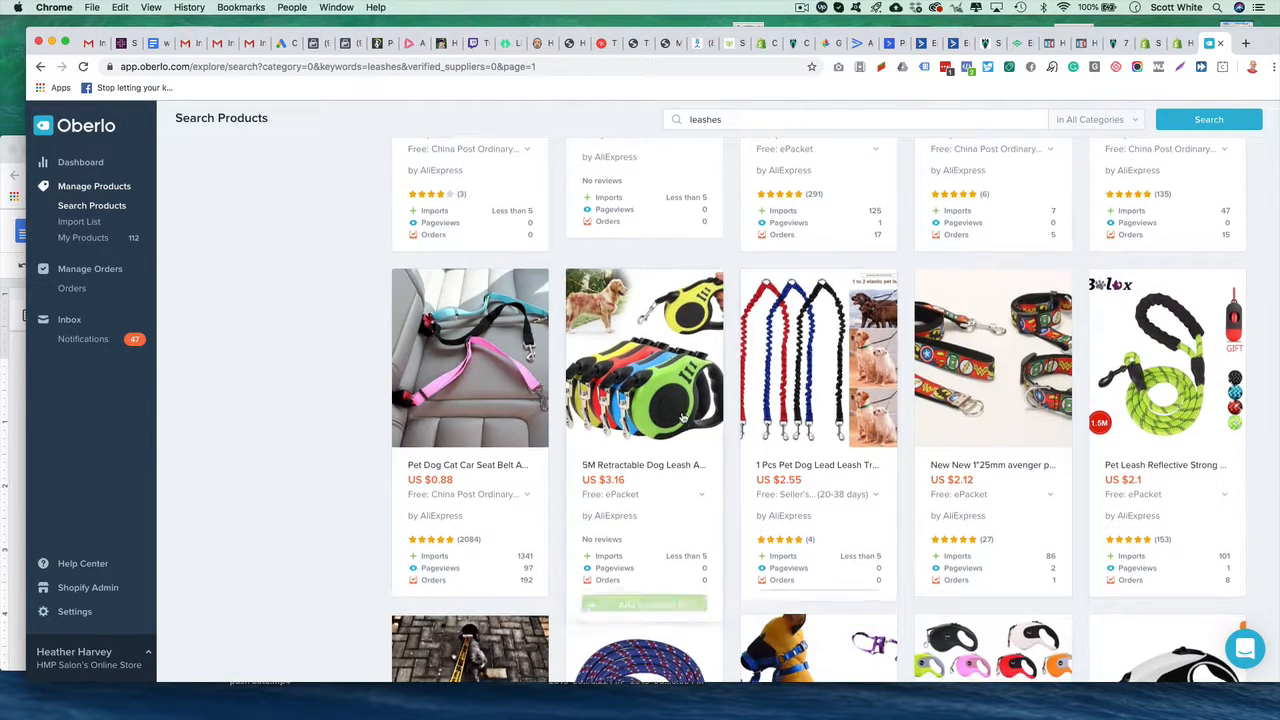
pyautogui.scroll(-5, 771, 397)
pyautogui.scroll(-4, 771, 397)
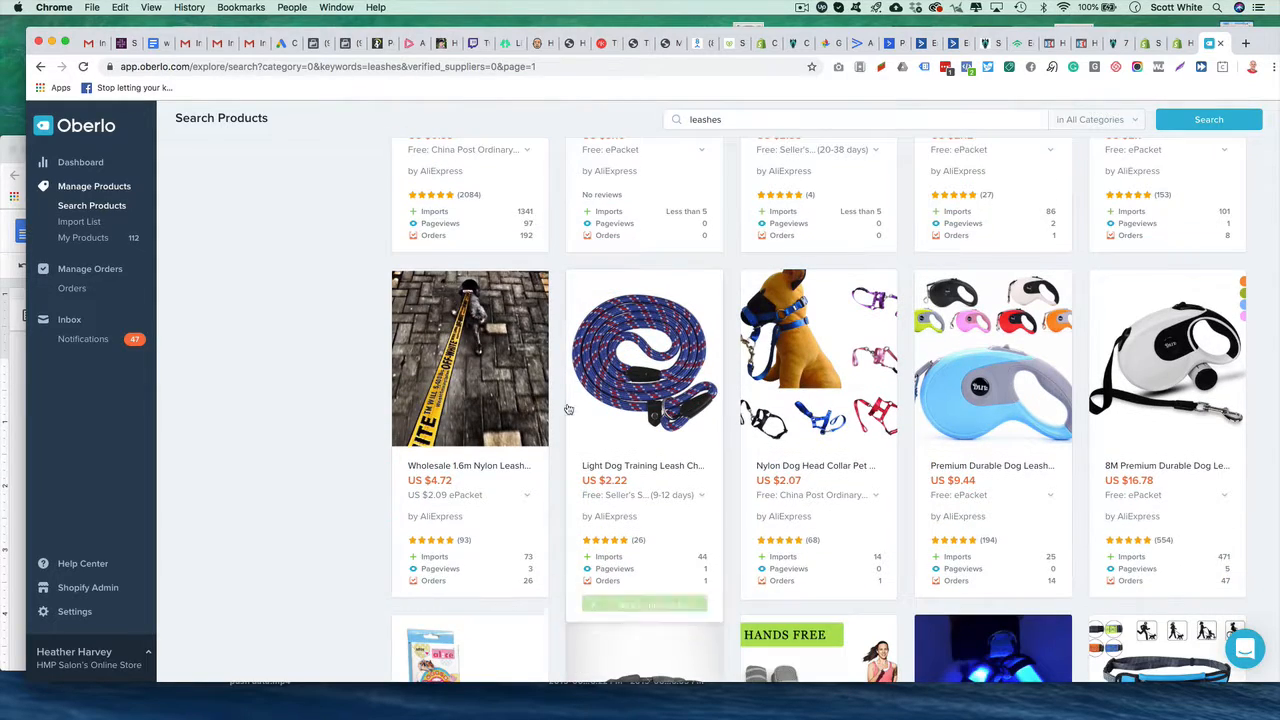
pyautogui.scroll(-6, 460, 358)
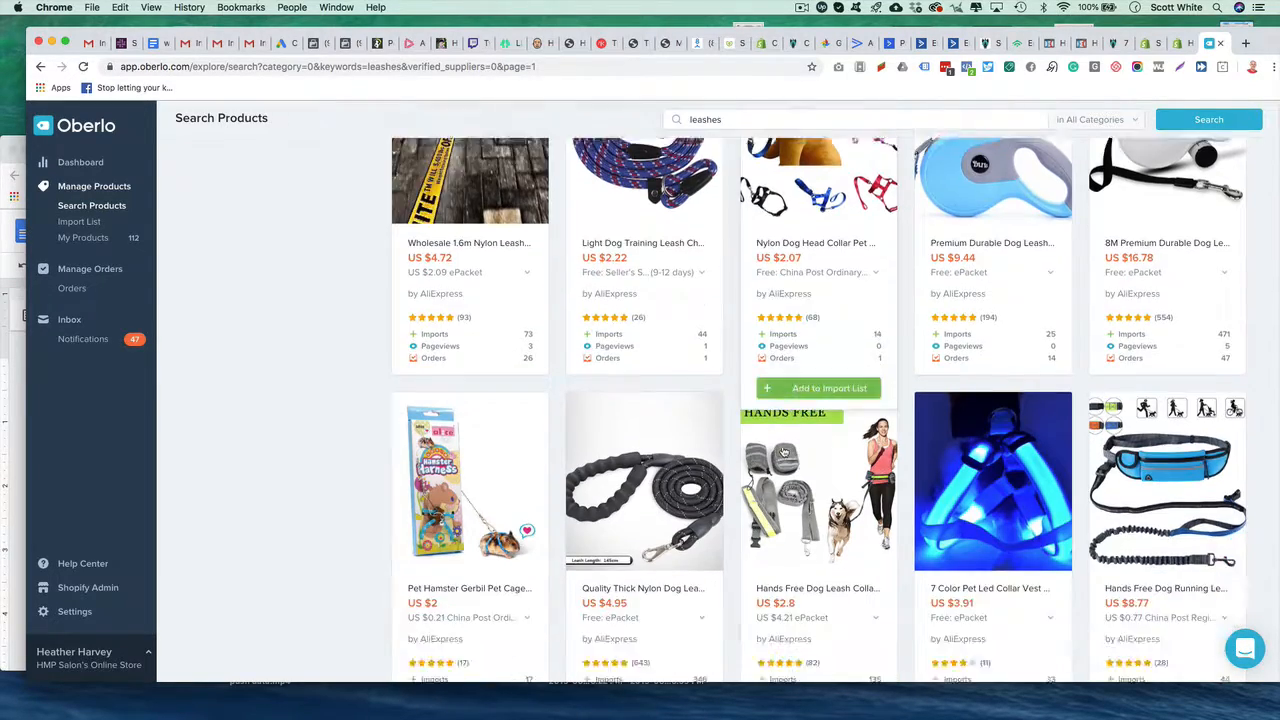
pyautogui.scroll(-3, 777, 447)
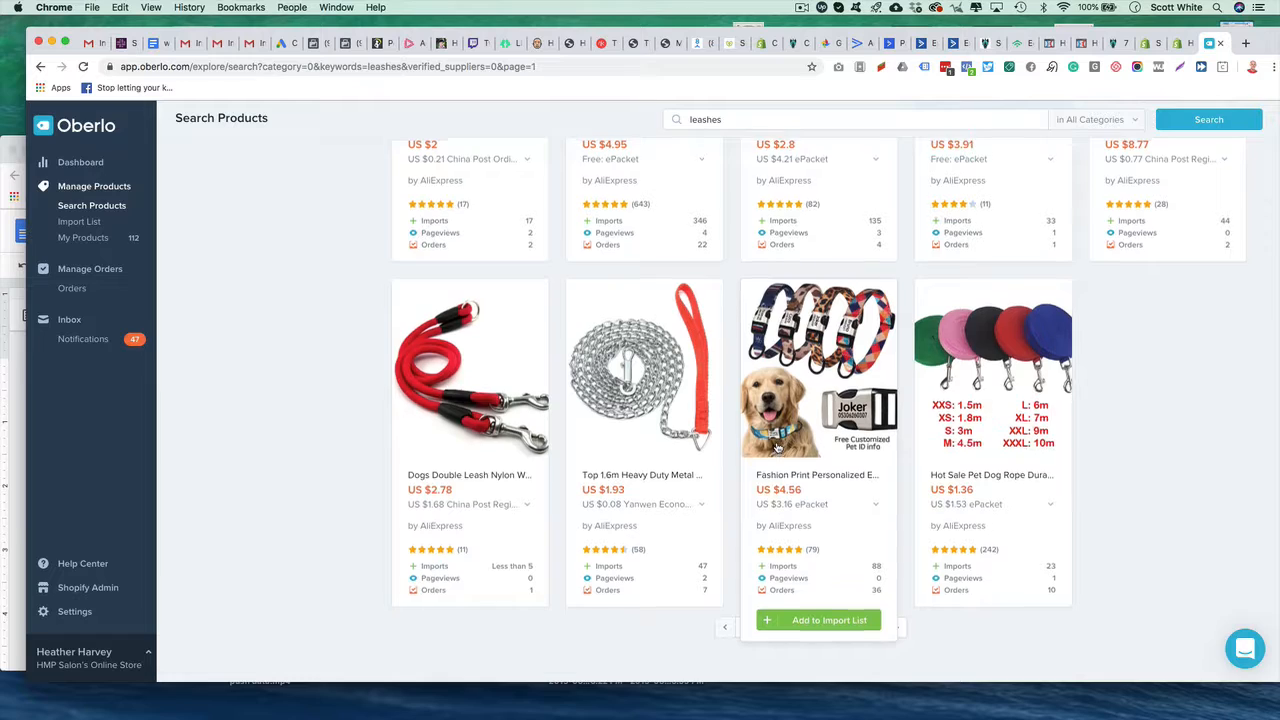
pyautogui.scroll(10, 777, 447)
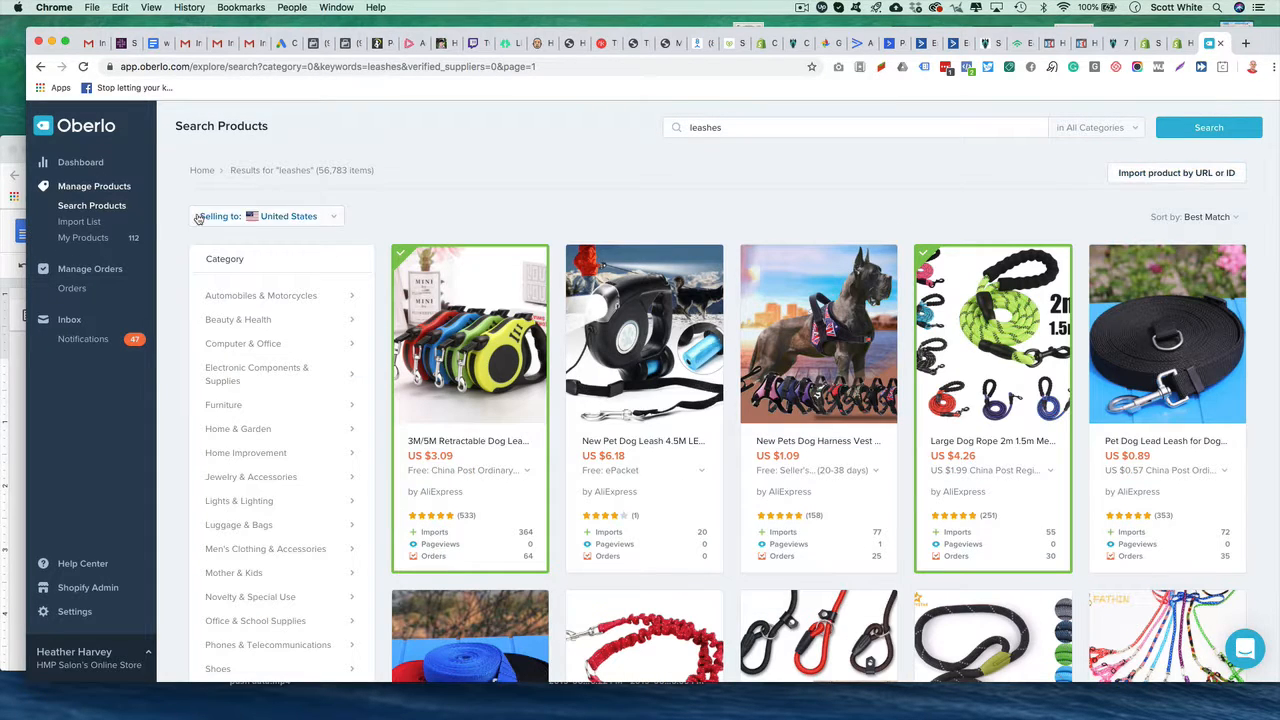
# Review the products waiting in the import list and return to the dashboard.
pyautogui.click(86, 222)
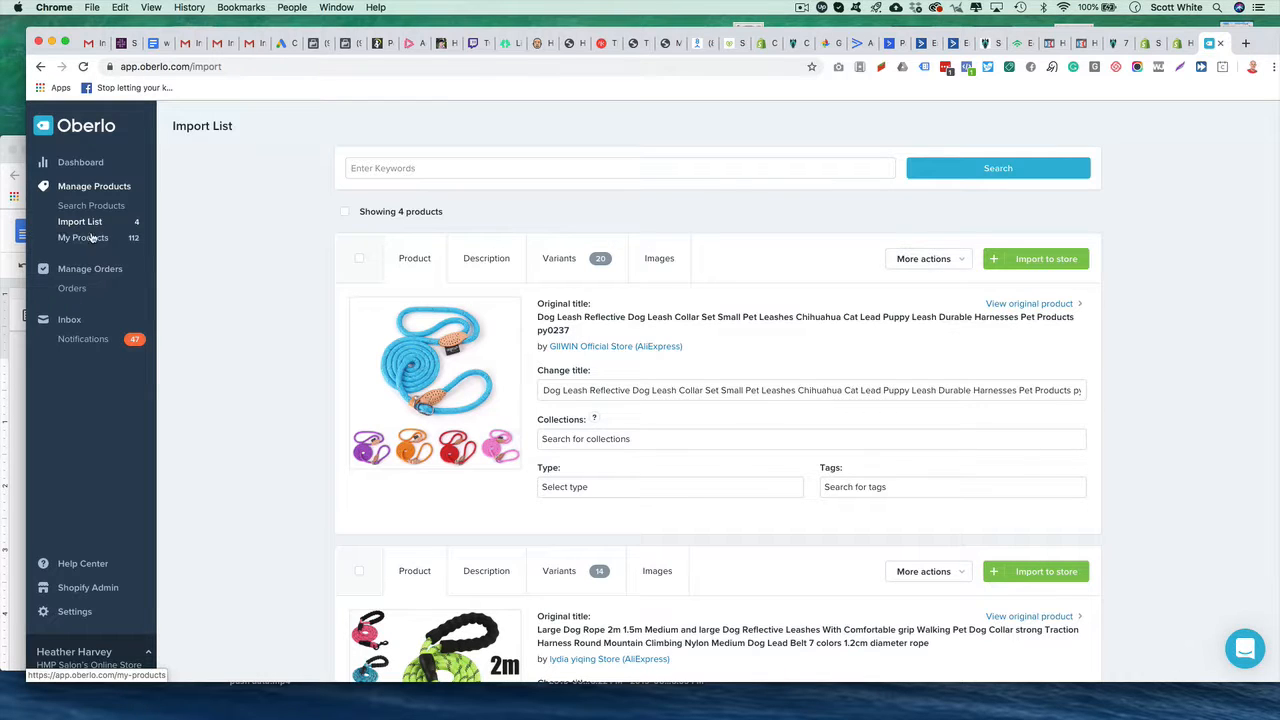
pyautogui.click(93, 163)
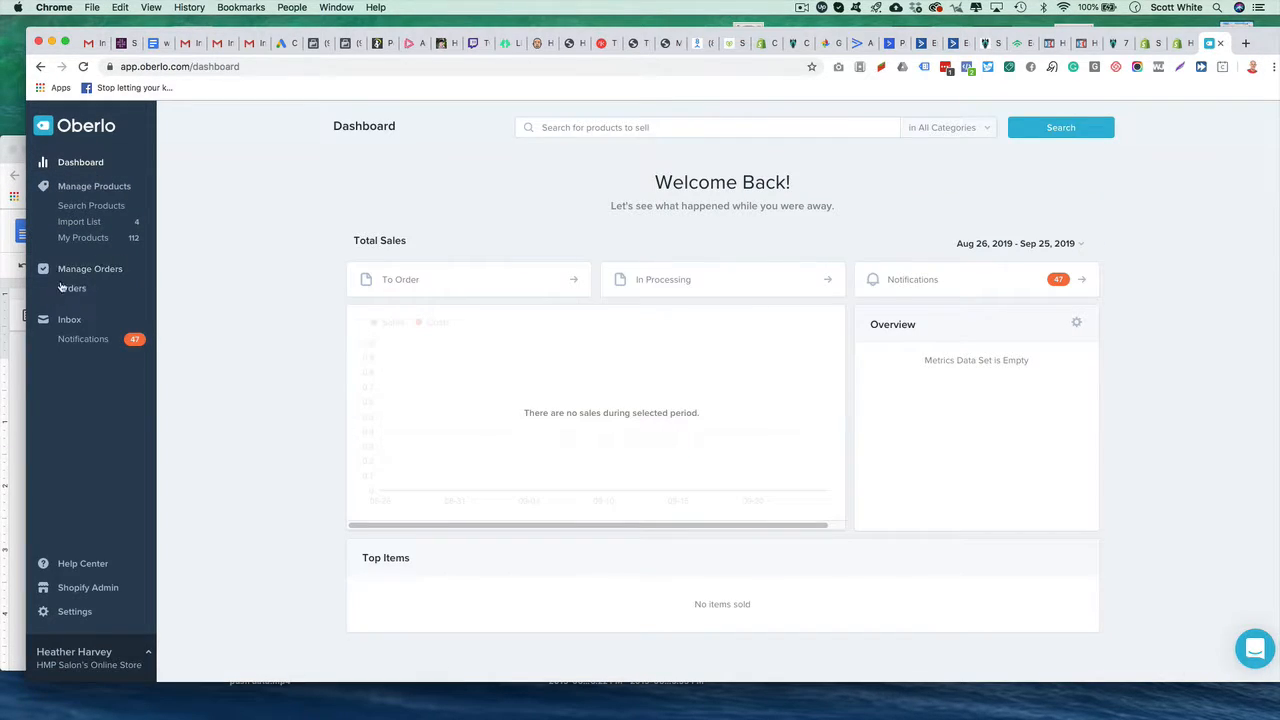
# Switch to the Shopify admin, look through the store's full product list, and return to the Oberlo dashboard.
pyautogui.click(1187, 45)
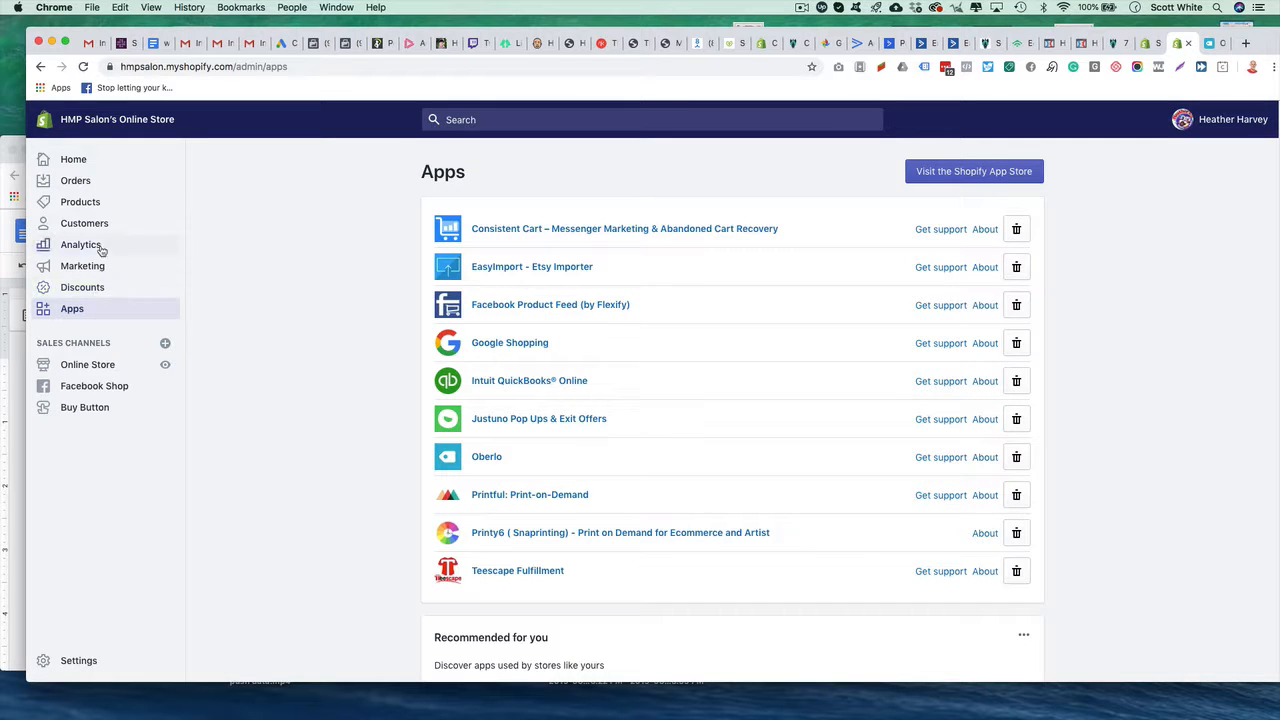
pyautogui.click(97, 205)
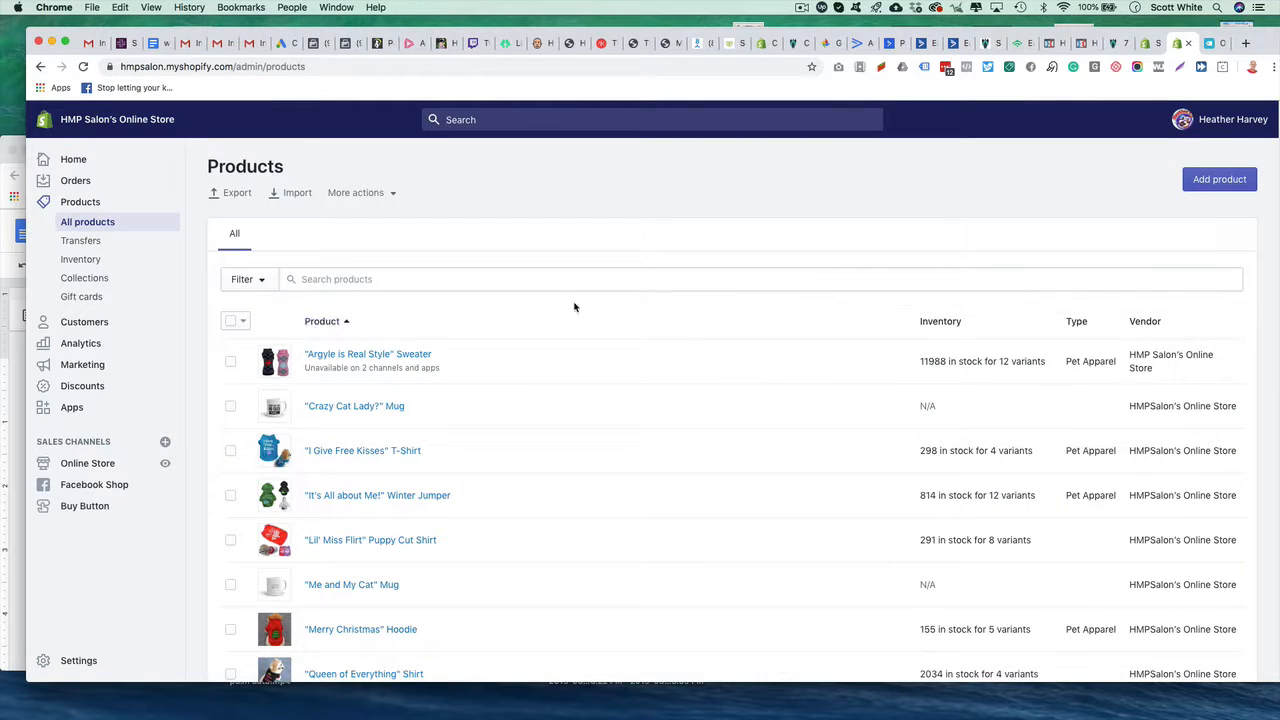
pyautogui.scroll(-1, 343, 388)
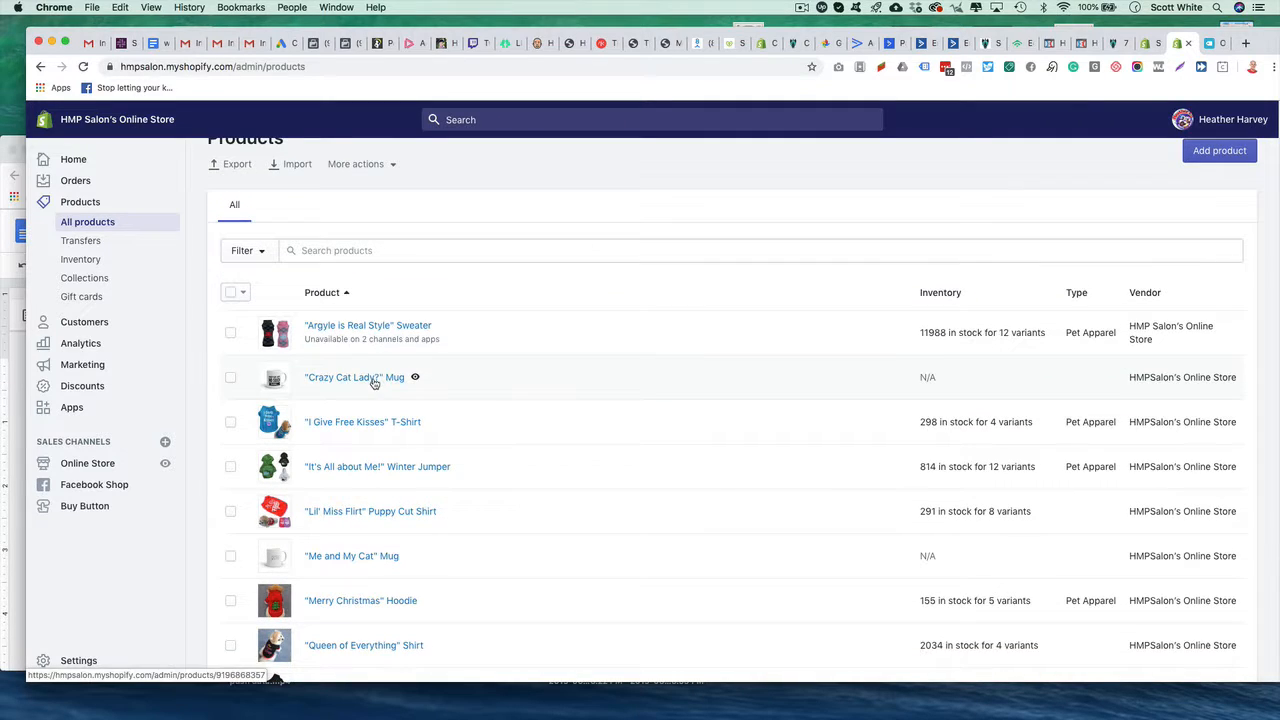
pyautogui.scroll(-5, 340, 420)
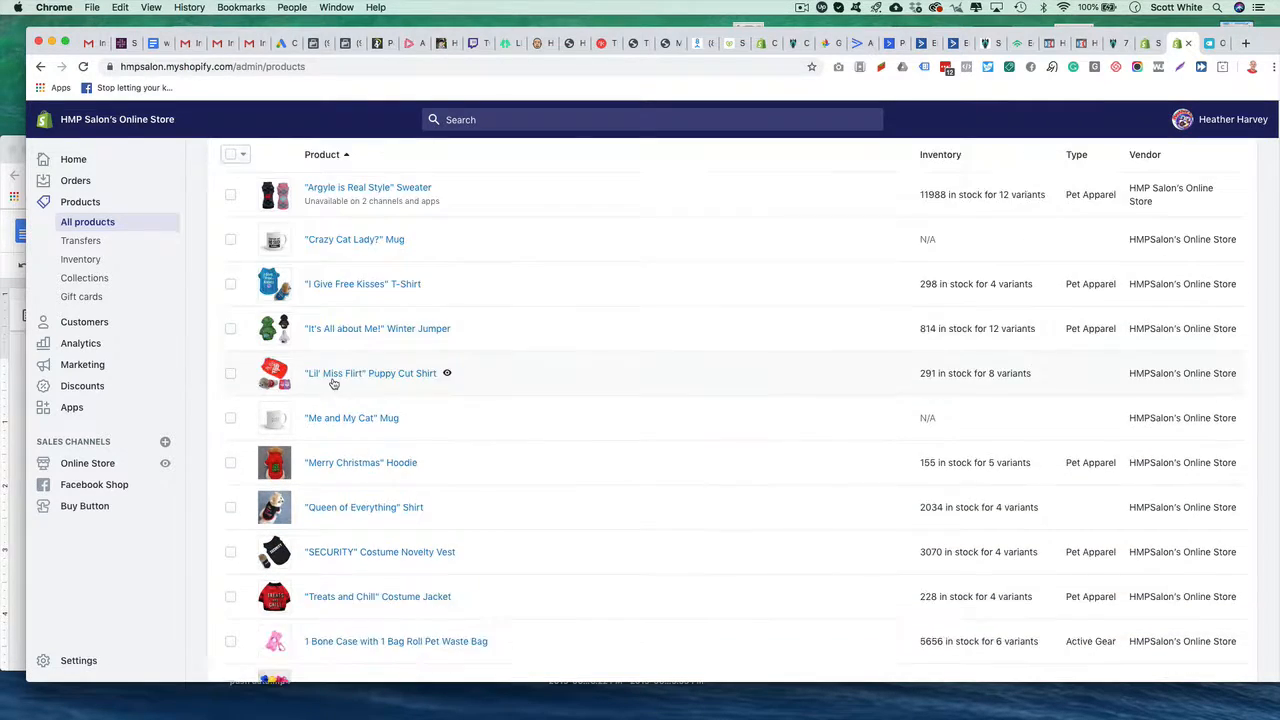
pyautogui.scroll(-10, 366, 419)
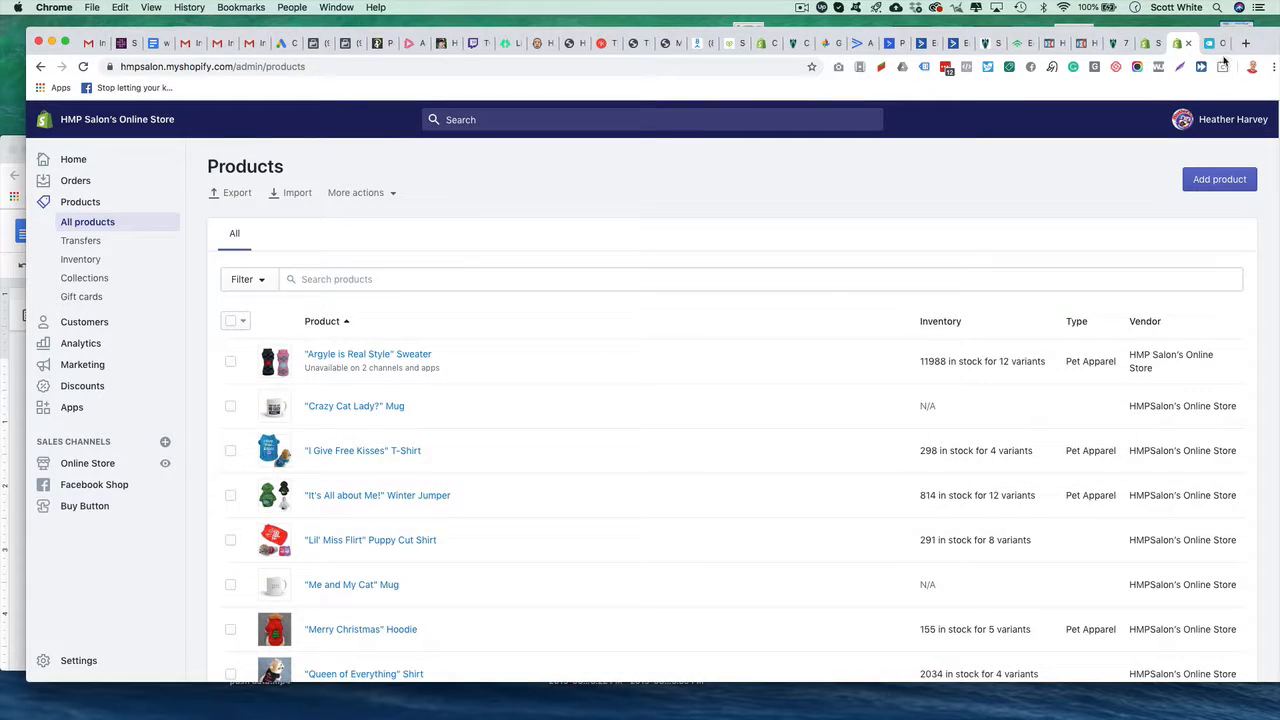
pyautogui.click(1216, 45)
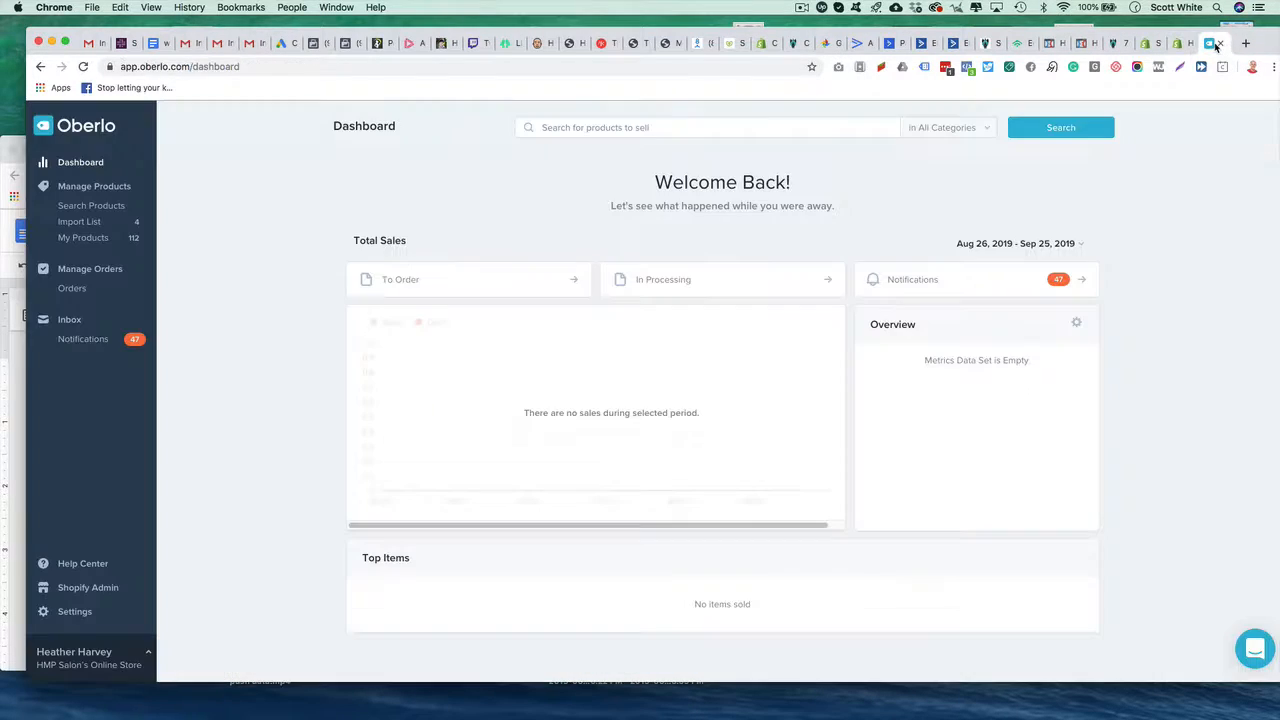